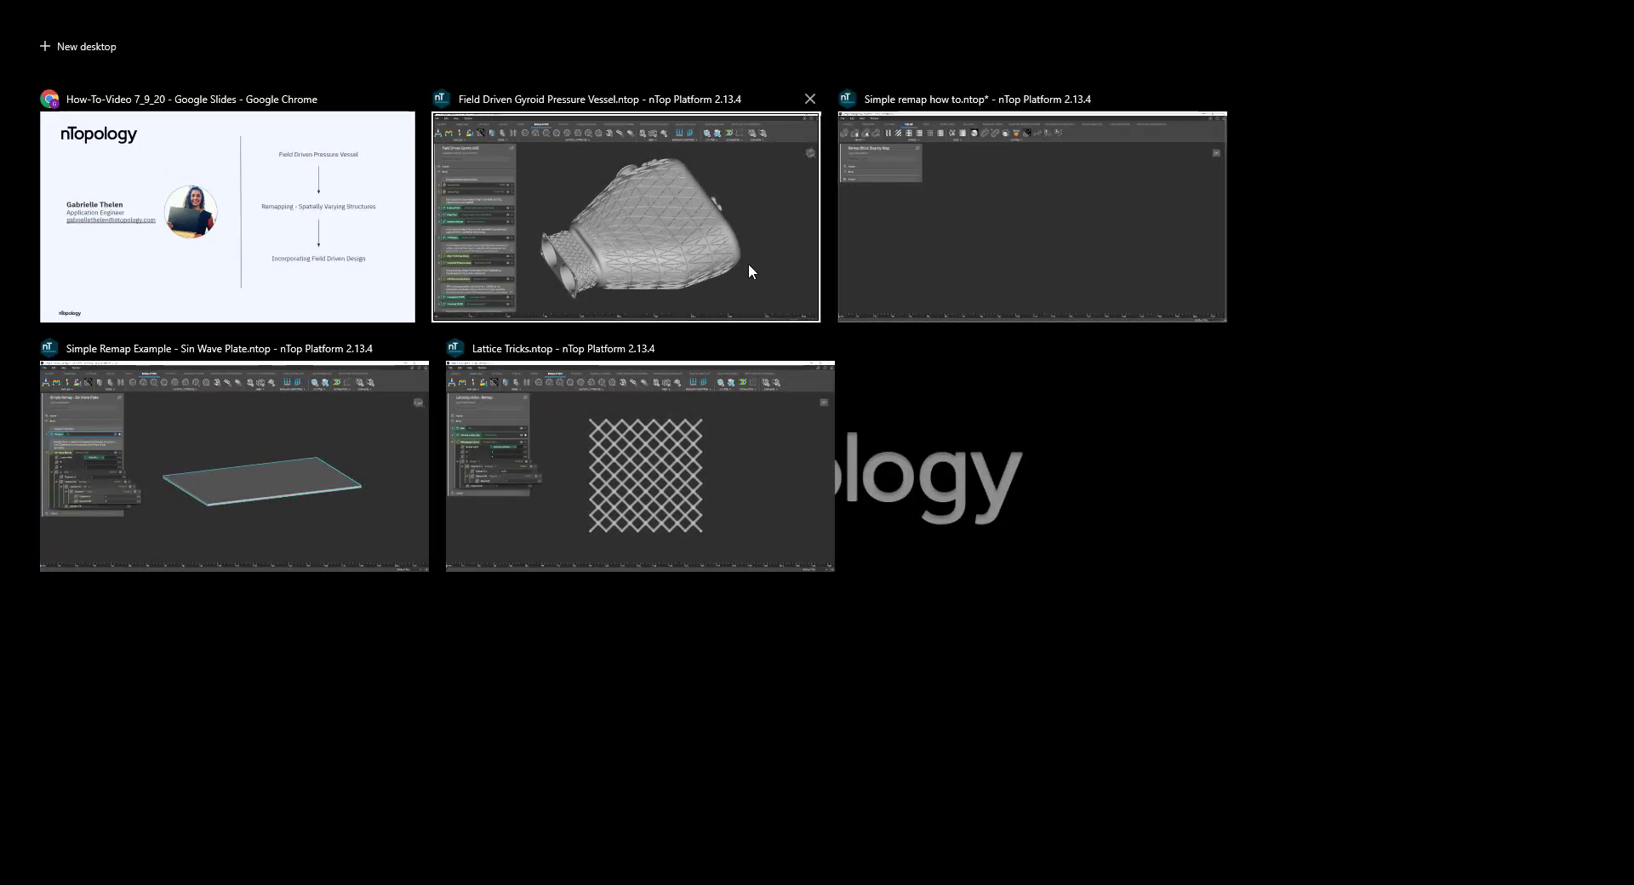
Bring up the Field Driven Gyroid Pressure Vessel file, then centre and select the vessel
{"action": "left_click", "coordinate": [748, 263]}
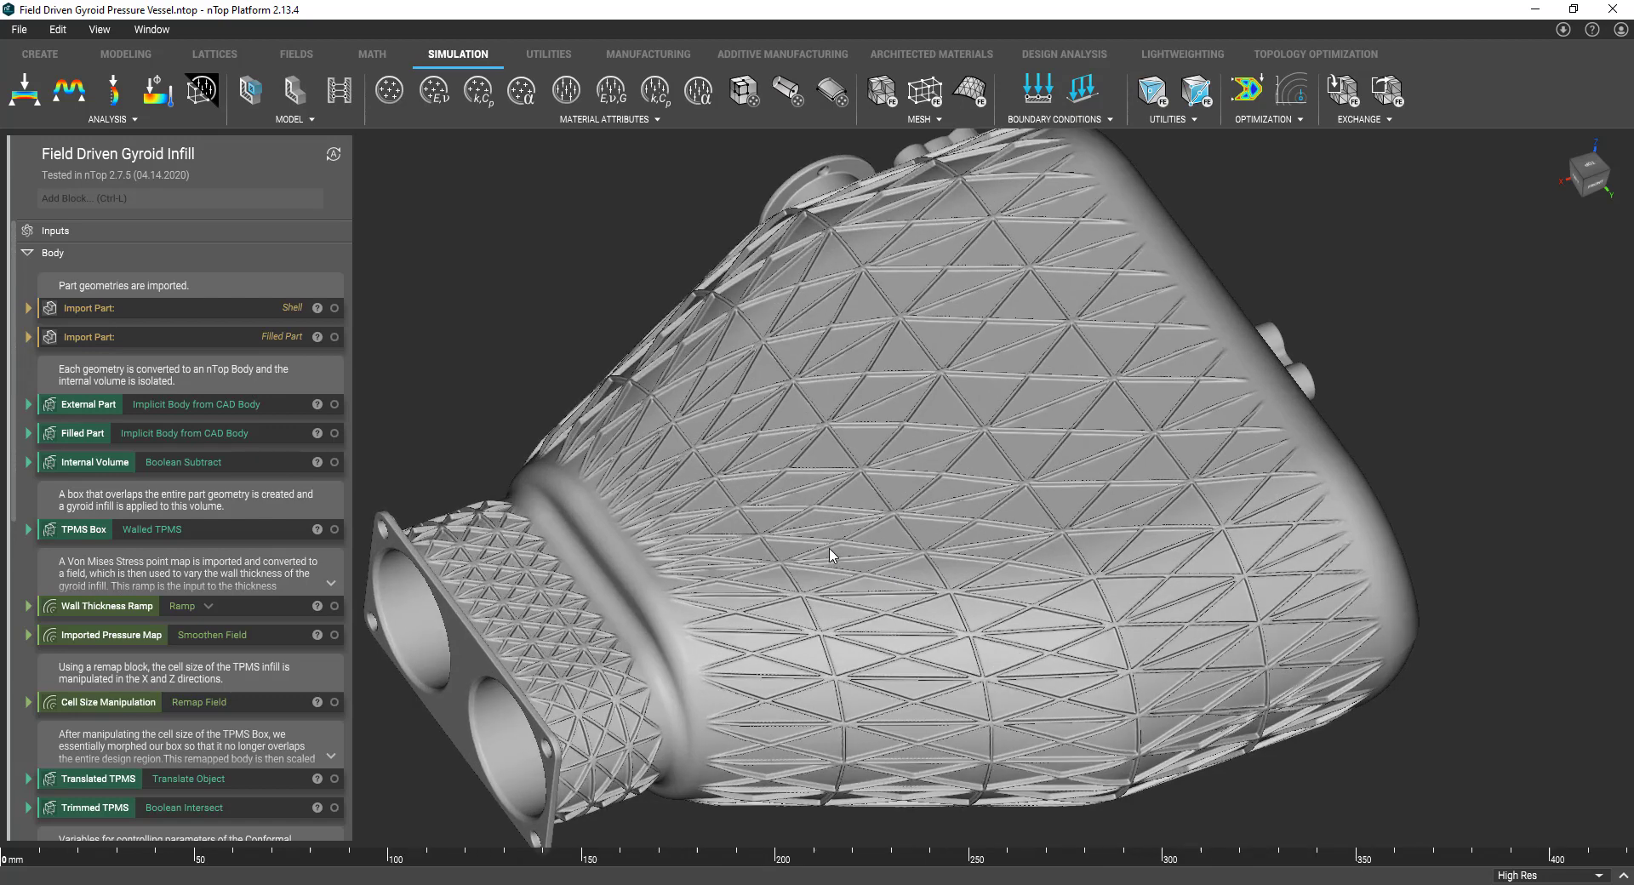
{"action": "mouse_move", "coordinate": [831, 554]}
{"action": "middle_mouse_down"}
{"action": "mouse_move", "coordinate": [868, 486]}
{"action": "mouse_move", "coordinate": [831, 531]}
{"action": "middle_mouse_up"}
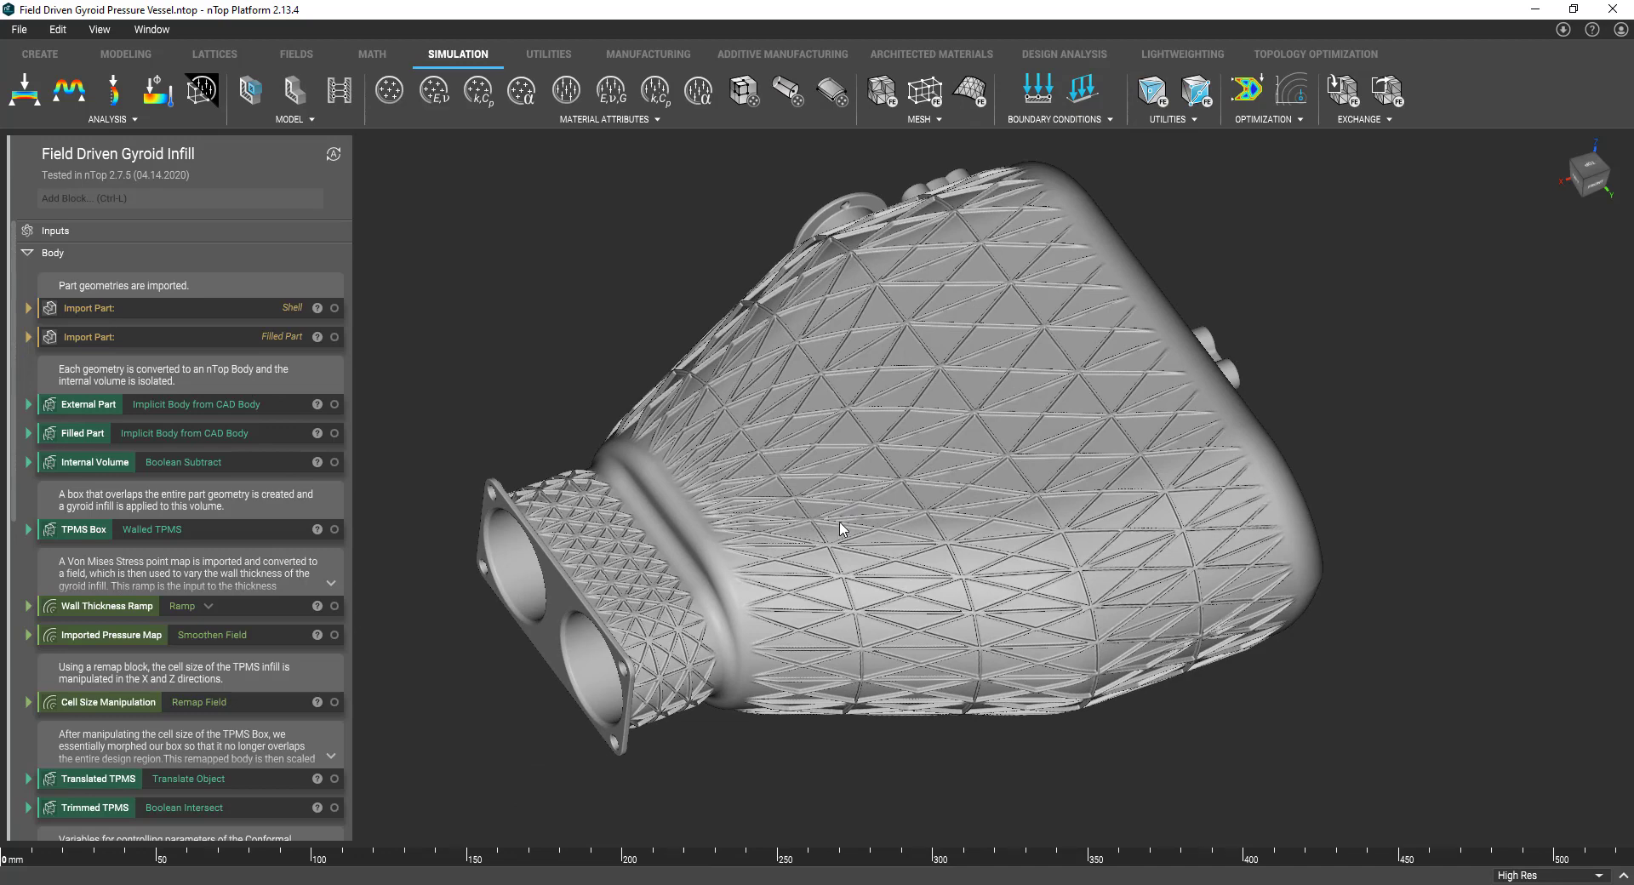
{"action": "left_click", "coordinate": [924, 535]}
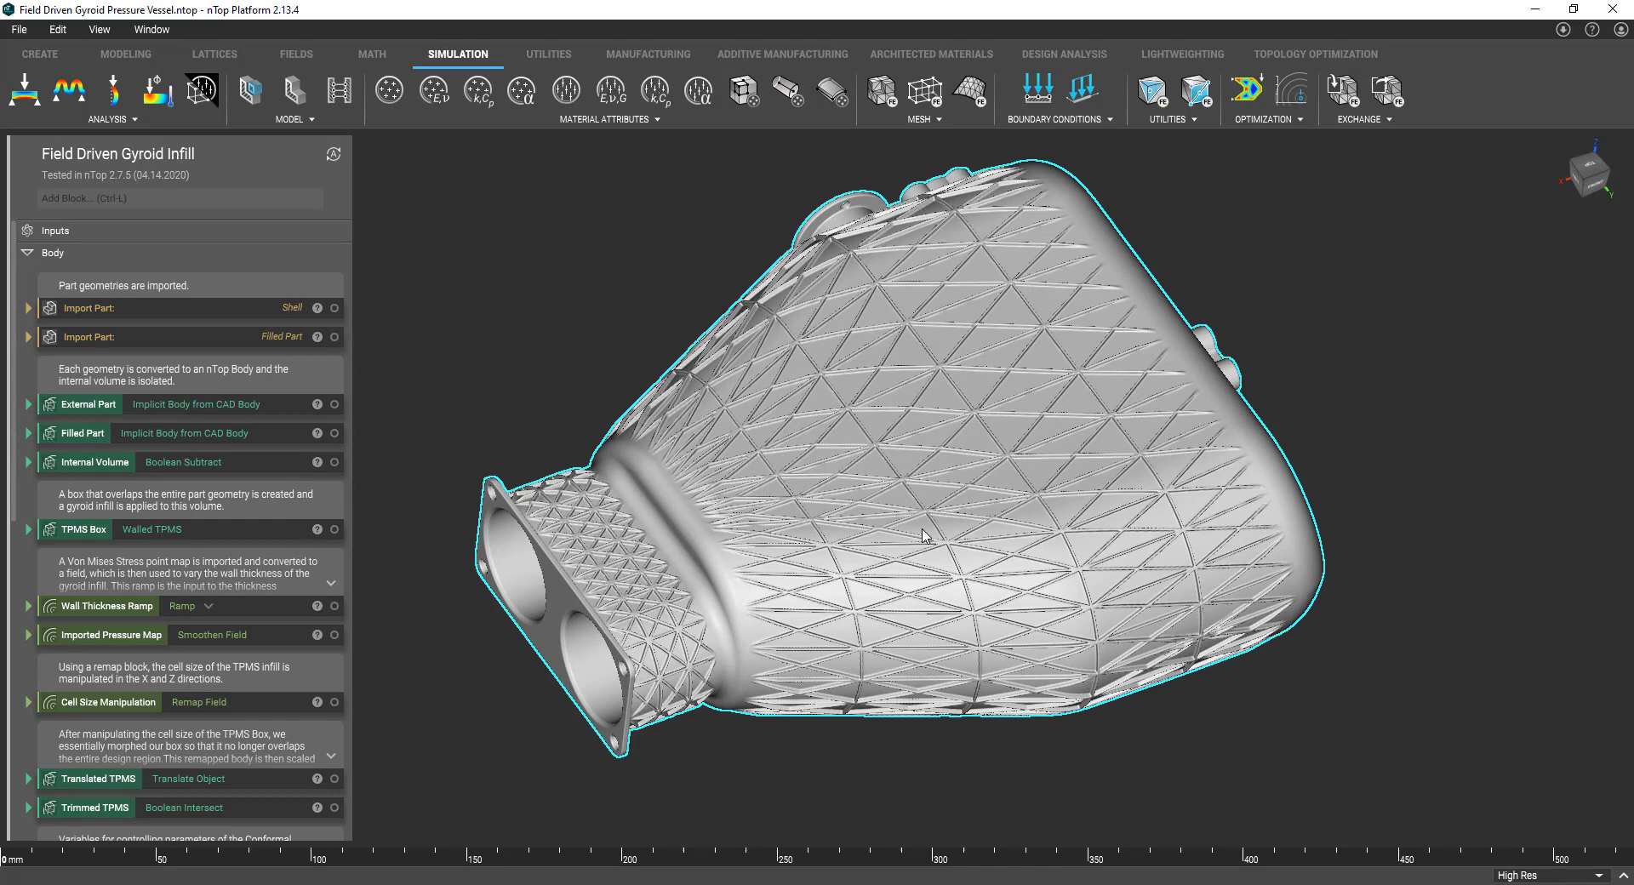
Cut a shaded section at Z −9.57559 through the vessel and view it from the top
{"action": "key", "text": "ctrl+shift+x"}
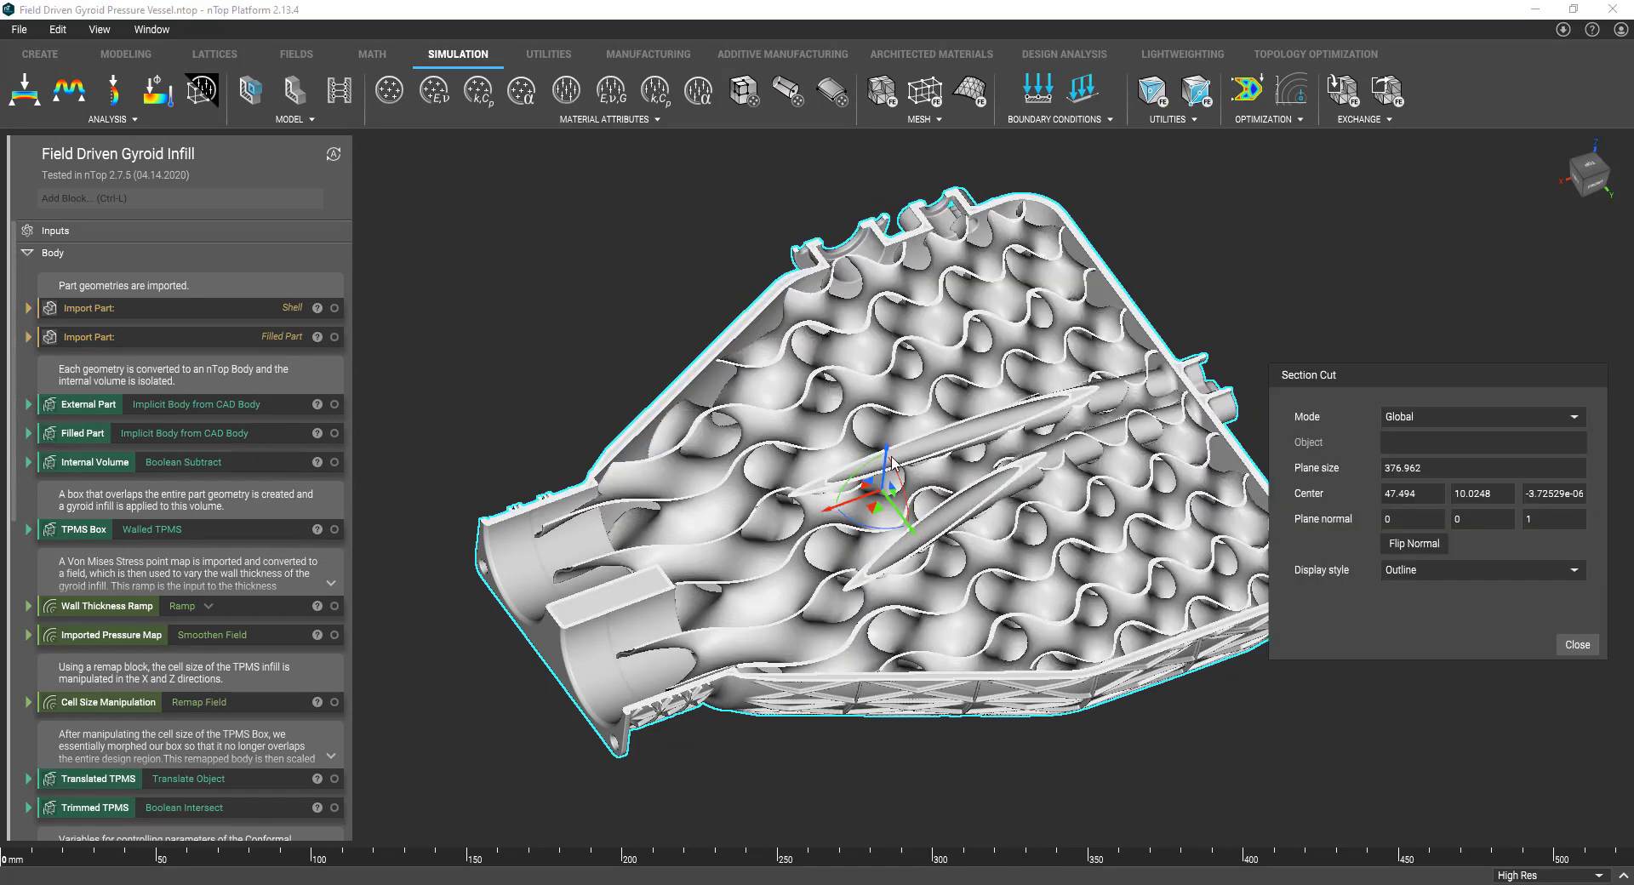
{"action": "left_click_drag", "start_coordinate": [886, 453], "coordinate": [886, 473]}
{"action": "left_click", "coordinate": [1405, 570]}
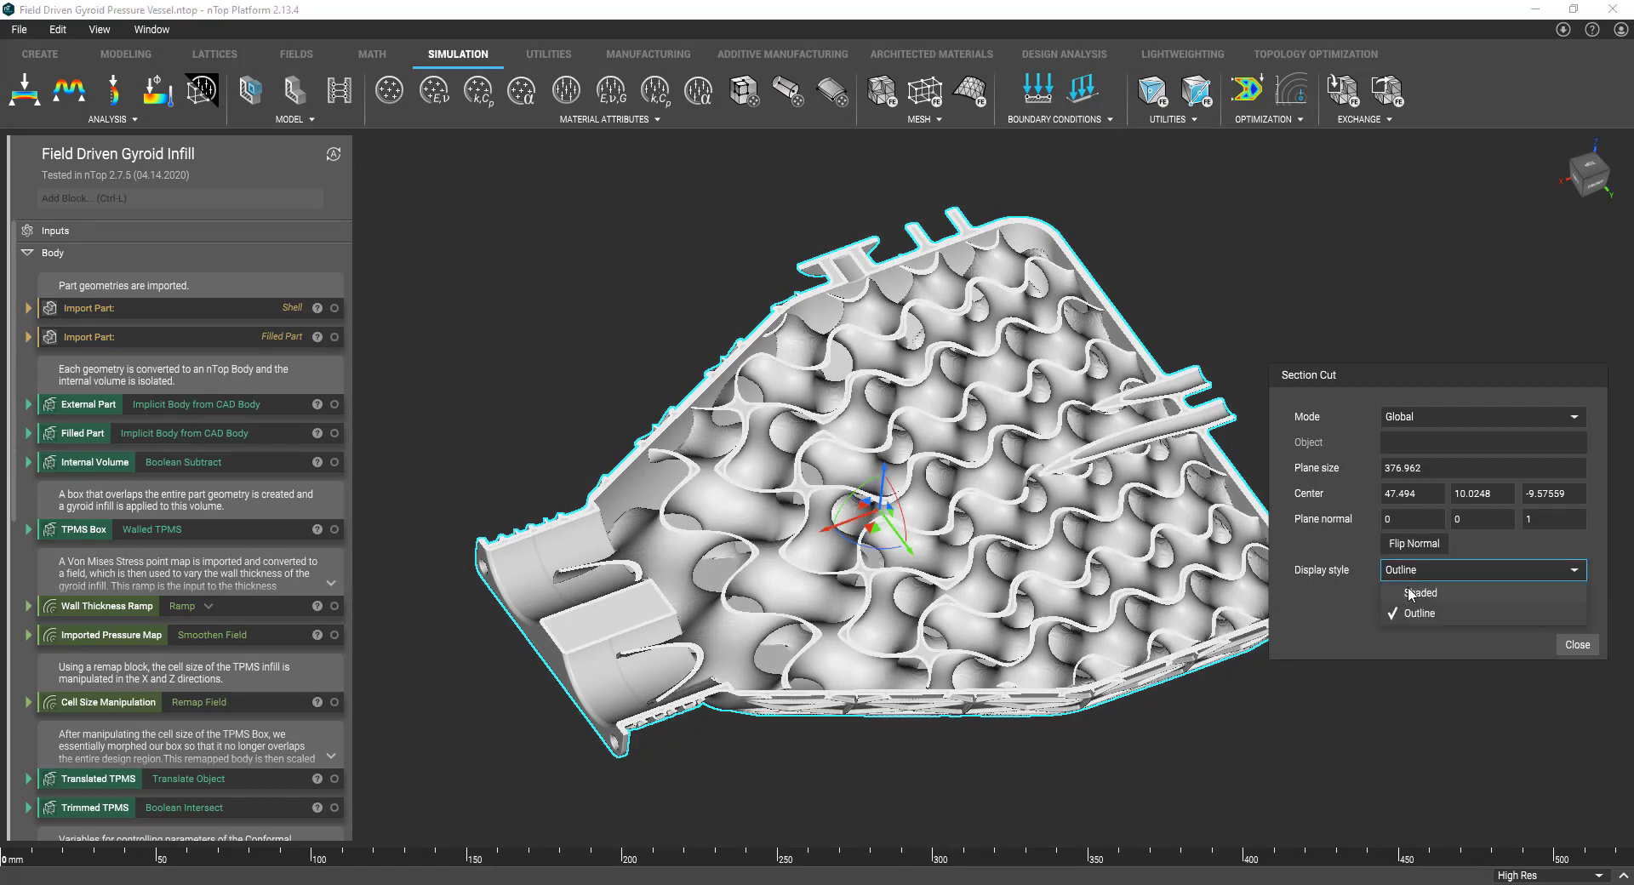
{"action": "left_click", "coordinate": [1403, 591]}
{"action": "left_click", "coordinate": [1591, 182]}
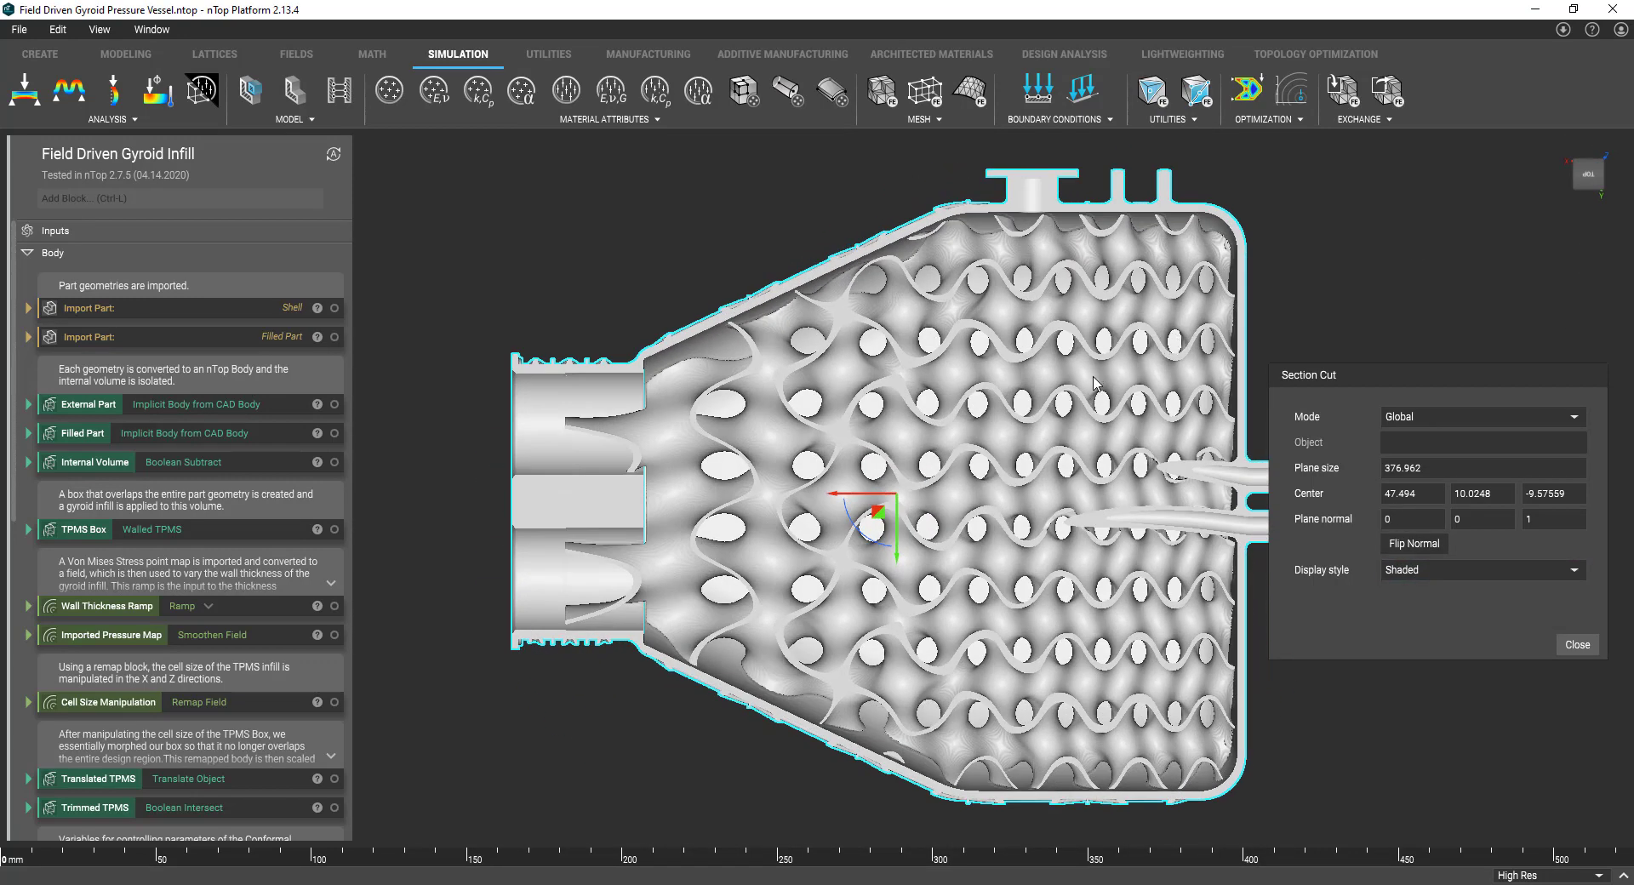
{"action": "scroll", "coordinate": [1055, 353], "scroll_direction": "down", "scroll_amount": 1}
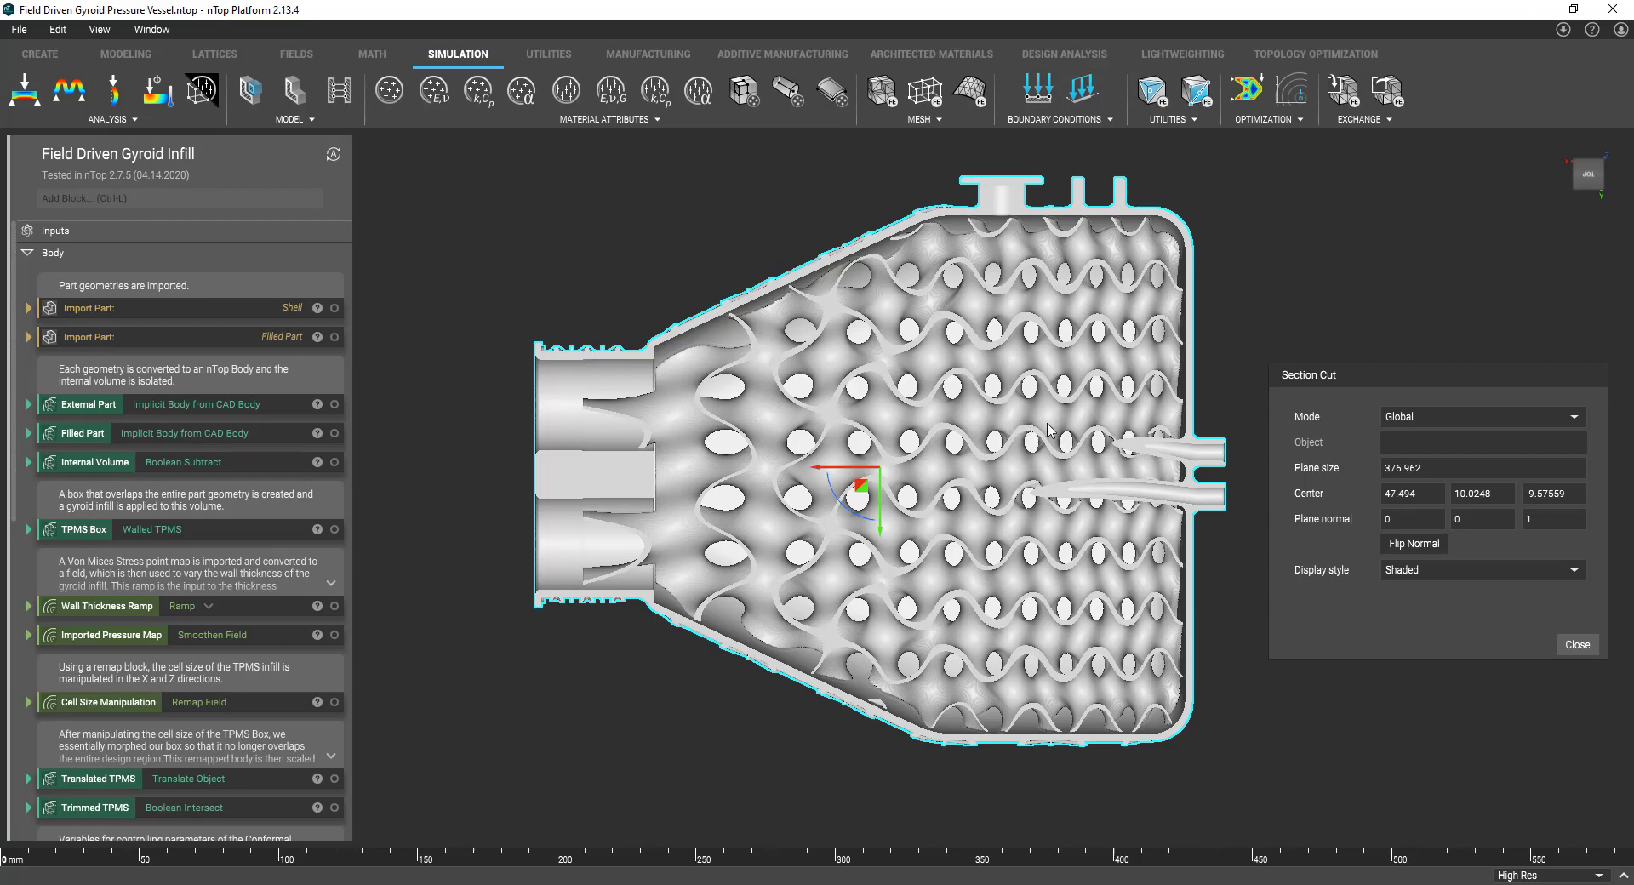
Switch to the Simple remap how to.ntop file
{"action": "key", "text": "super+Tab"}
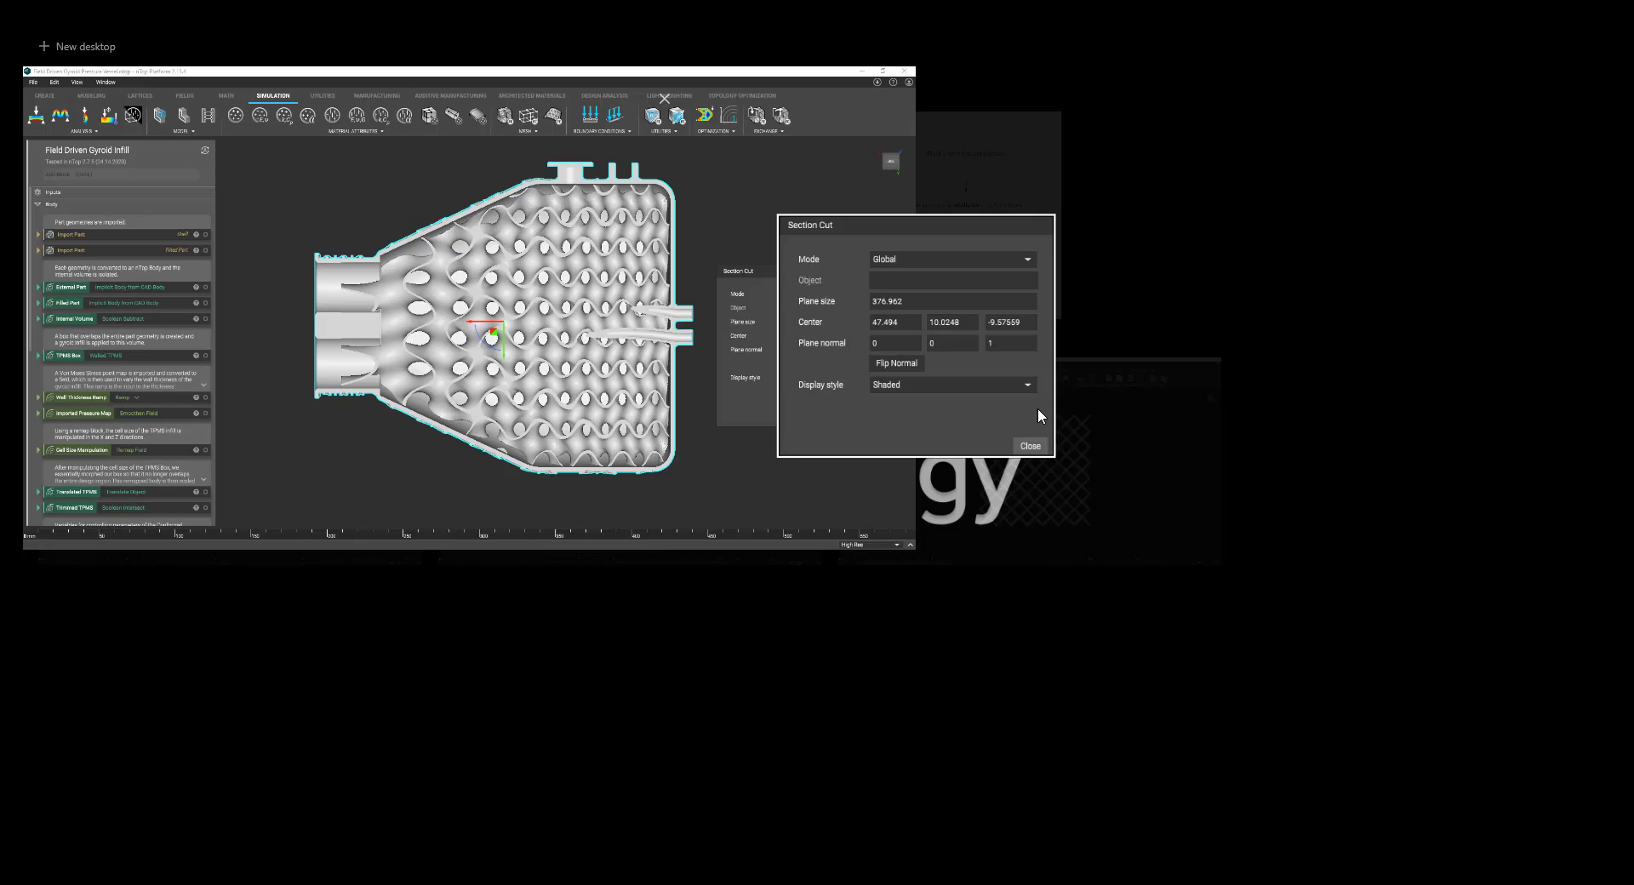
{"action": "left_click", "coordinate": [260, 442]}
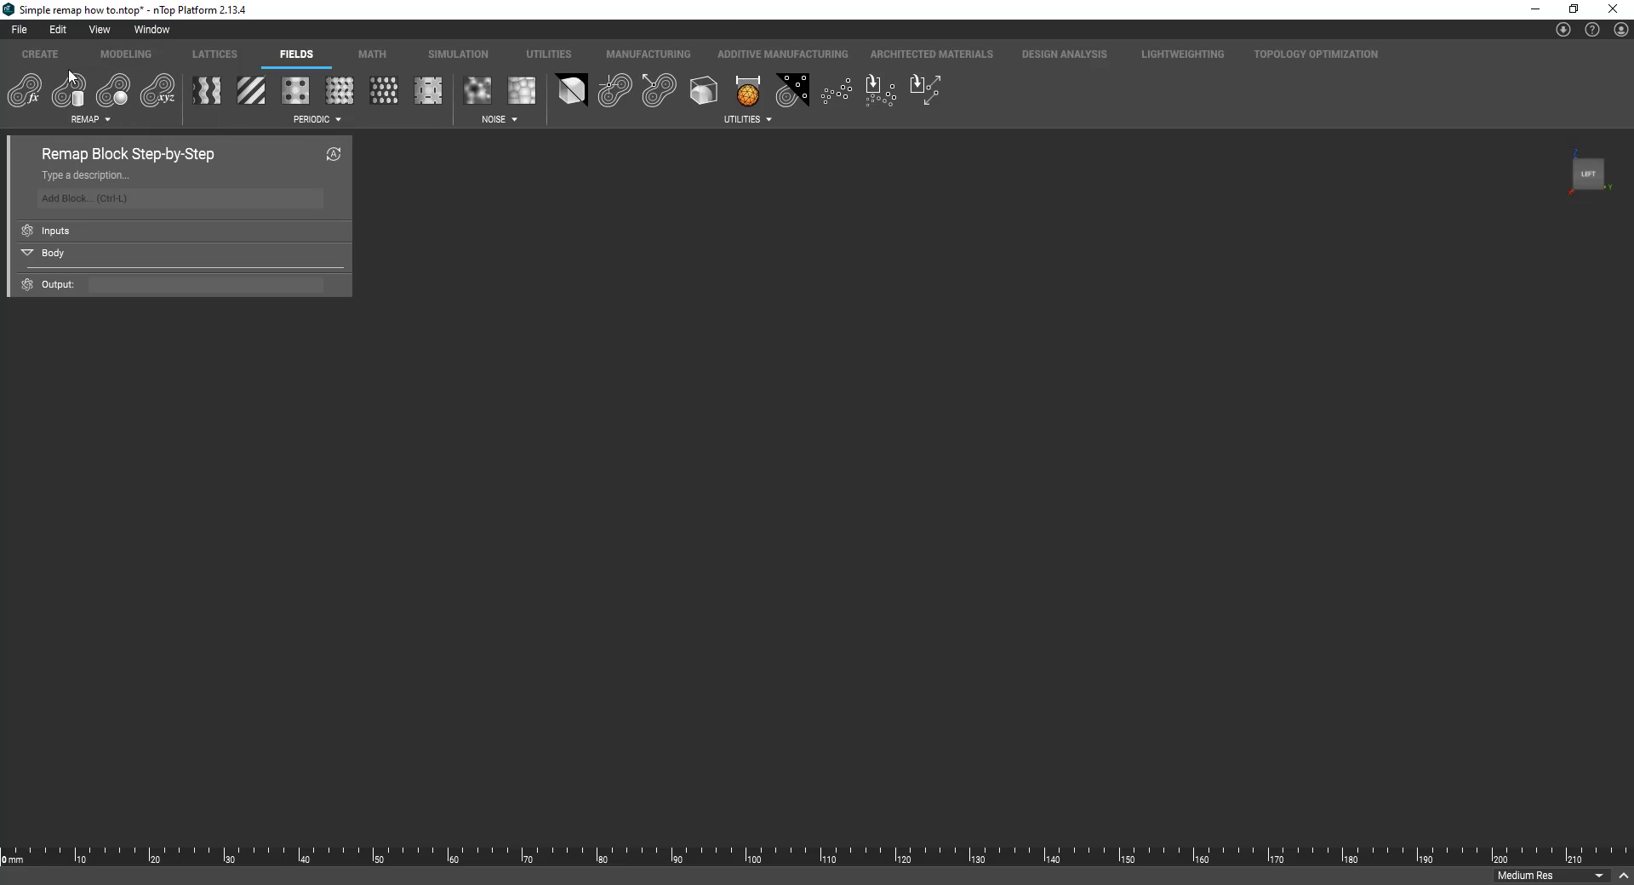
Create a Box block with Length, Width and Height of 50 mm, shown as a cube
{"action": "left_click", "coordinate": [47, 54]}
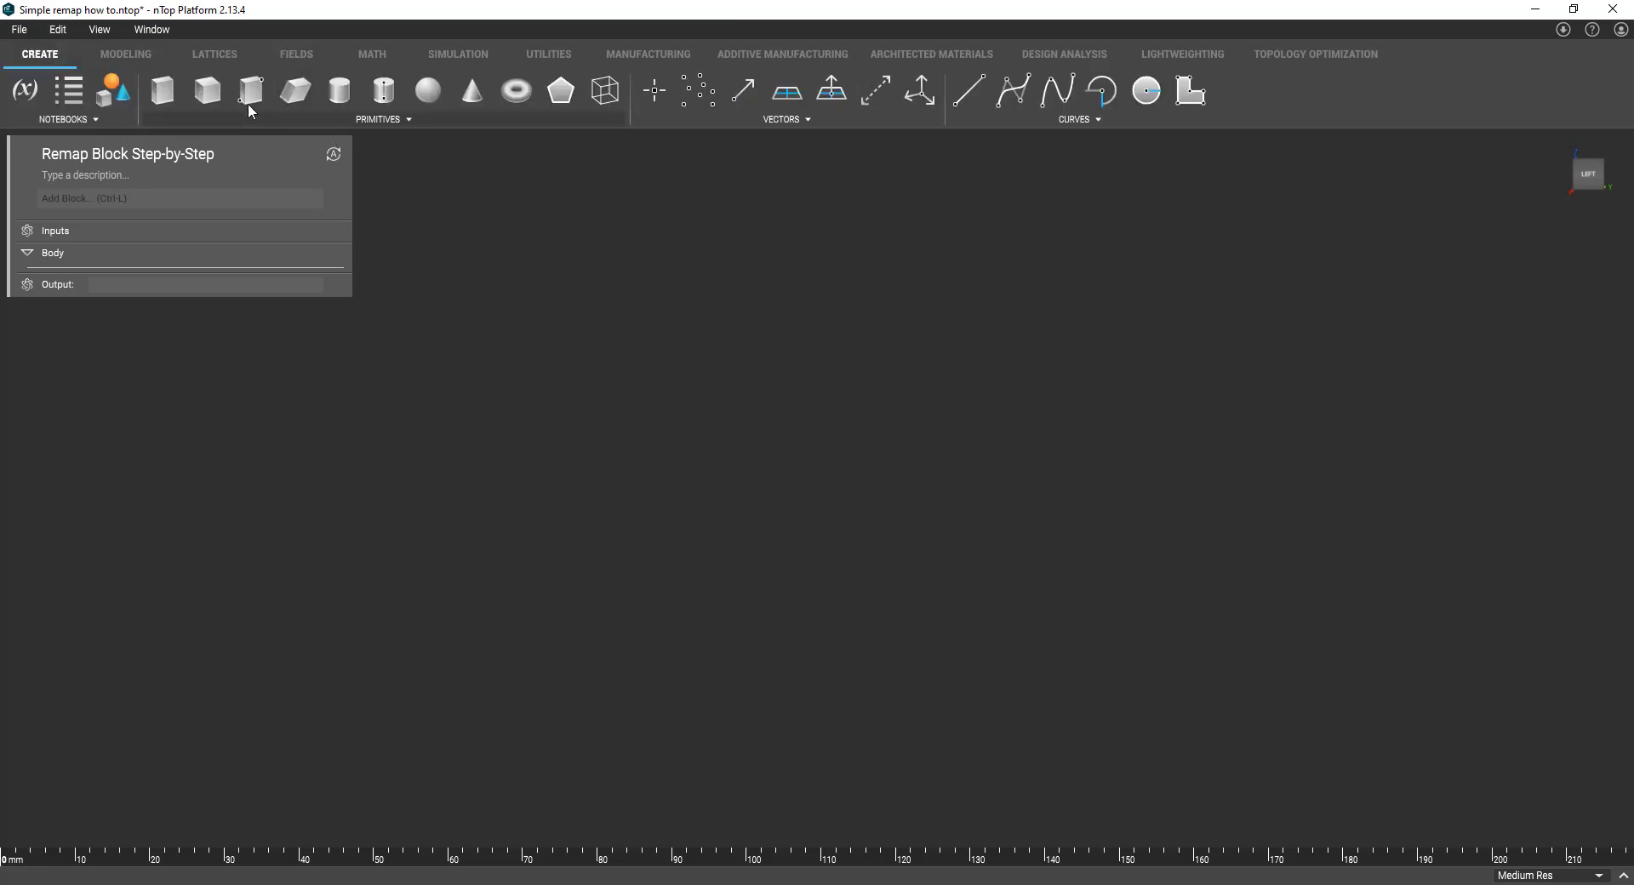
{"action": "left_click", "coordinate": [163, 90]}
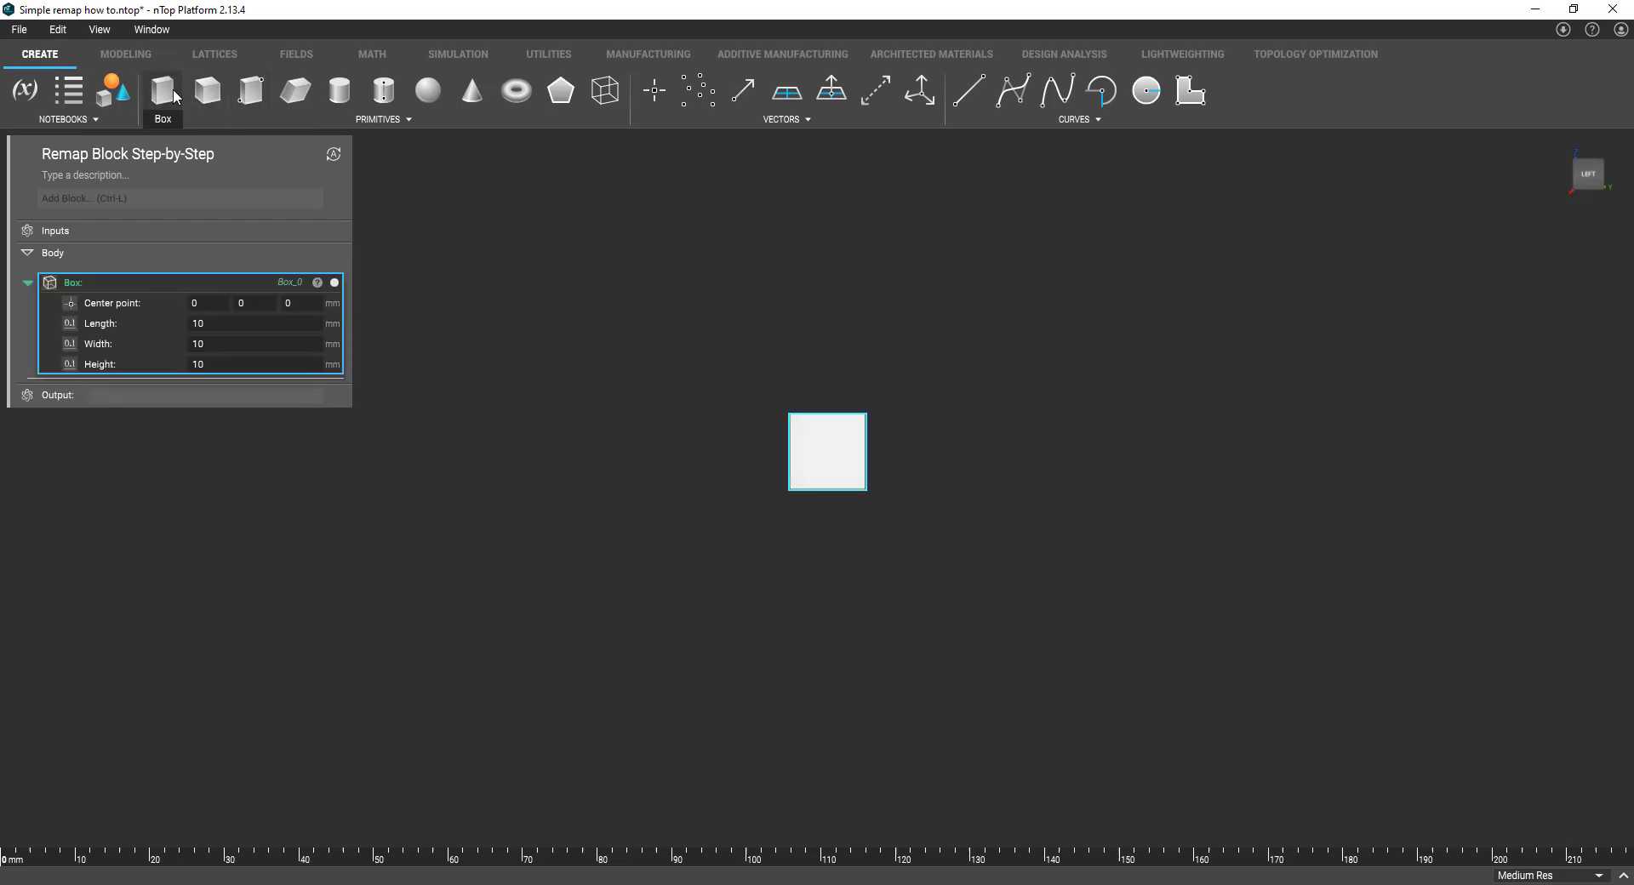
{"action": "double_click", "coordinate": [249, 322]}
{"action": "type", "text": "50"}
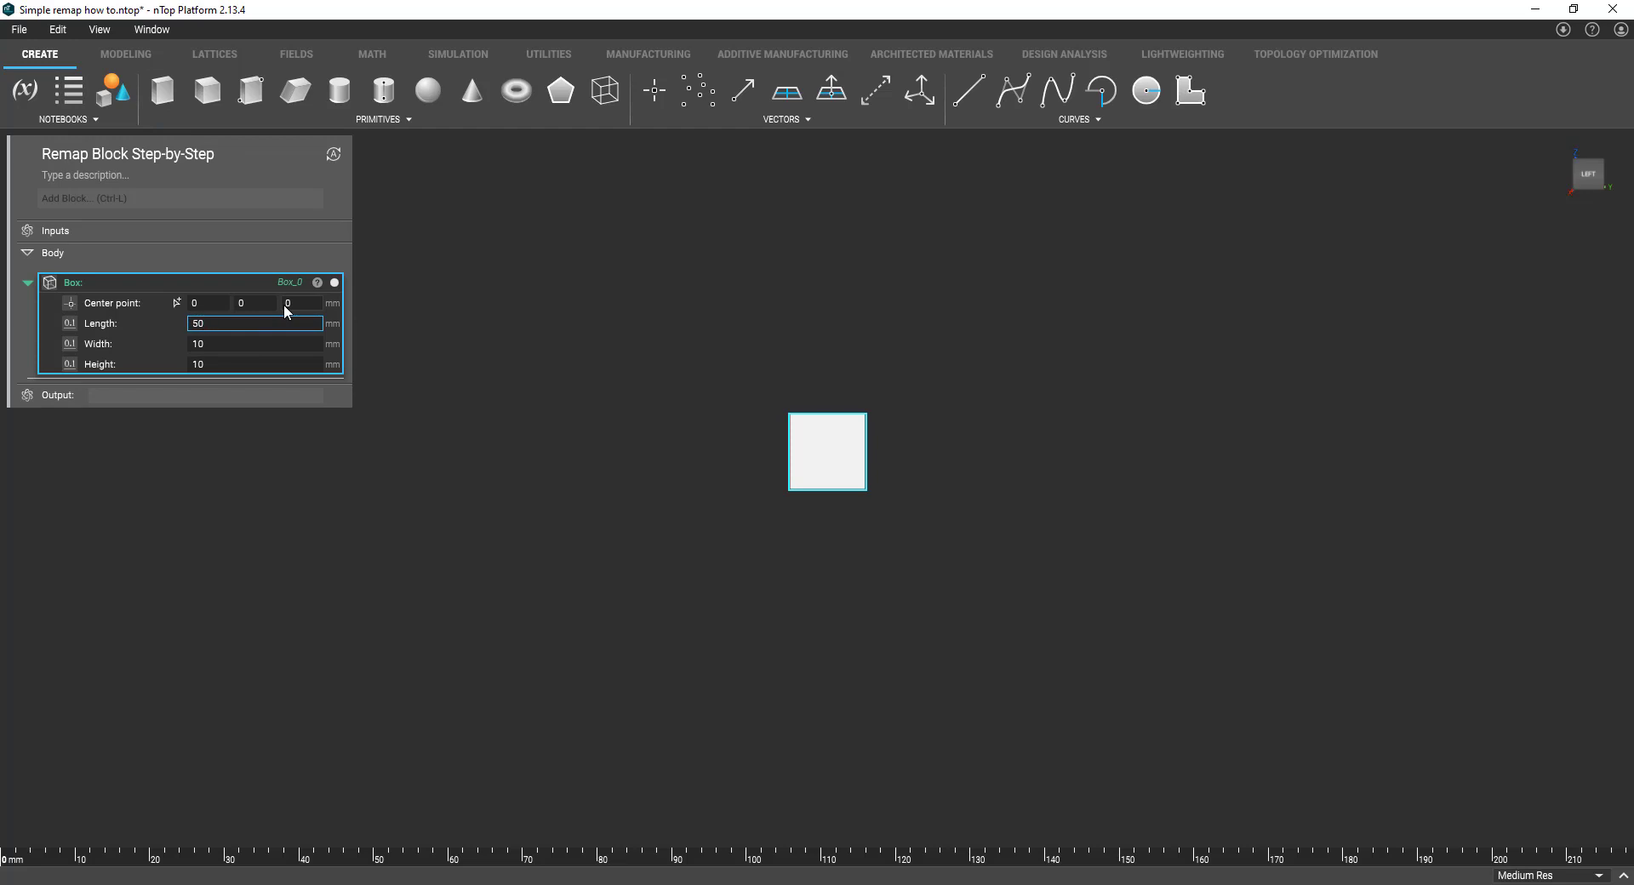
{"action": "key", "text": "Tab"}
{"action": "type", "text": "50"}
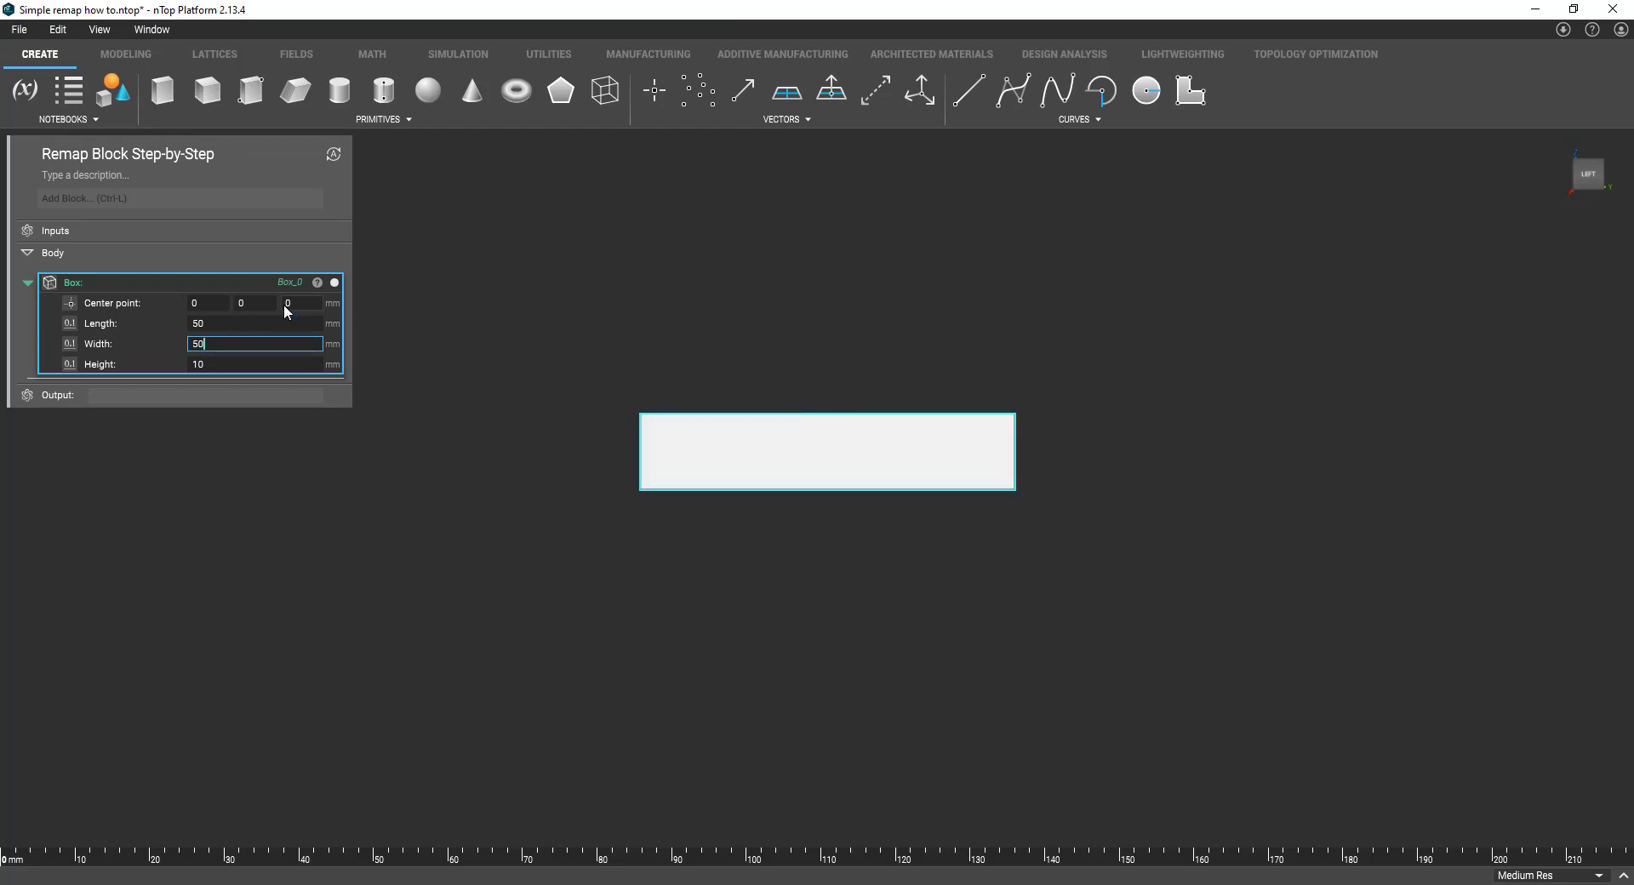
{"action": "key", "text": "Tab"}
{"action": "type", "text": "50"}
{"action": "key", "text": "Return"}
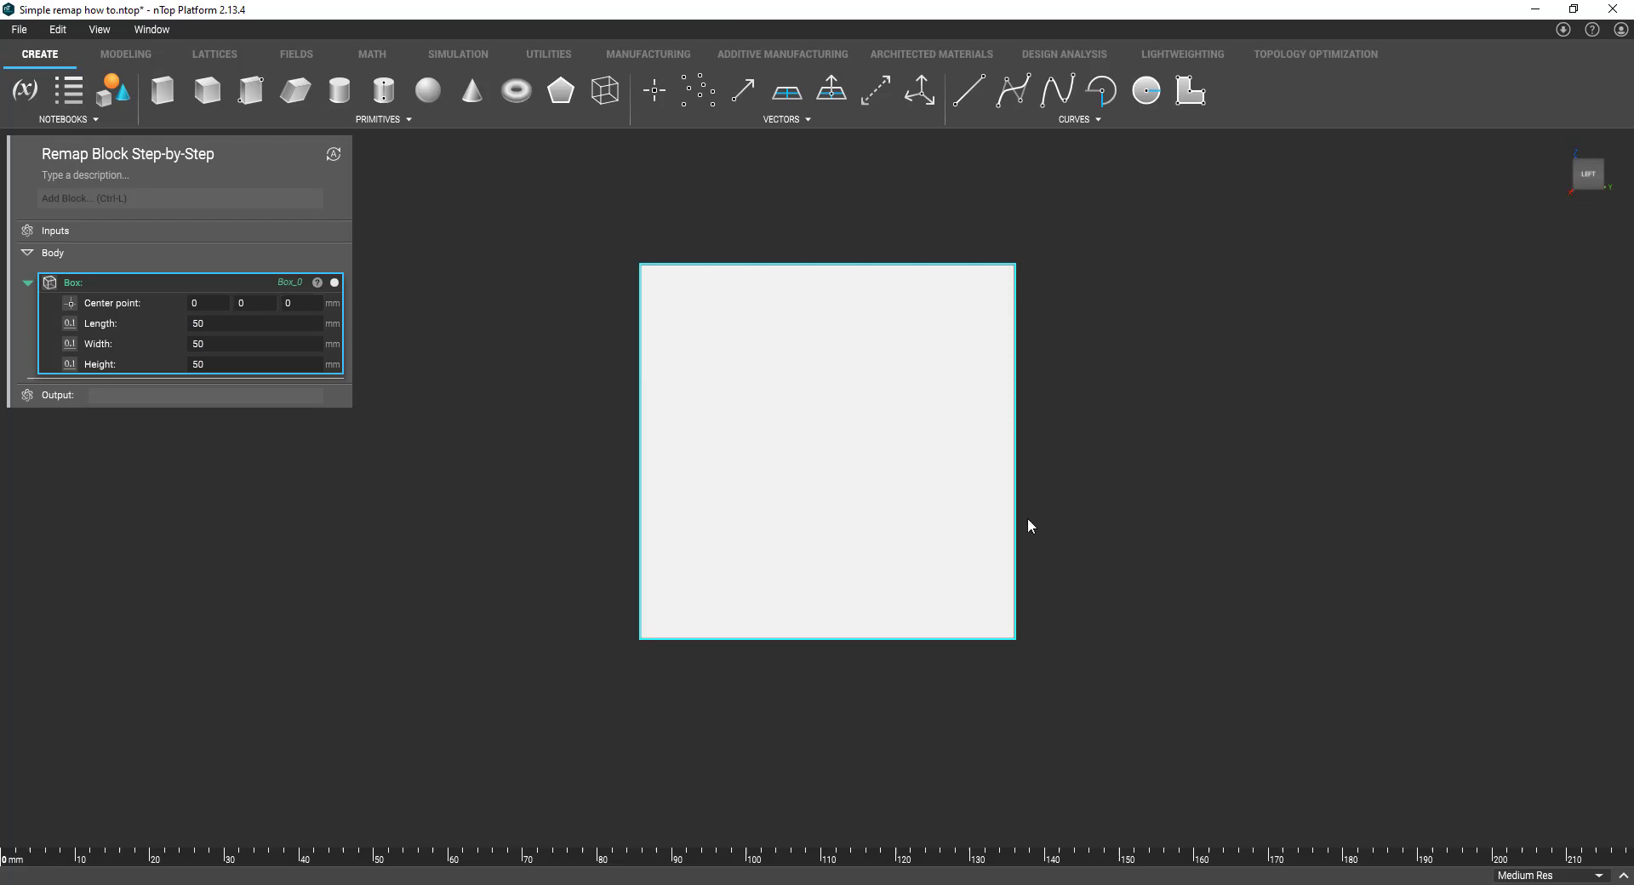
{"action": "right_click_drag", "start_coordinate": [769, 463], "coordinate": [873, 523]}
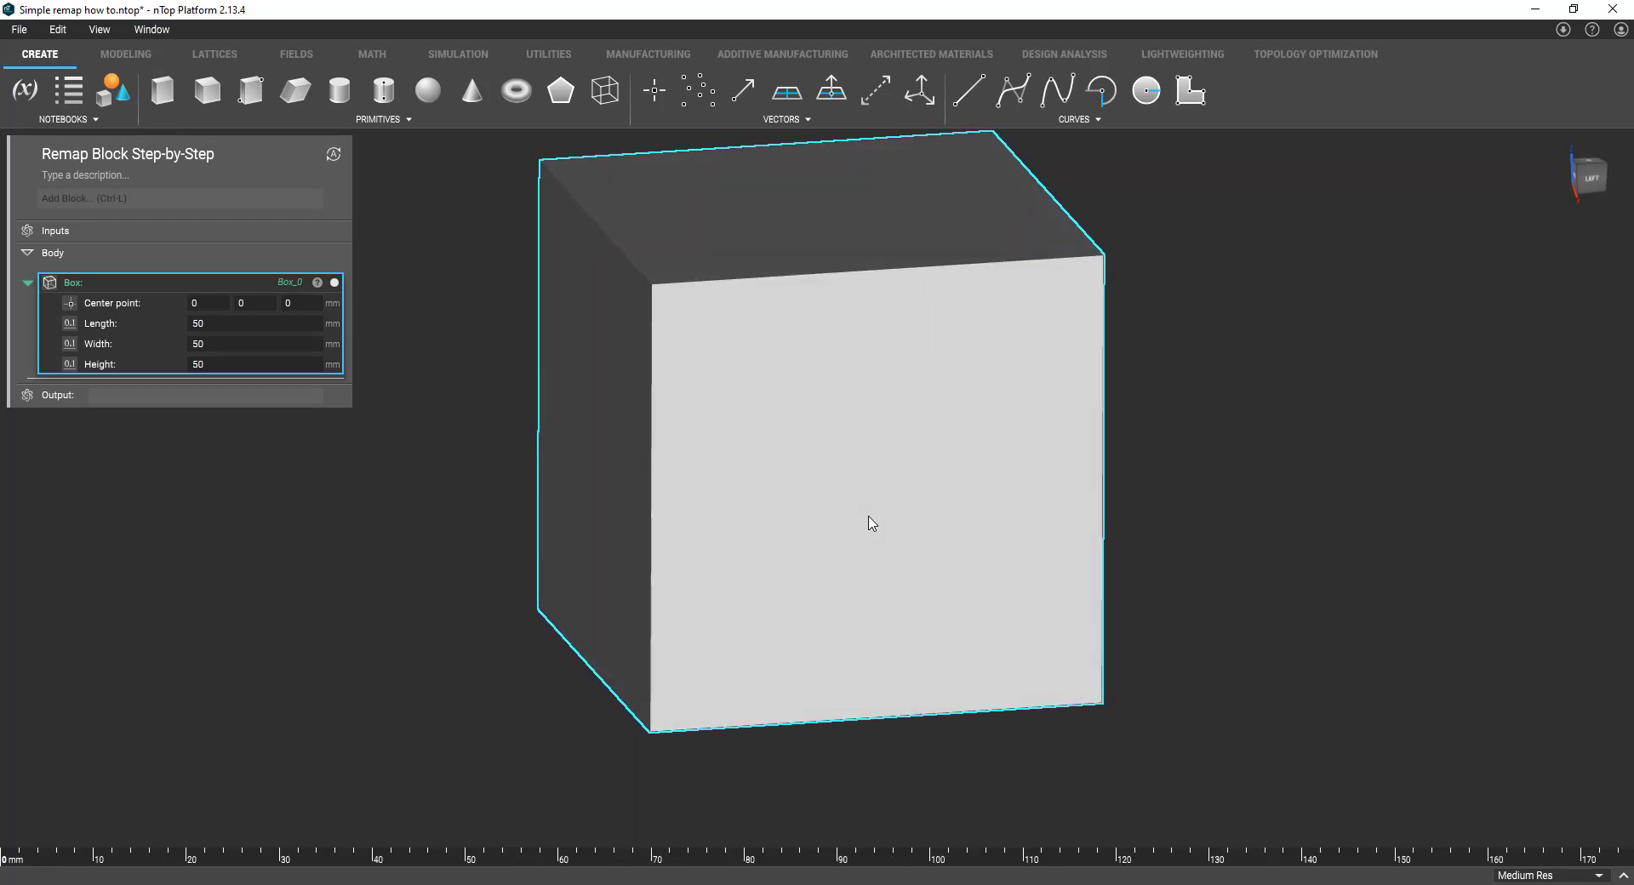
{"action": "scroll", "coordinate": [873, 521], "scroll_direction": "down", "scroll_amount": 2}
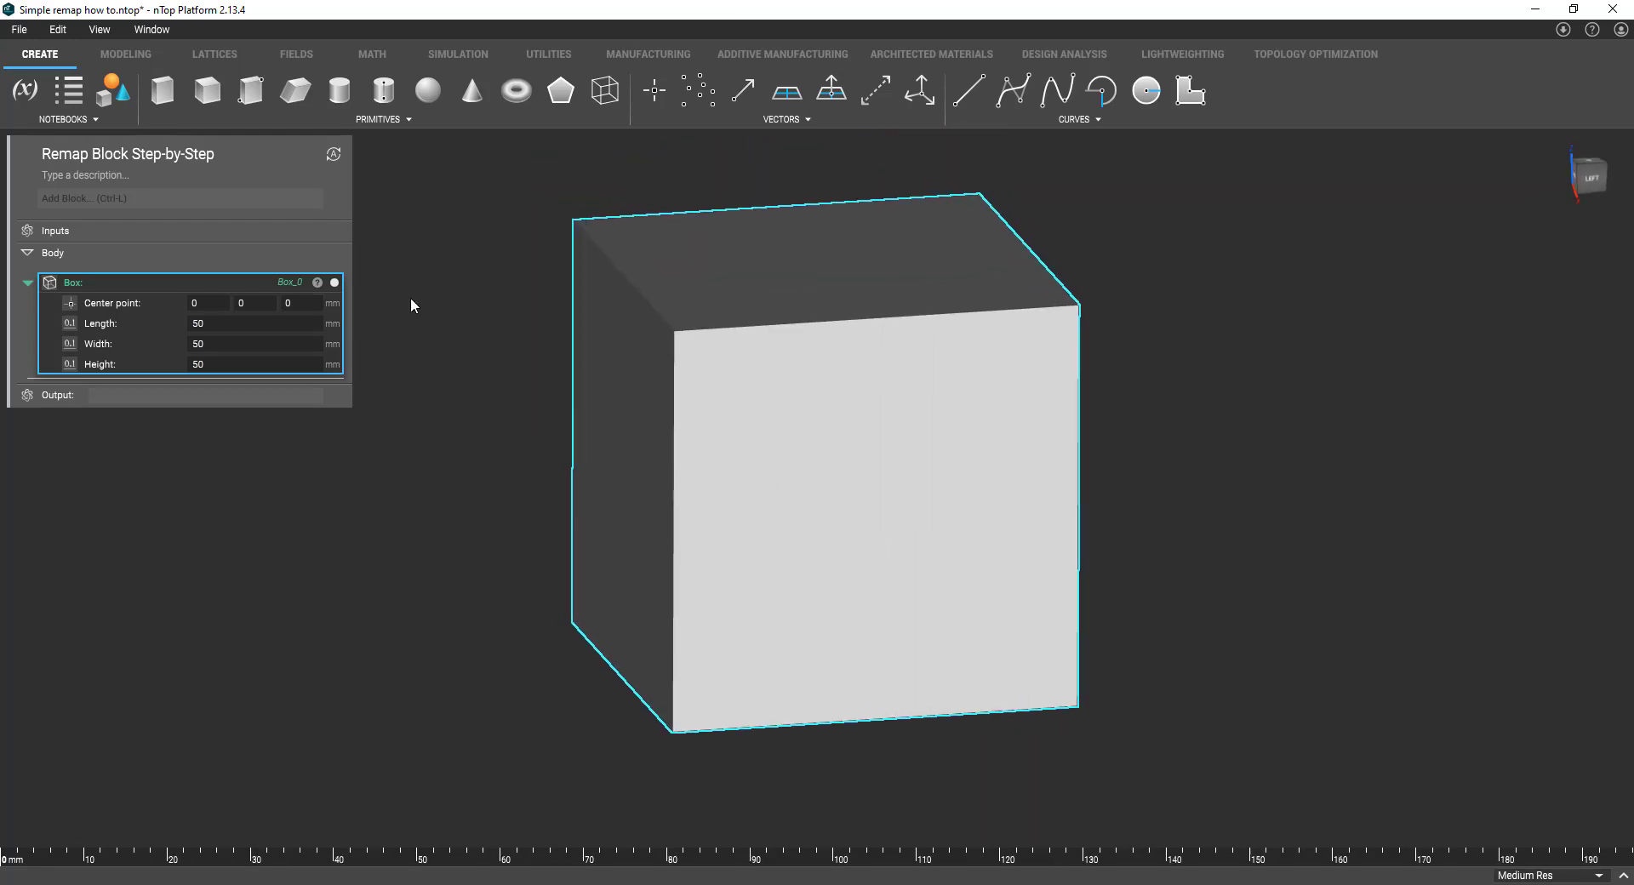
Add a Walled TPMS block using the Box as its body, with cell size 10, 10, 10
{"action": "left_click", "coordinate": [223, 53]}
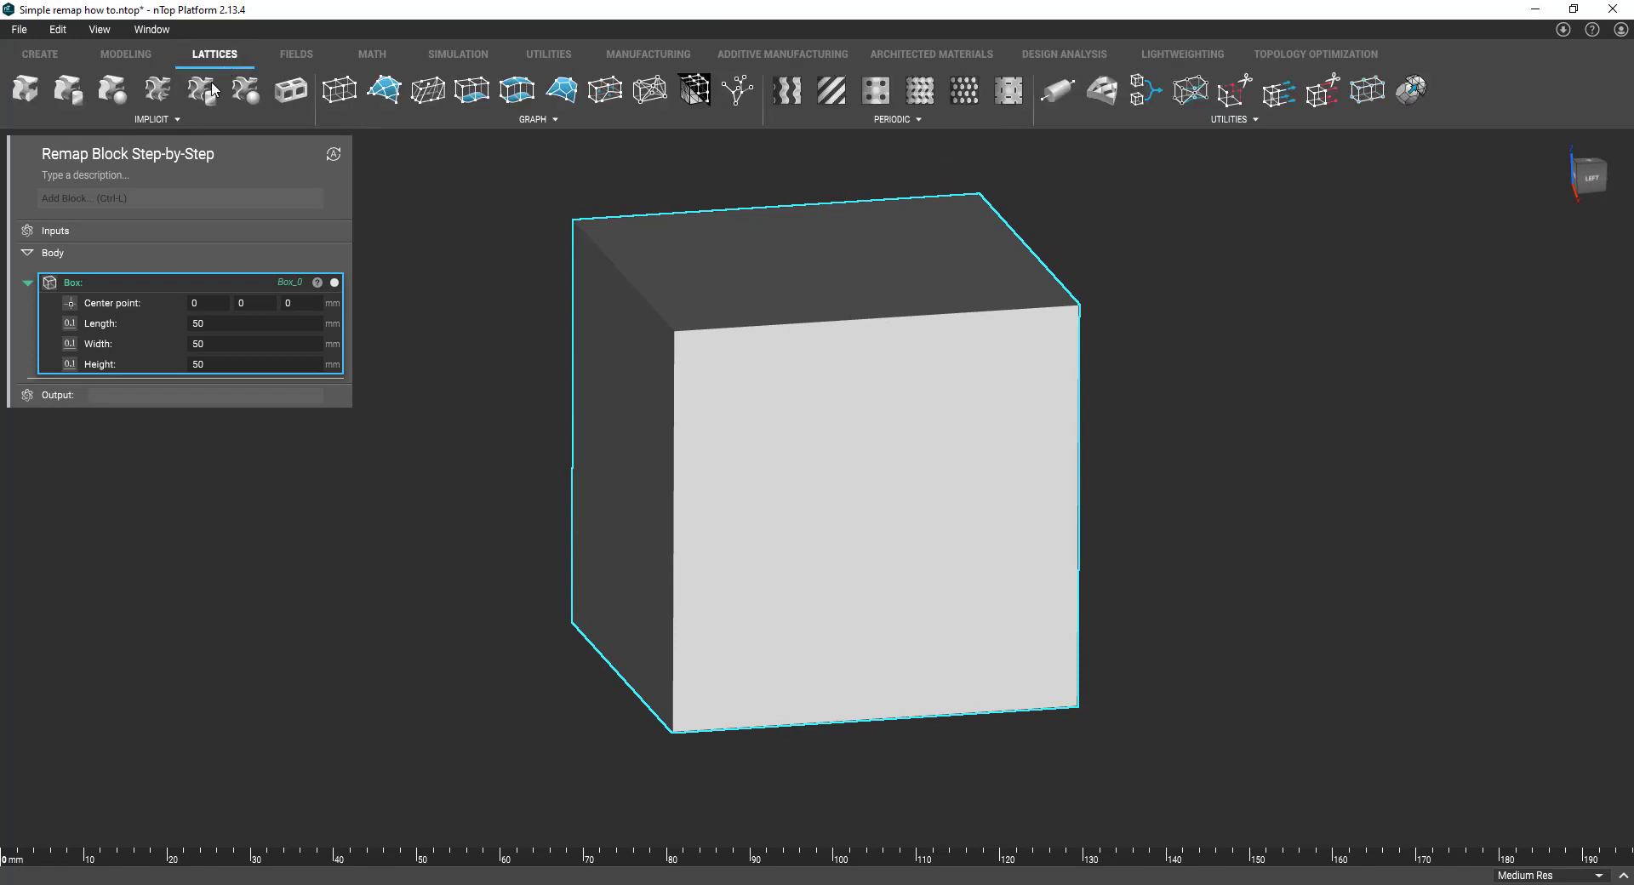
{"action": "left_click", "coordinate": [150, 94]}
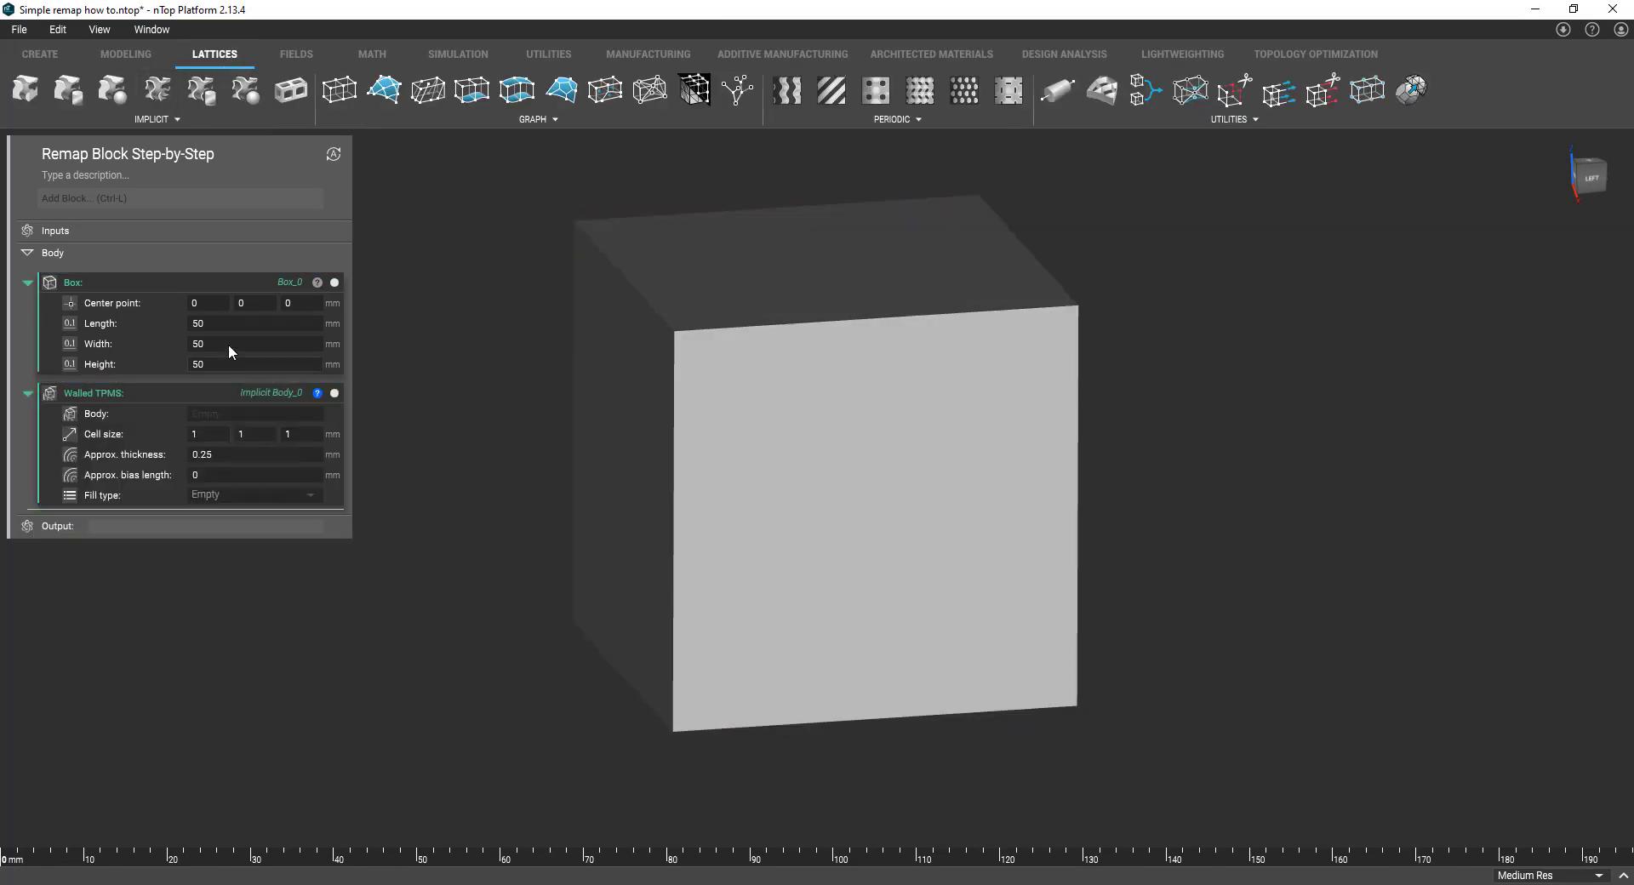
{"action": "left_click_drag", "start_coordinate": [110, 285], "coordinate": [140, 410]}
{"action": "left_click", "coordinate": [209, 406]}
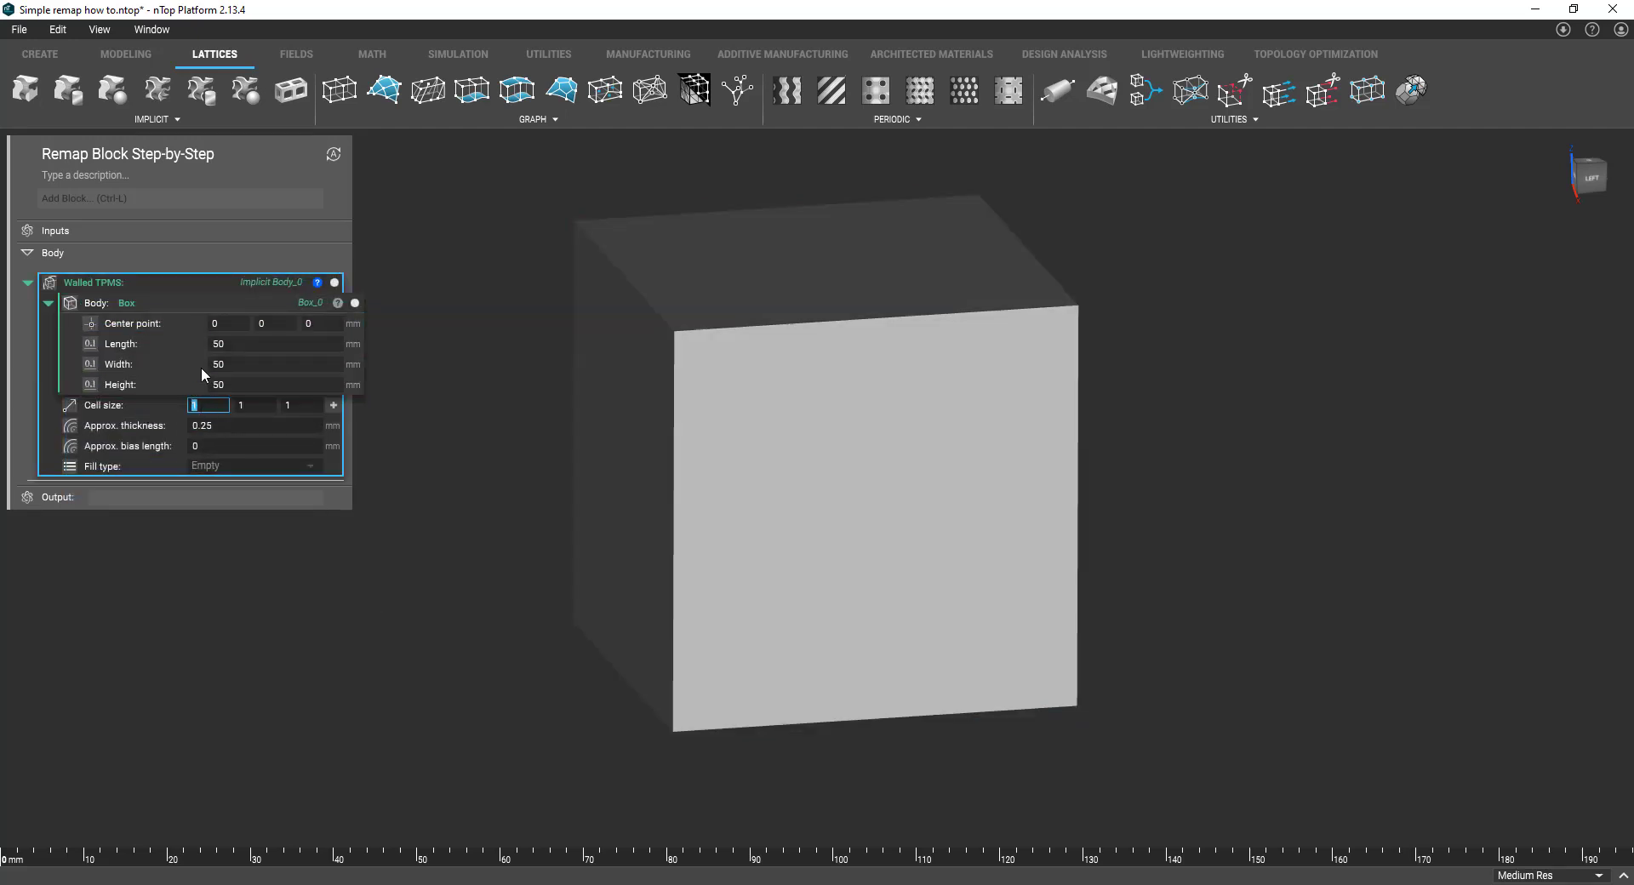
{"action": "type", "text": "0"}
{"action": "key", "text": "Tab"}
{"action": "type", "text": "10"}
{"action": "key", "text": "Tab"}
{"action": "type", "text": "10"}
{"action": "key", "text": "Return"}
Keep approximate thickness 1 and Gyroid fill type, then view the lattice cube face-on
{"action": "left_click", "coordinate": [227, 430]}
{"action": "key", "text": "Return"}
{"action": "left_click", "coordinate": [287, 466]}
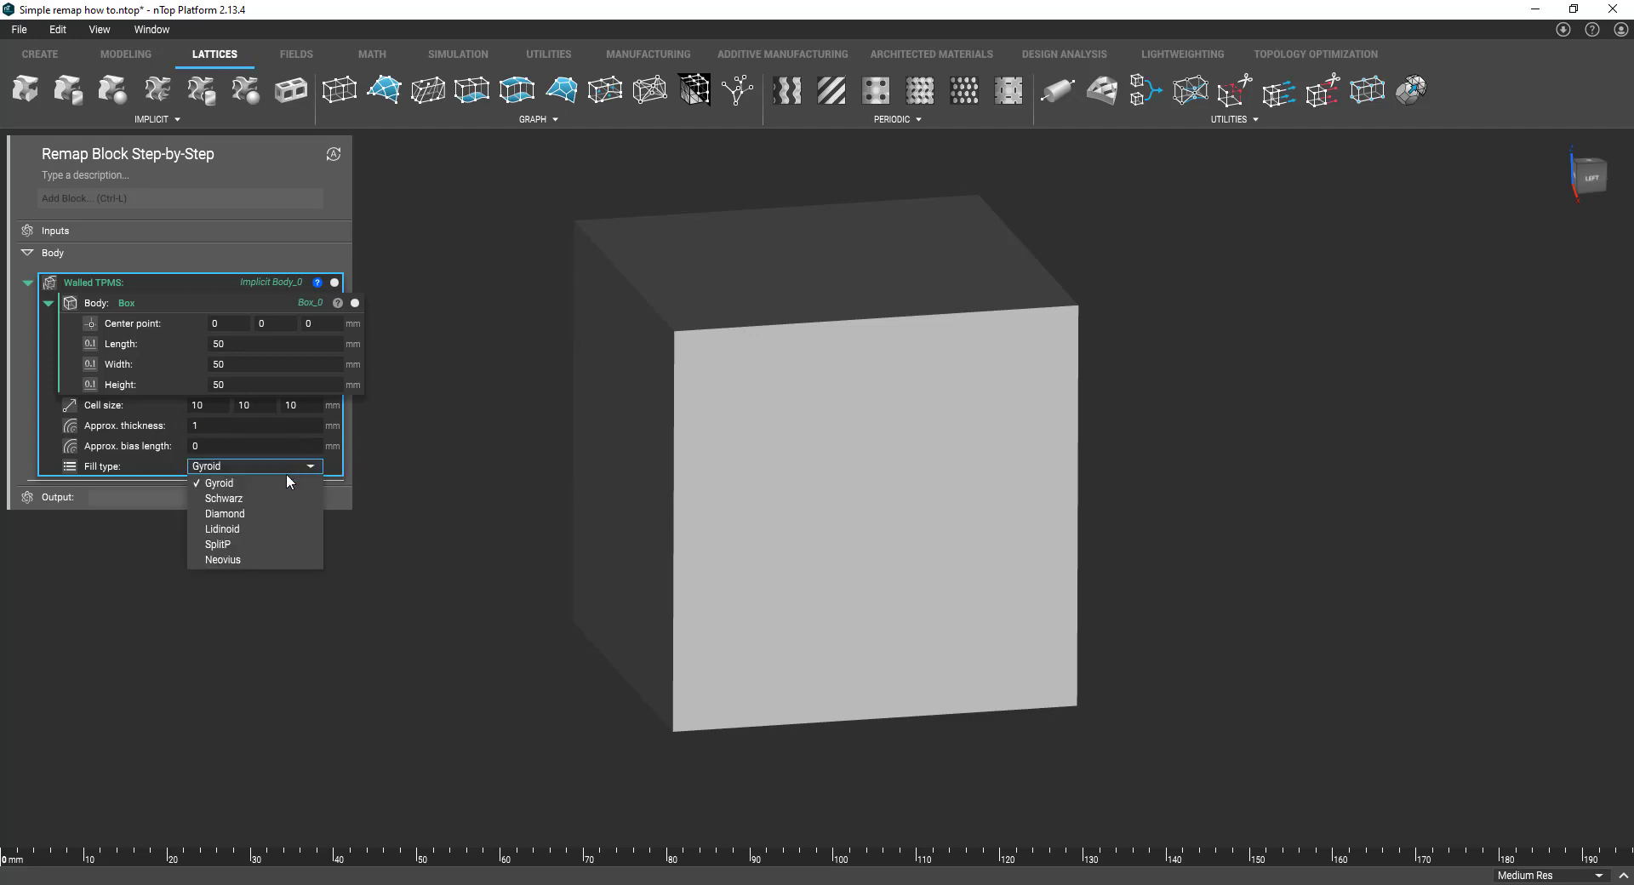
{"action": "left_click", "coordinate": [263, 487]}
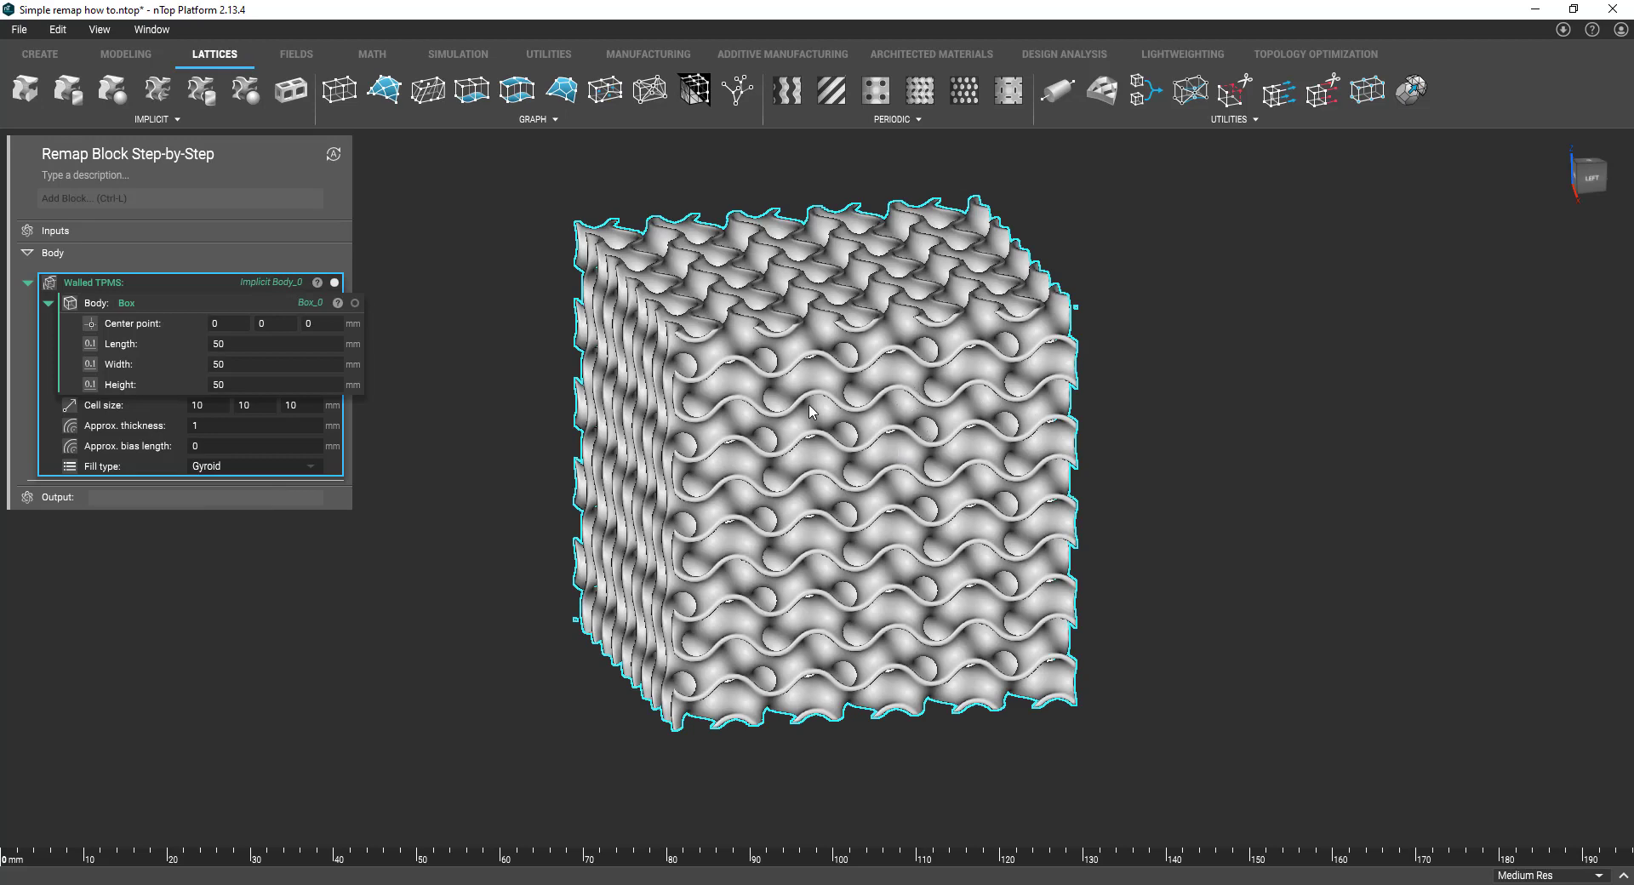
{"action": "left_click", "coordinate": [1588, 180]}
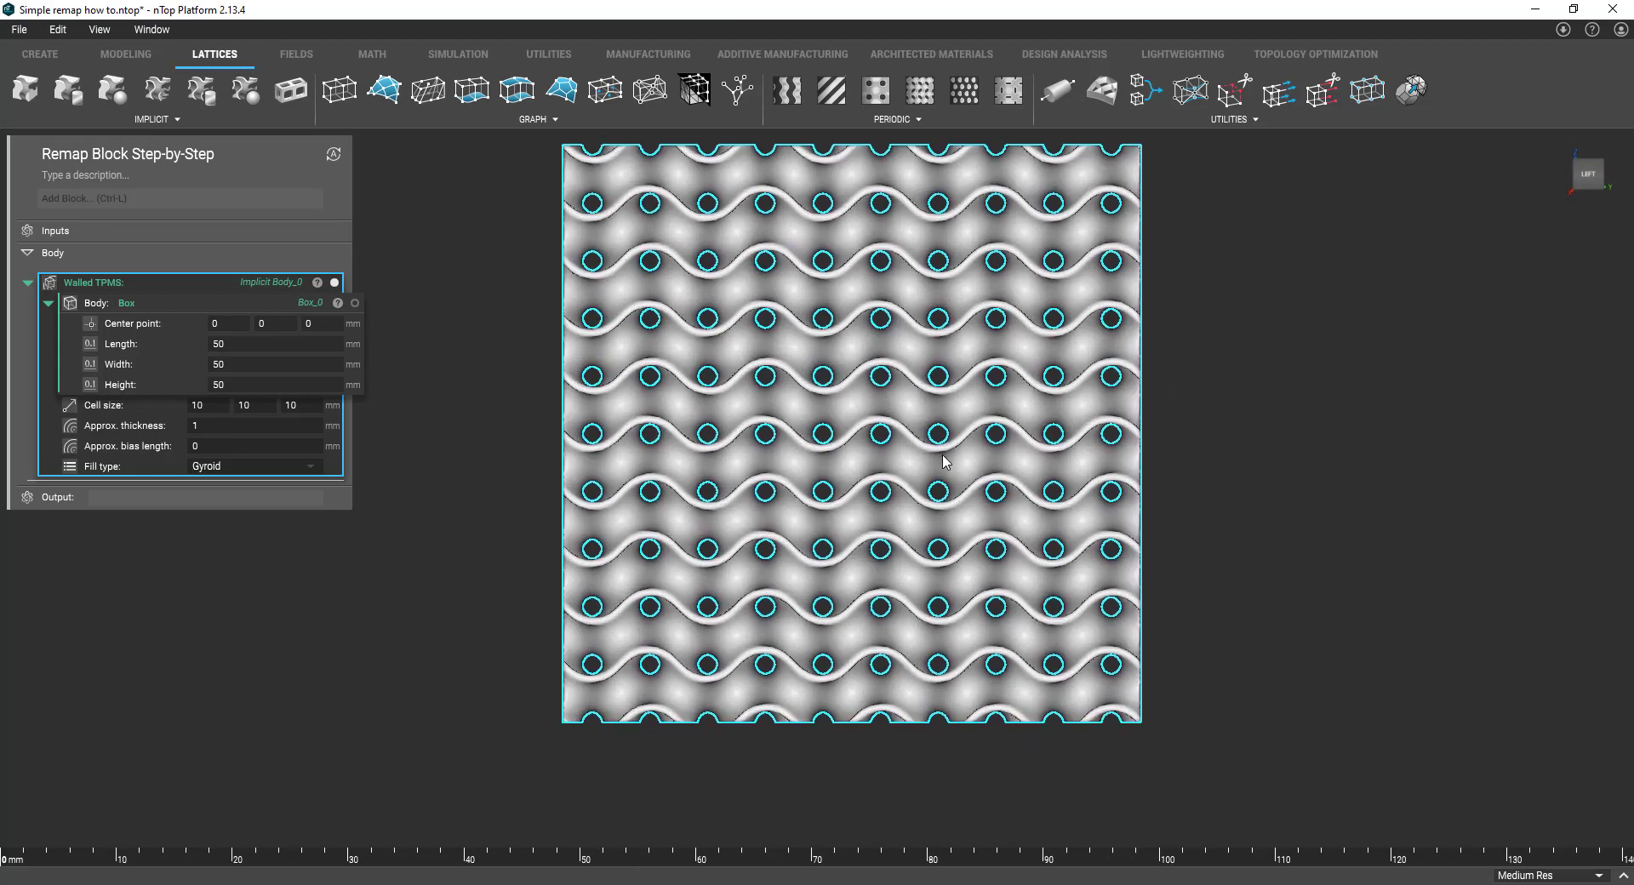
{"action": "scroll", "coordinate": [937, 484], "scroll_direction": "down", "scroll_amount": 1}
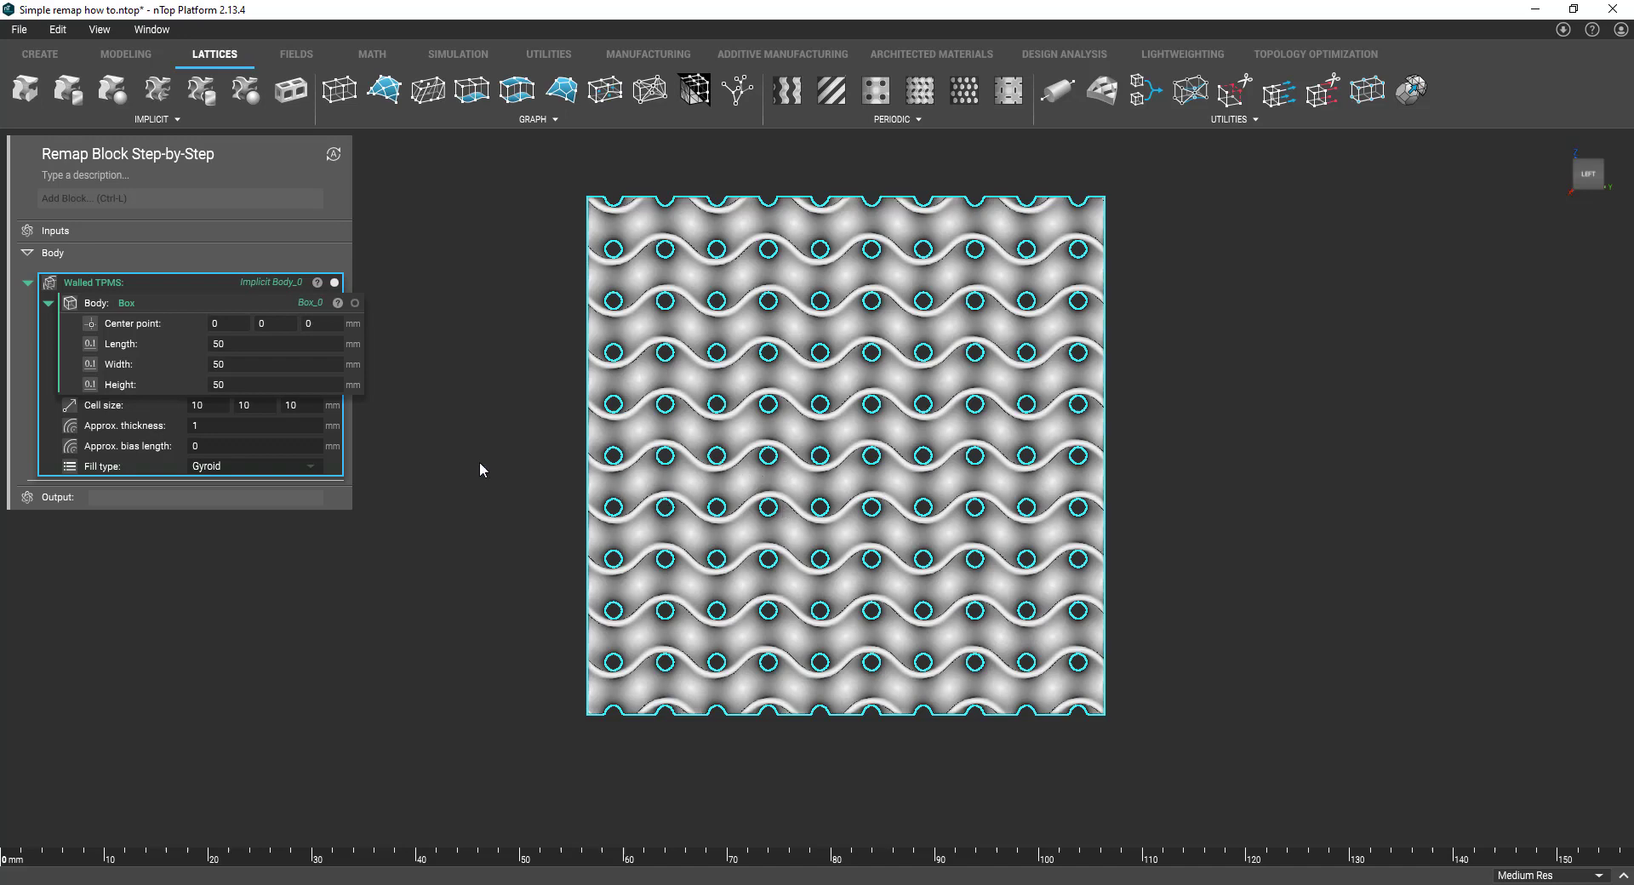
Insert an empty Remap Field block below the Walled TPMS block
{"action": "left_click", "coordinate": [315, 54]}
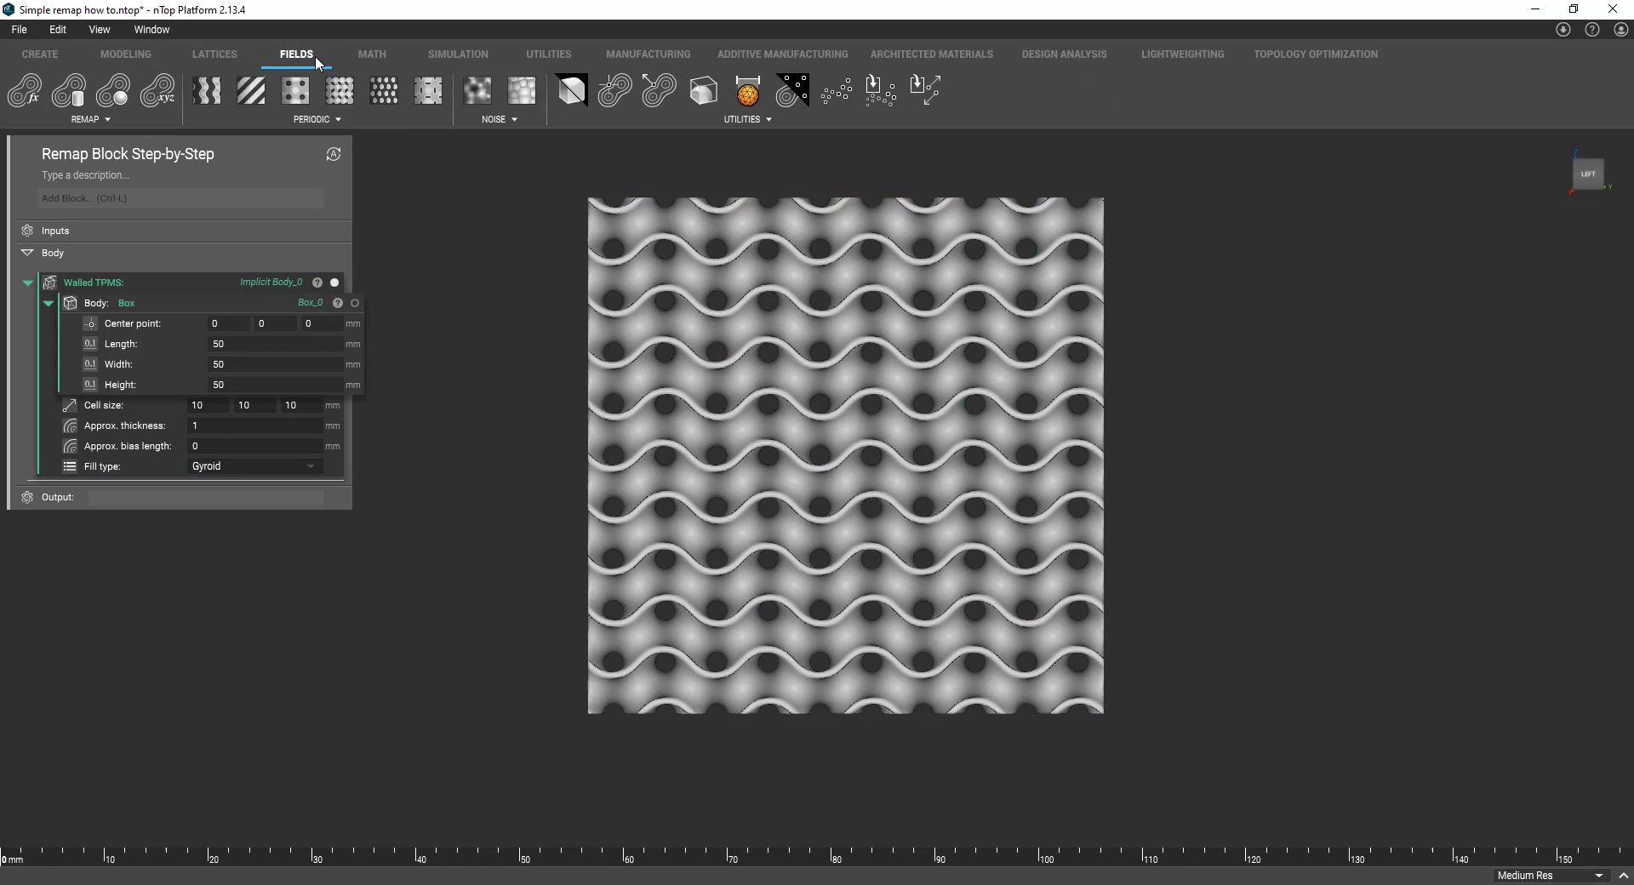
{"action": "left_click", "coordinate": [23, 88]}
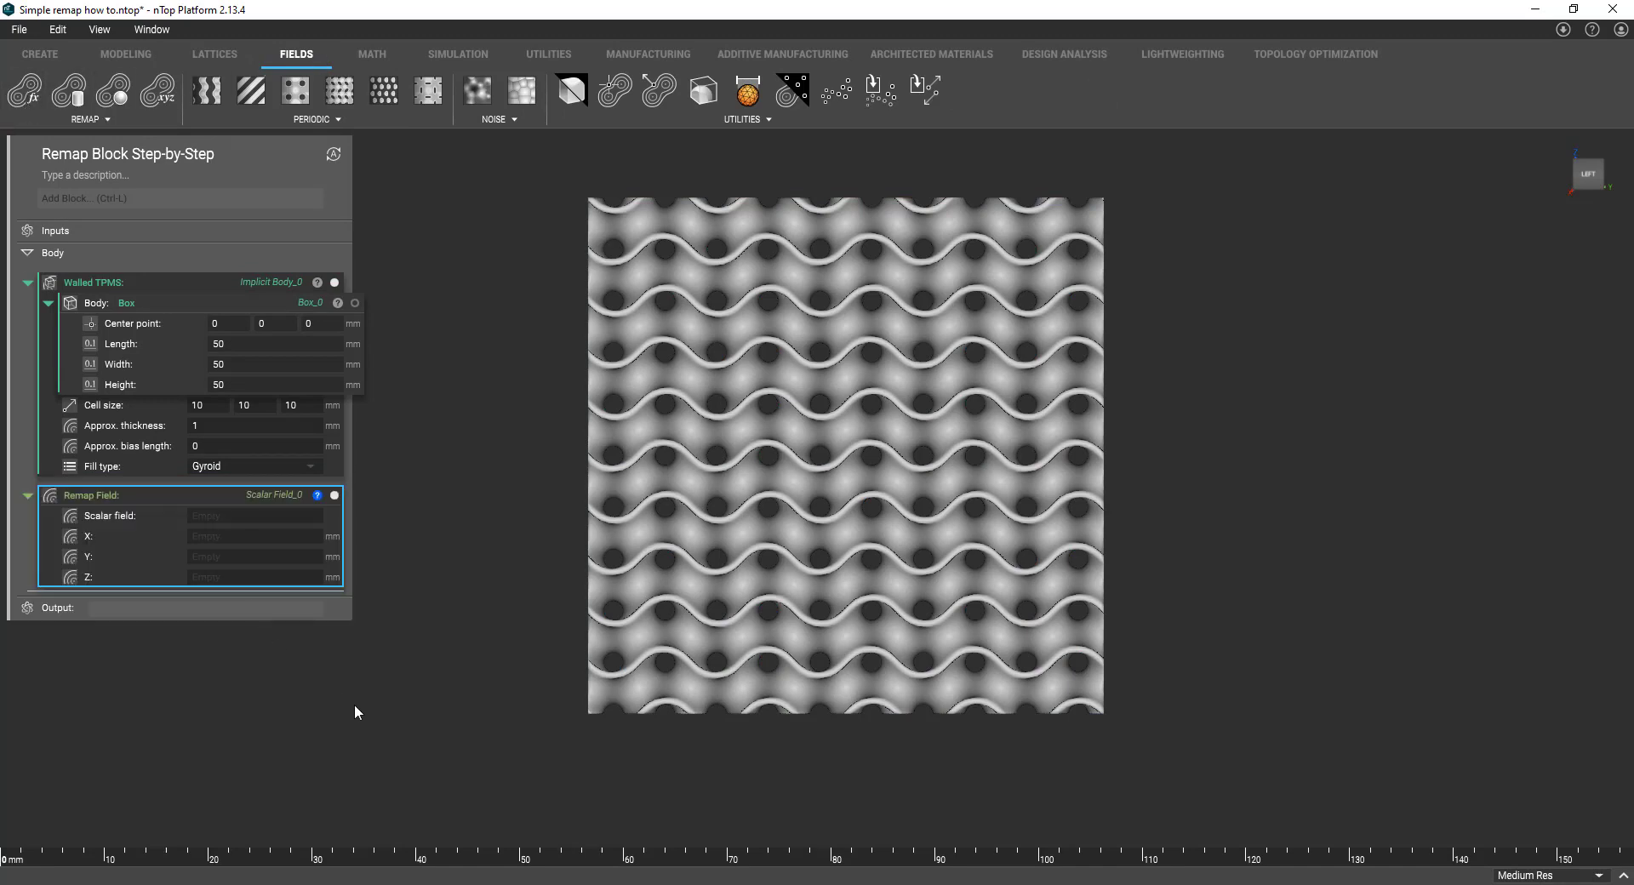
{"action": "left_click", "coordinate": [131, 497]}
{"action": "mouse_move", "coordinate": [318, 497]}
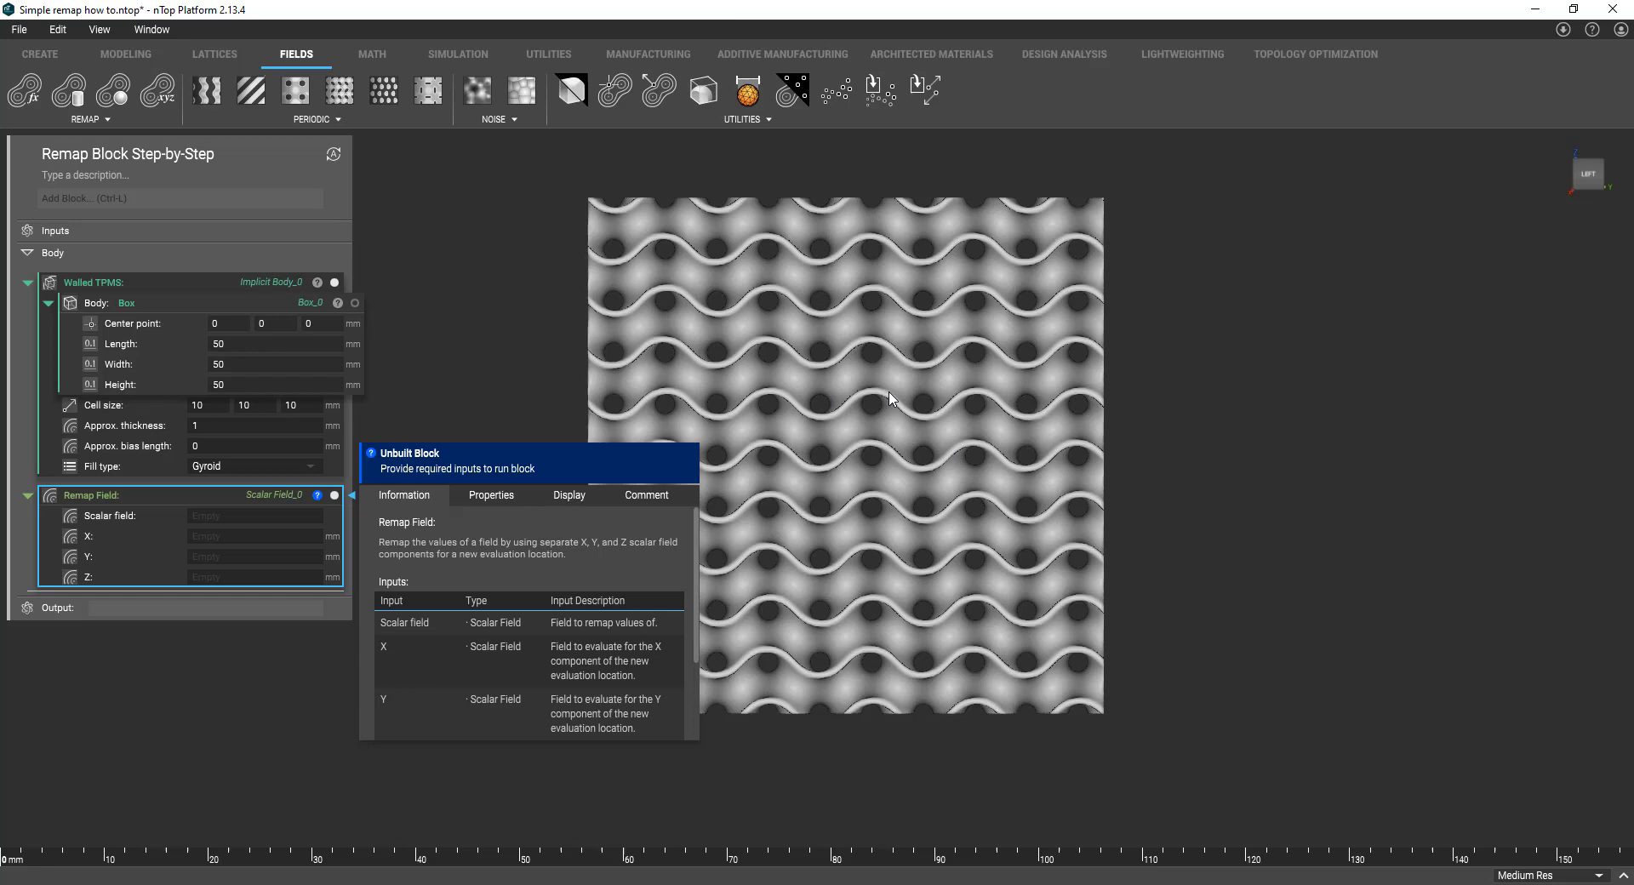
{"action": "left_click", "coordinate": [534, 334]}
{"action": "middle_click_drag", "start_coordinate": [756, 349], "coordinate": [744, 375]}
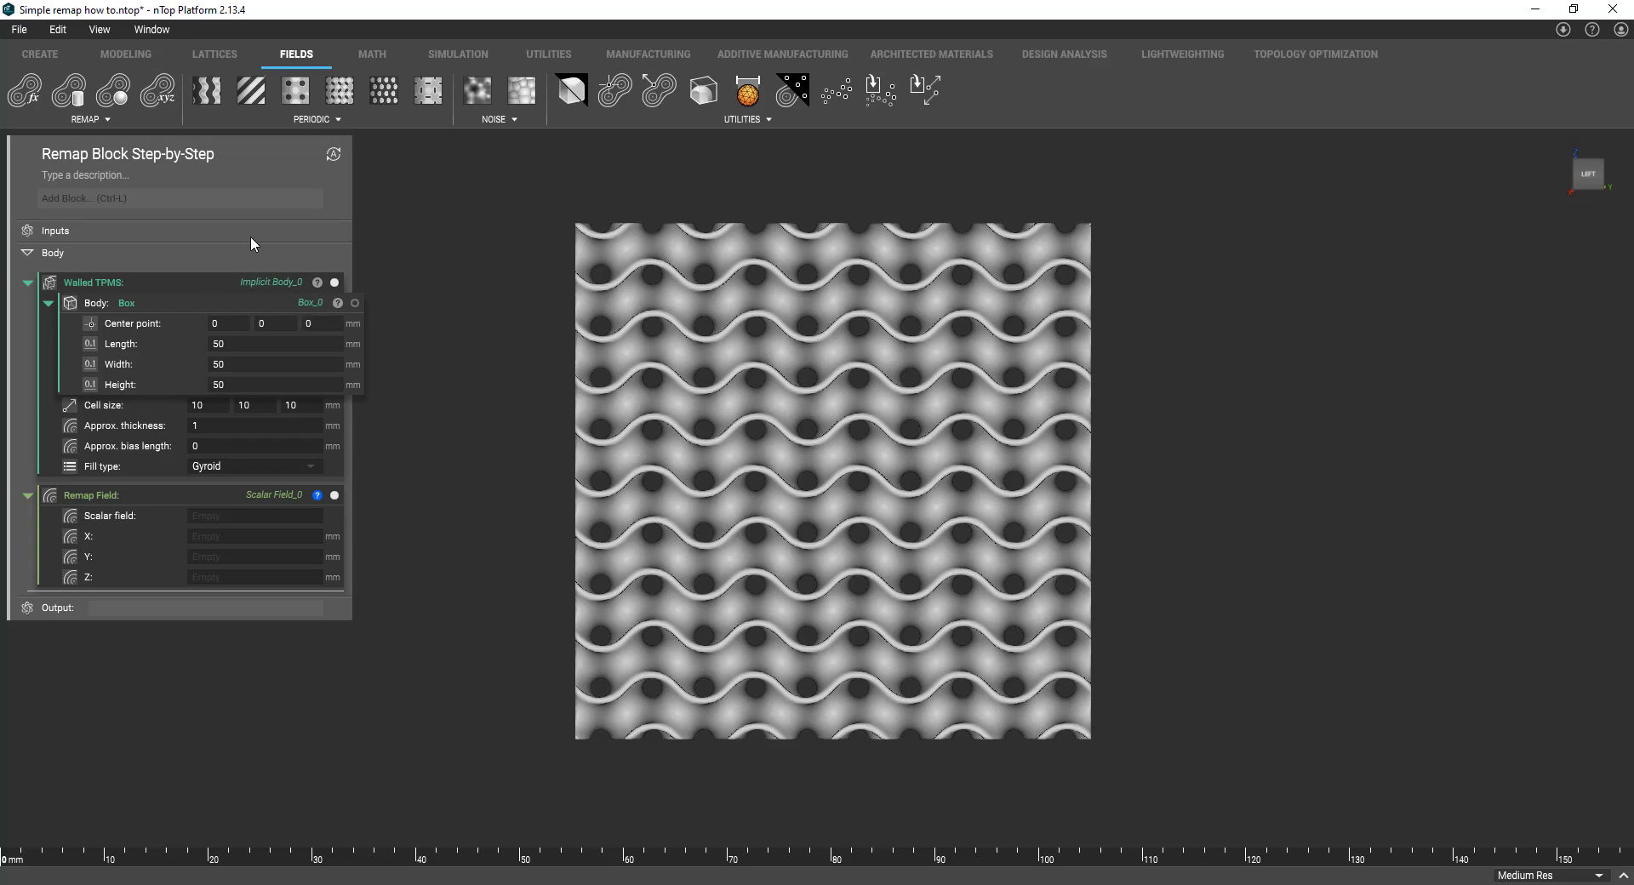
Rename the Walled TPMS block to 'Gyroid Box'
{"action": "right_click", "coordinate": [202, 283]}
{"action": "left_click", "coordinate": [267, 329]}
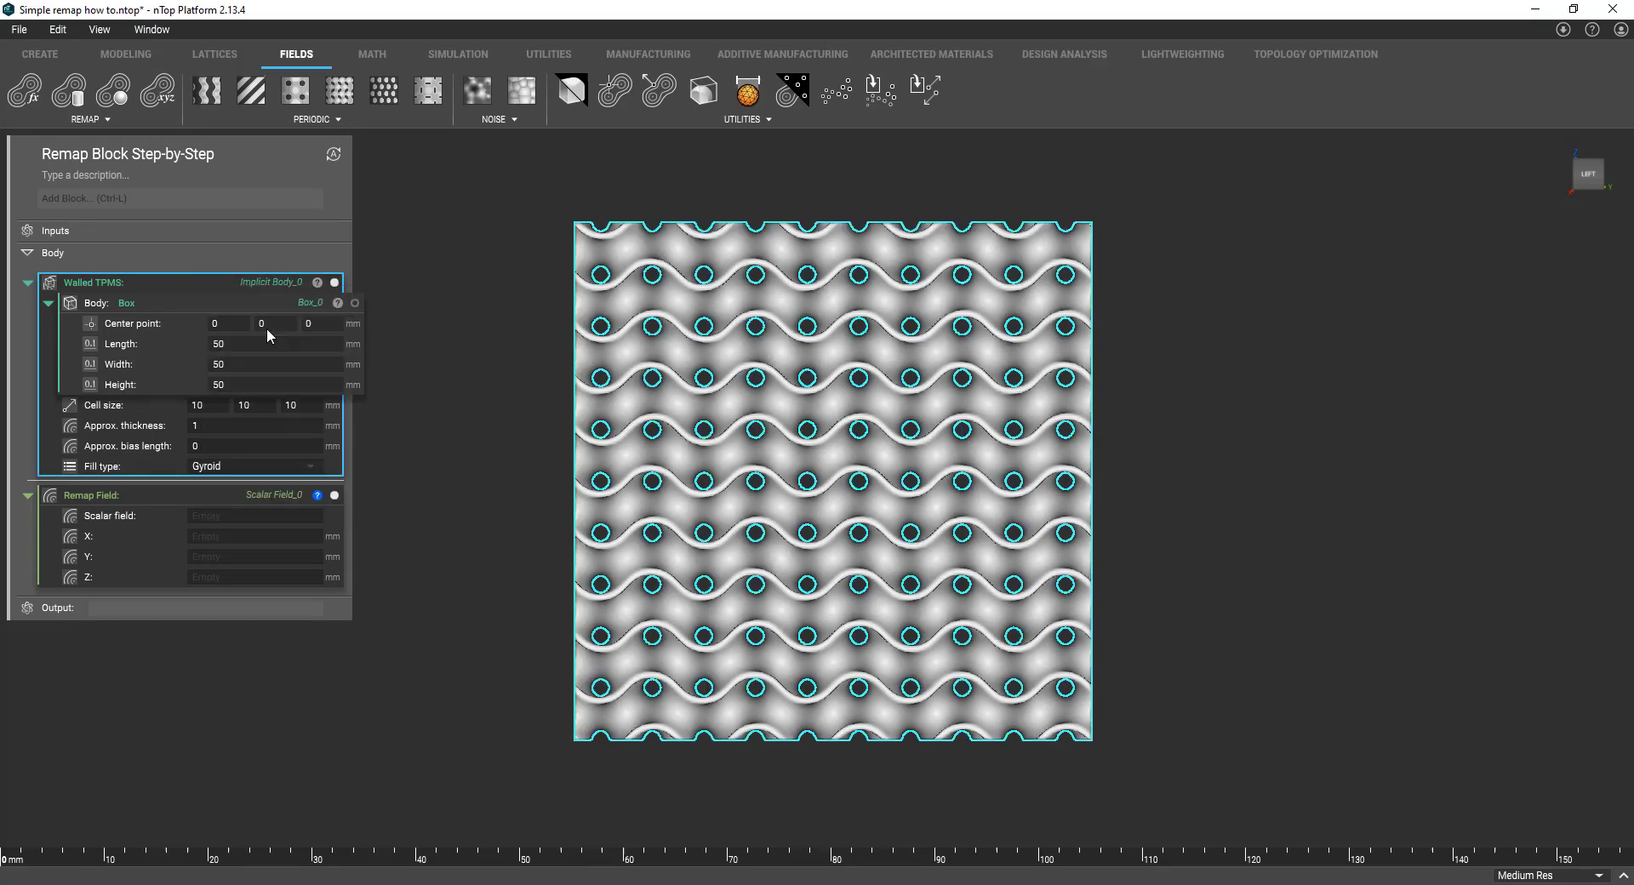
{"action": "double_click", "coordinate": [115, 284]}
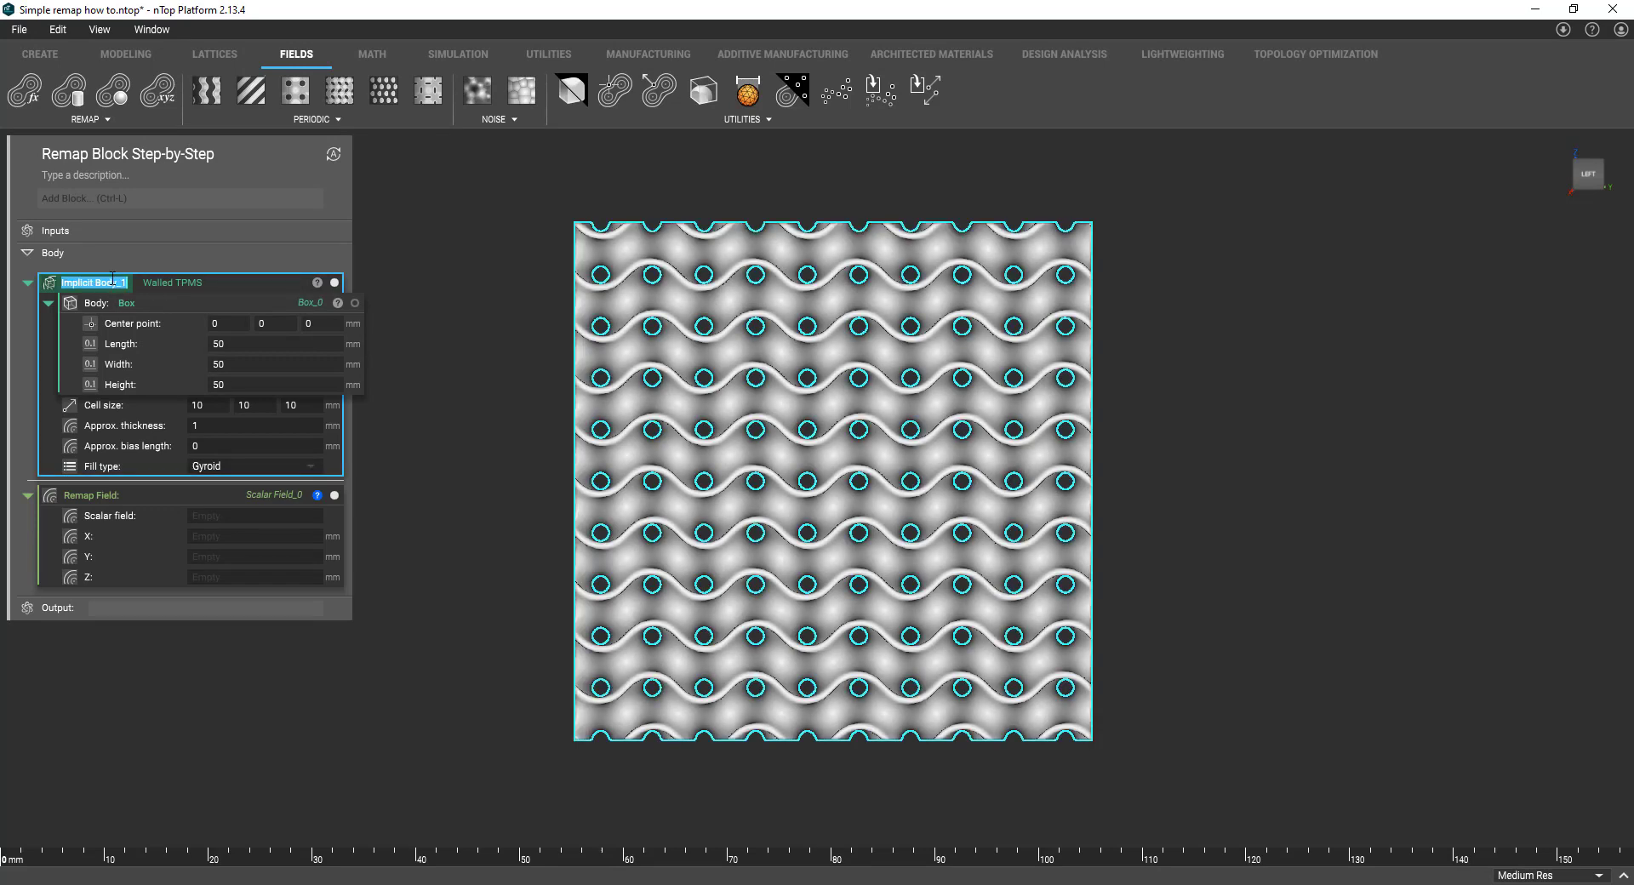
{"action": "type", "text": "gYROID"}
{"action": "key", "text": "BackSpace"}
{"action": "key", "text": "BackSpace"}
{"action": "key", "text": "BackSpace"}
{"action": "key", "text": "BackSpace"}
{"action": "key", "text": "BackSpace"}
{"action": "key", "text": "BackSpace"}
{"action": "type", "text": "Gyroid Box"}
{"action": "key", "text": "Return"}
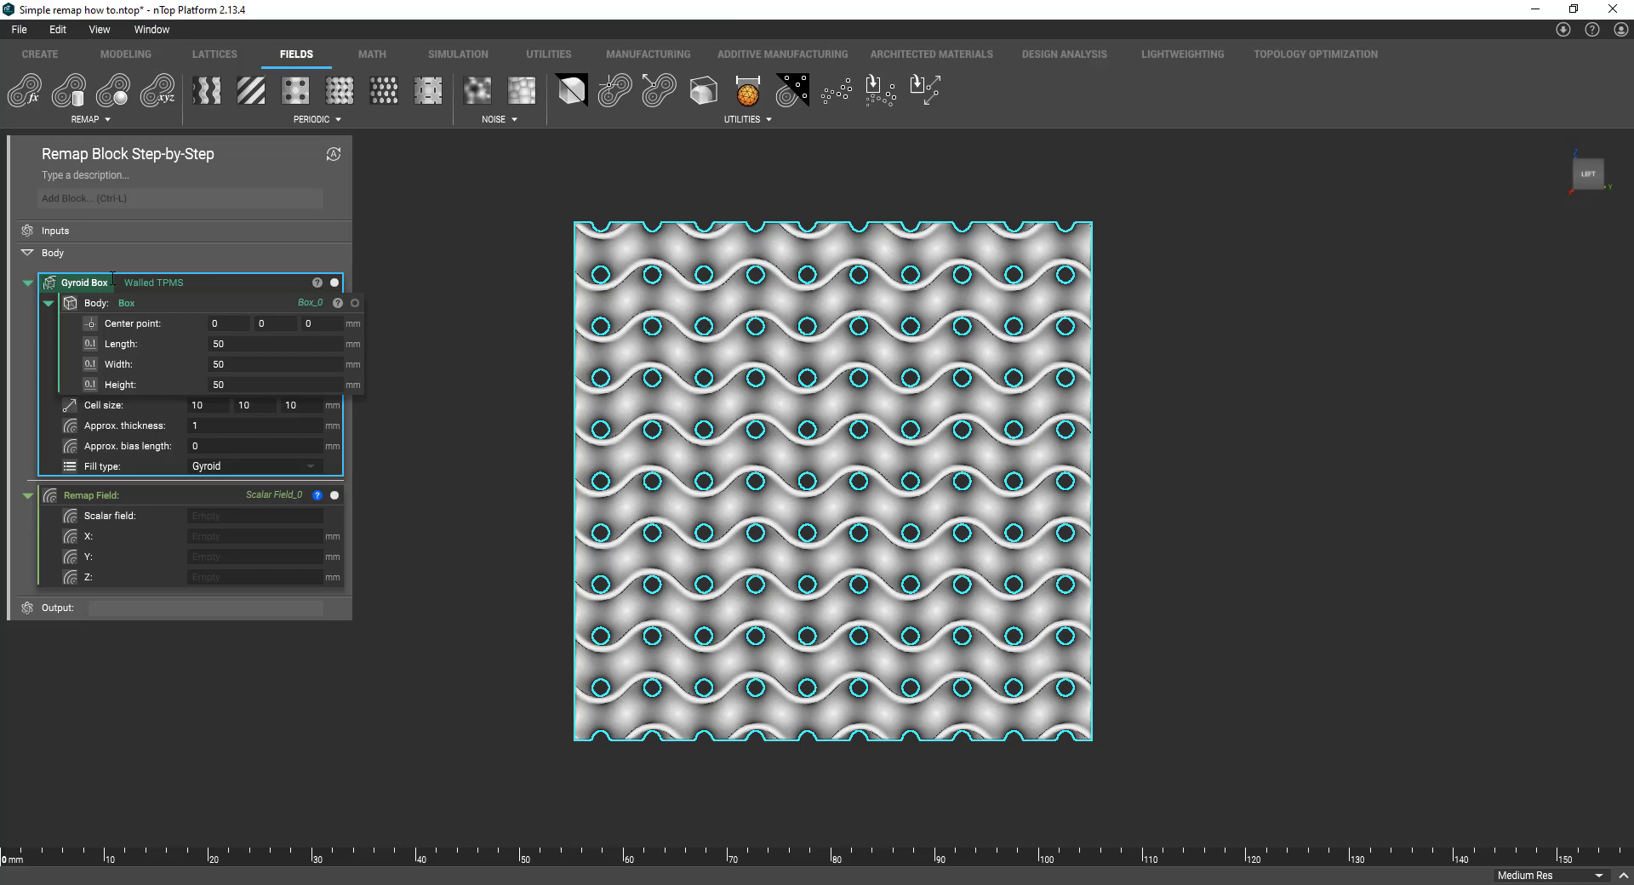
Plug Gyroid Box into the Remap Field's Scalar field input
{"action": "left_click_drag", "start_coordinate": [146, 288], "coordinate": [248, 523]}
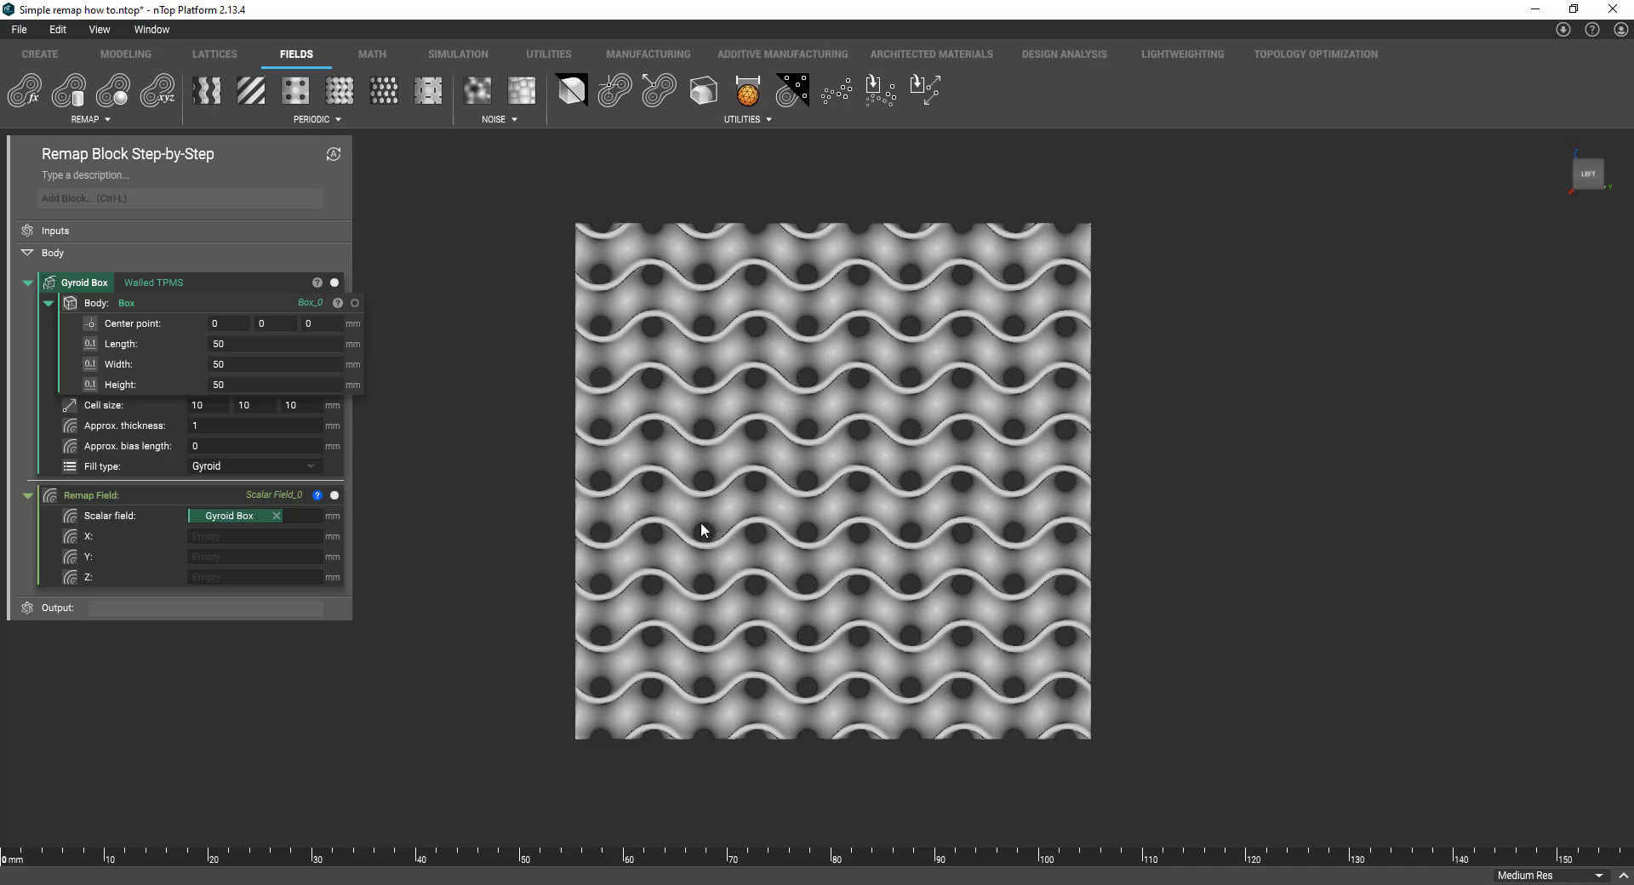
{"action": "scroll", "coordinate": [753, 498], "scroll_direction": "down", "scroll_amount": 1}
{"action": "scroll", "coordinate": [761, 509], "scroll_direction": "up", "scroll_amount": 1}
Set the Remap Field's X input to a Multiply block with Operand A set to x
{"action": "left_click", "coordinate": [313, 533]}
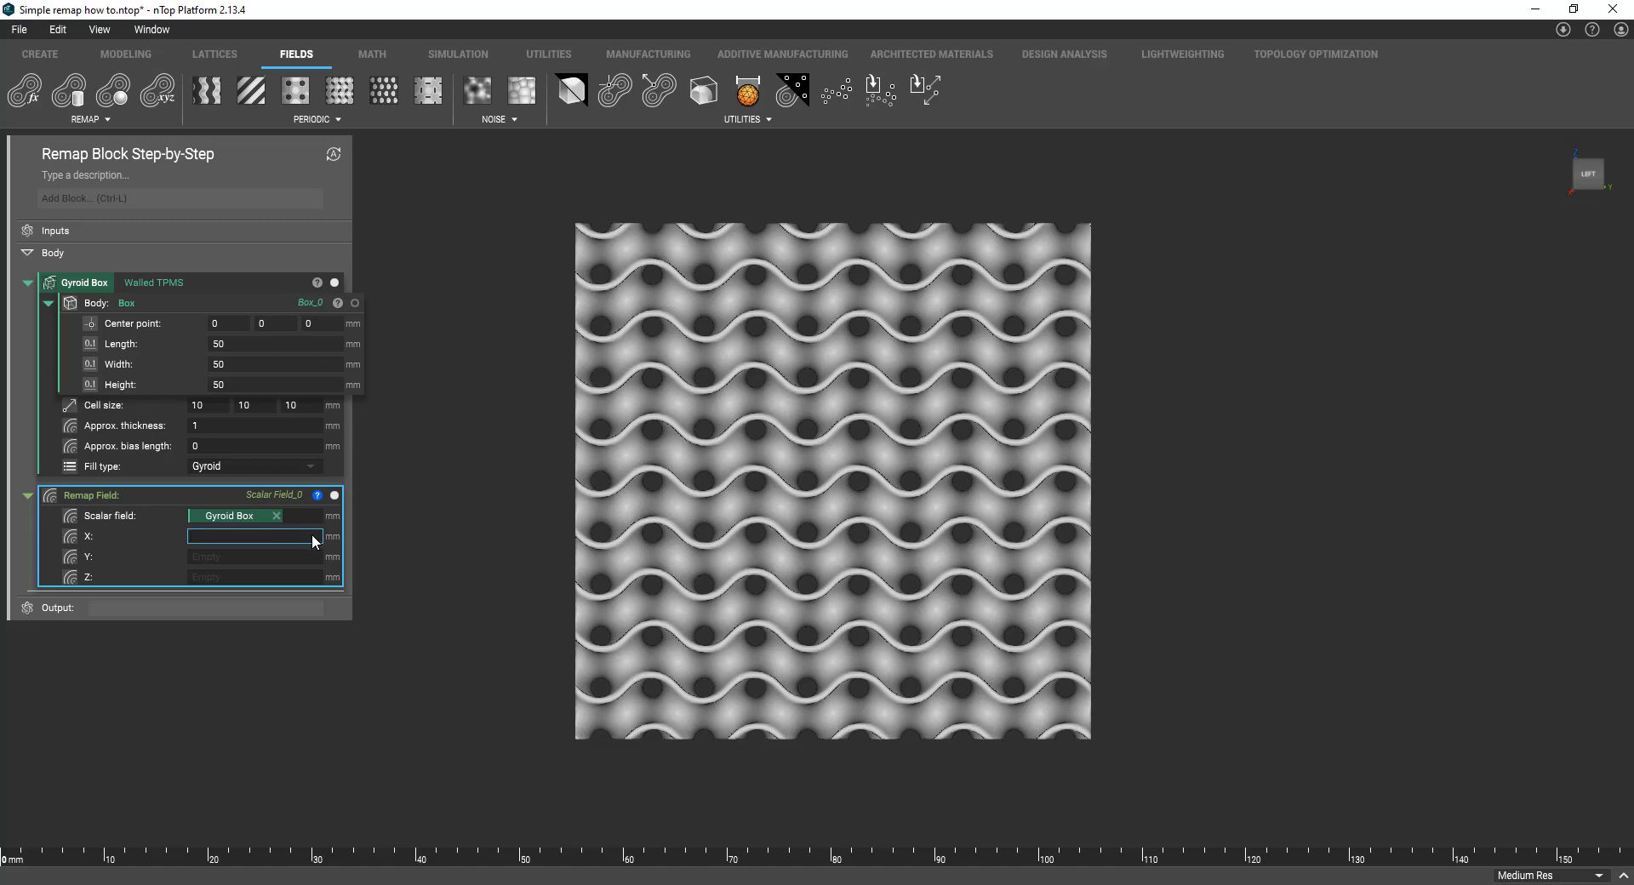
{"action": "type", "text": "mu"}
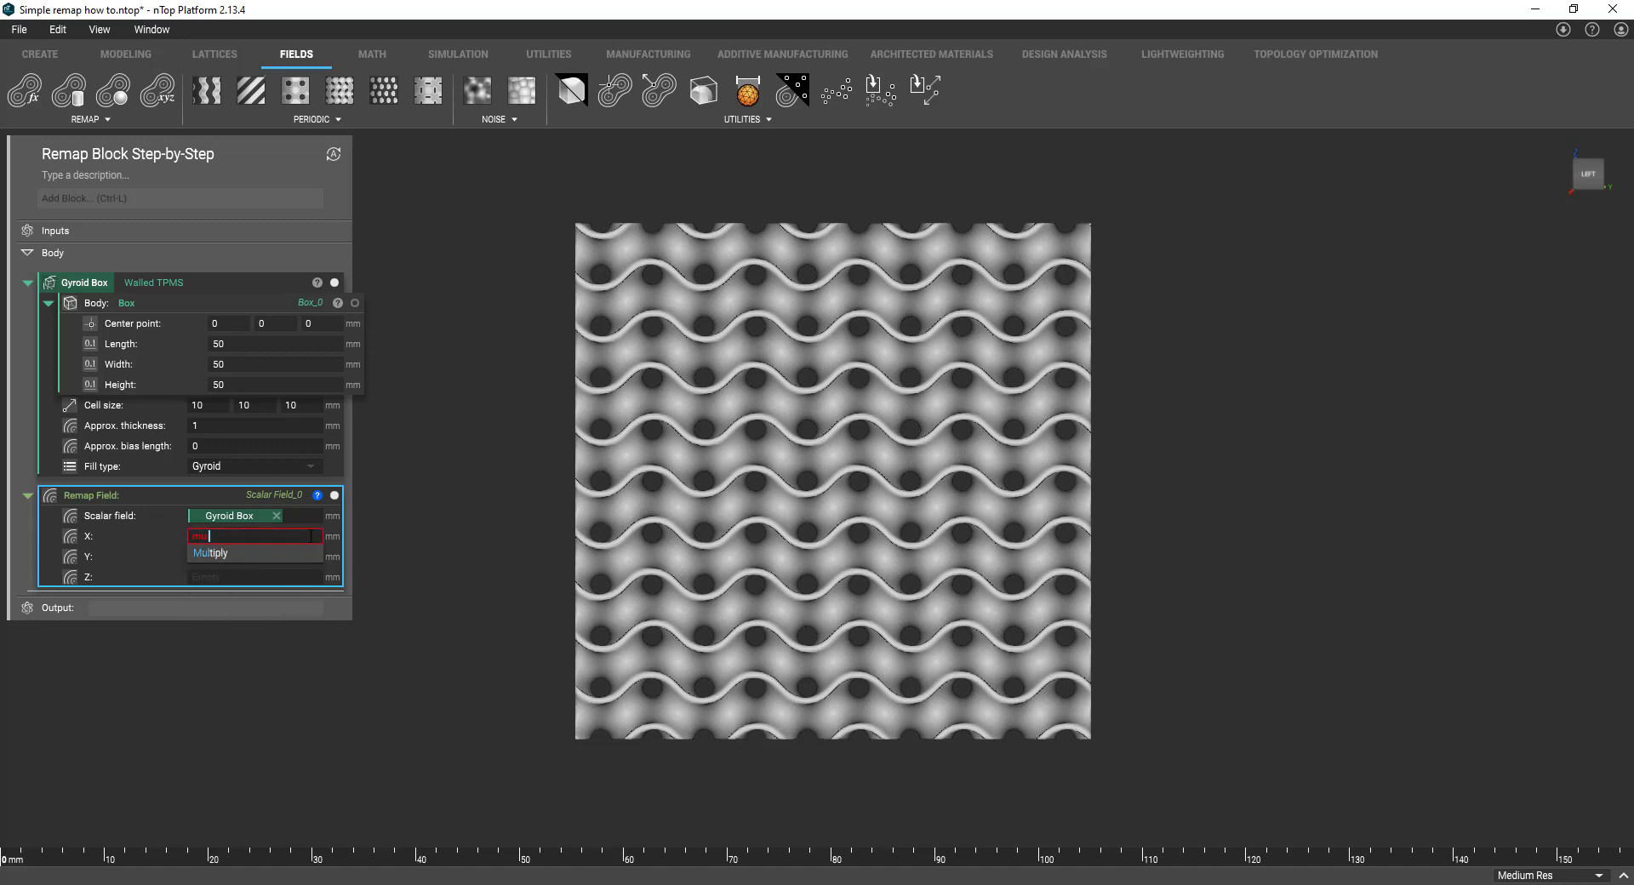
{"action": "type", "text": "l"}
{"action": "key", "text": "Return"}
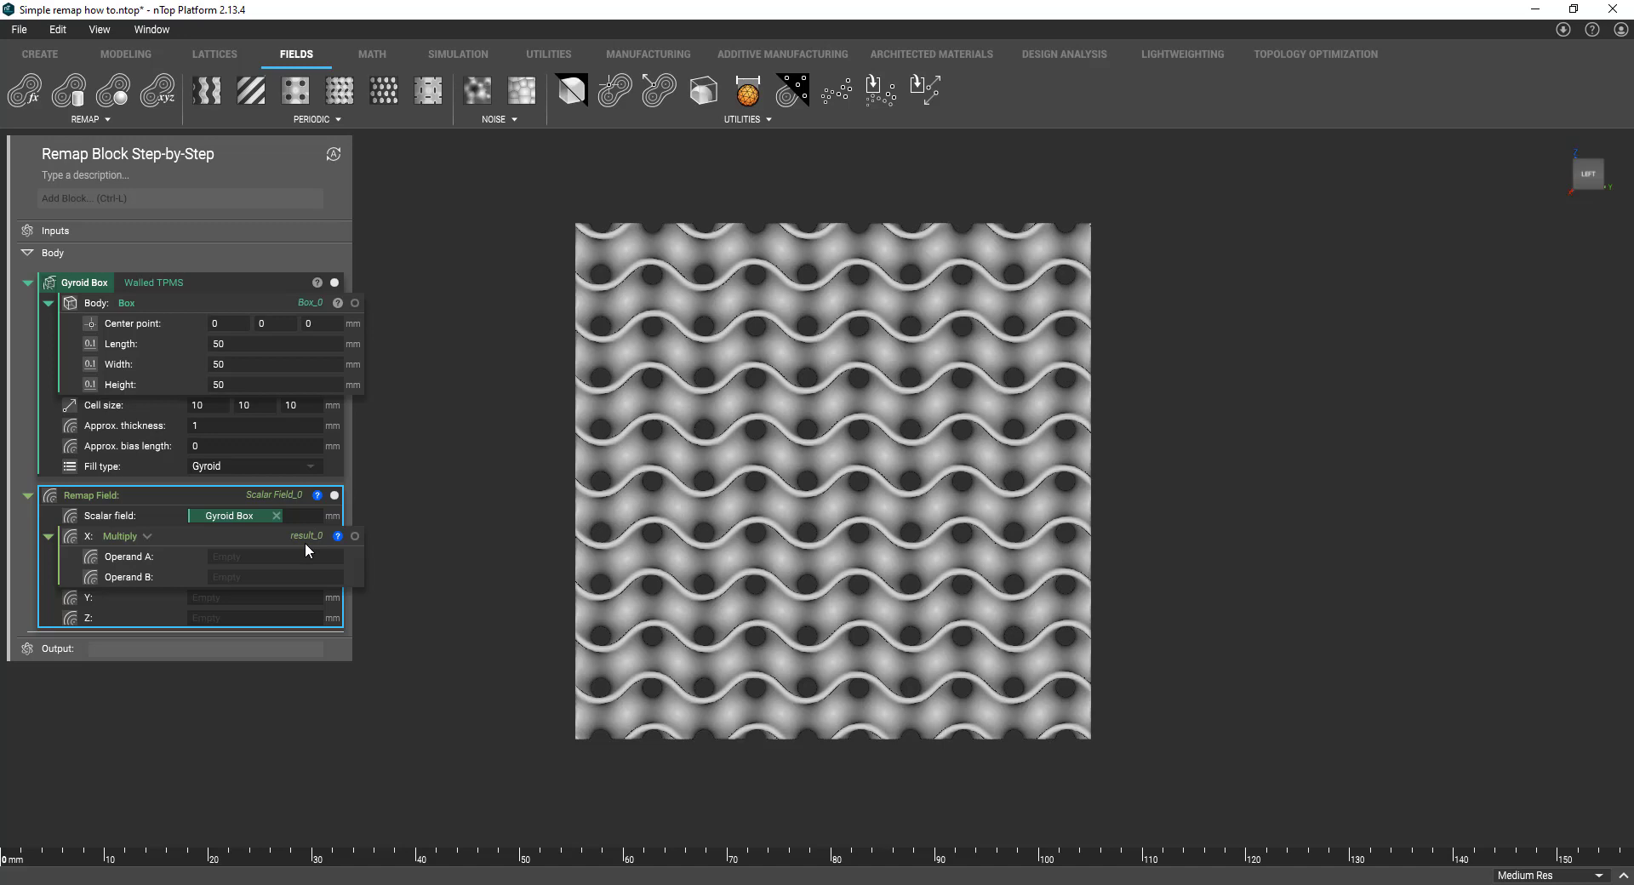
{"action": "left_click", "coordinate": [298, 559]}
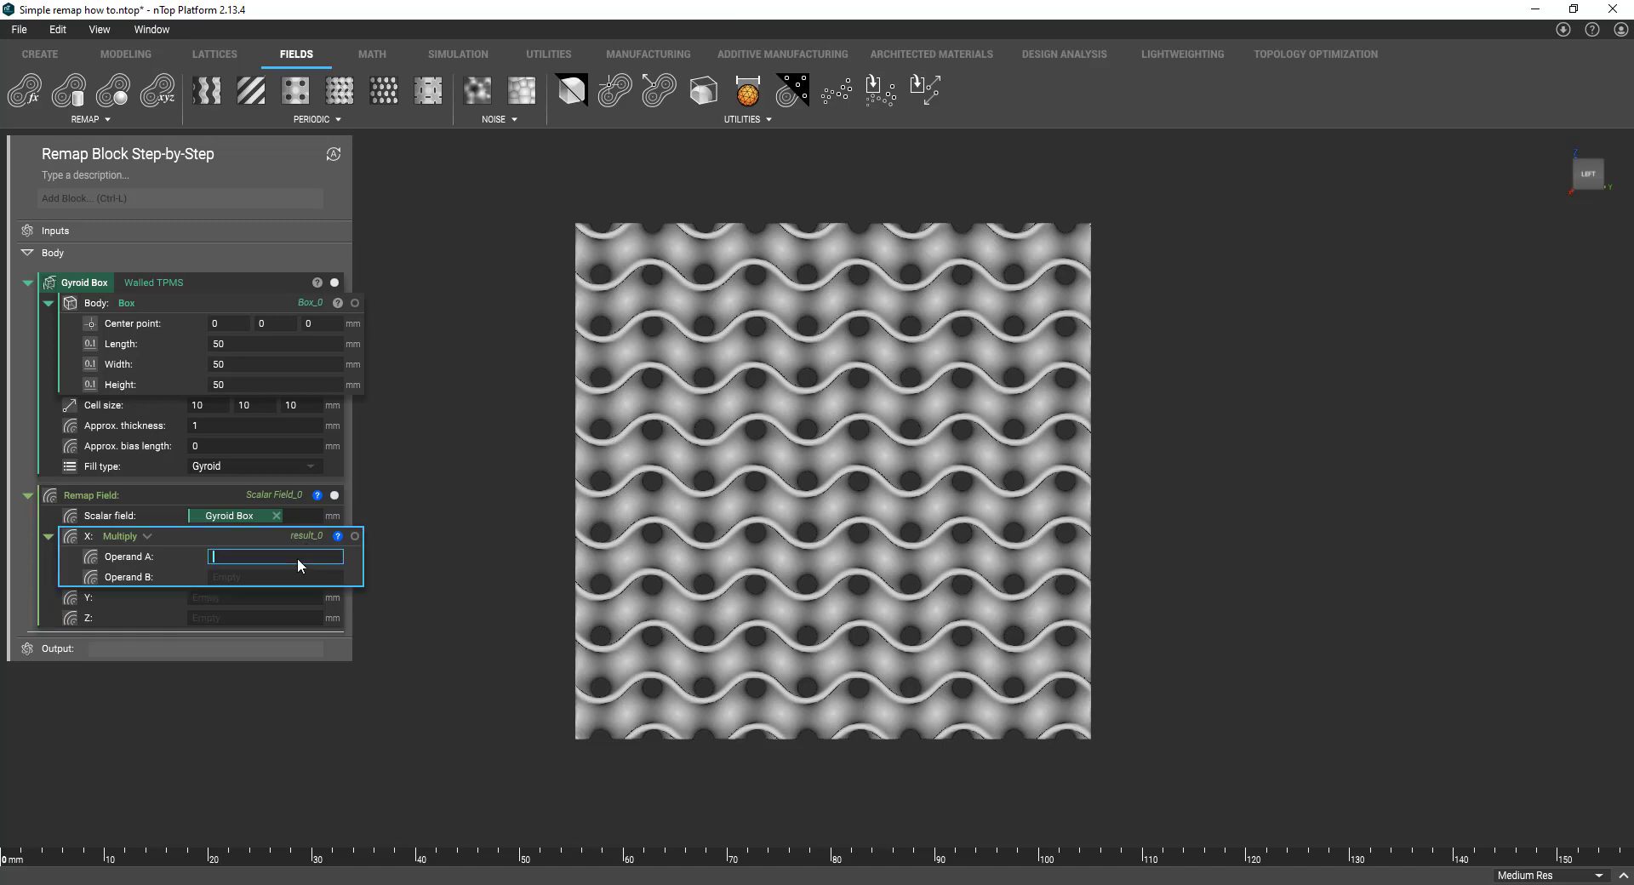
{"action": "type", "text": "x"}
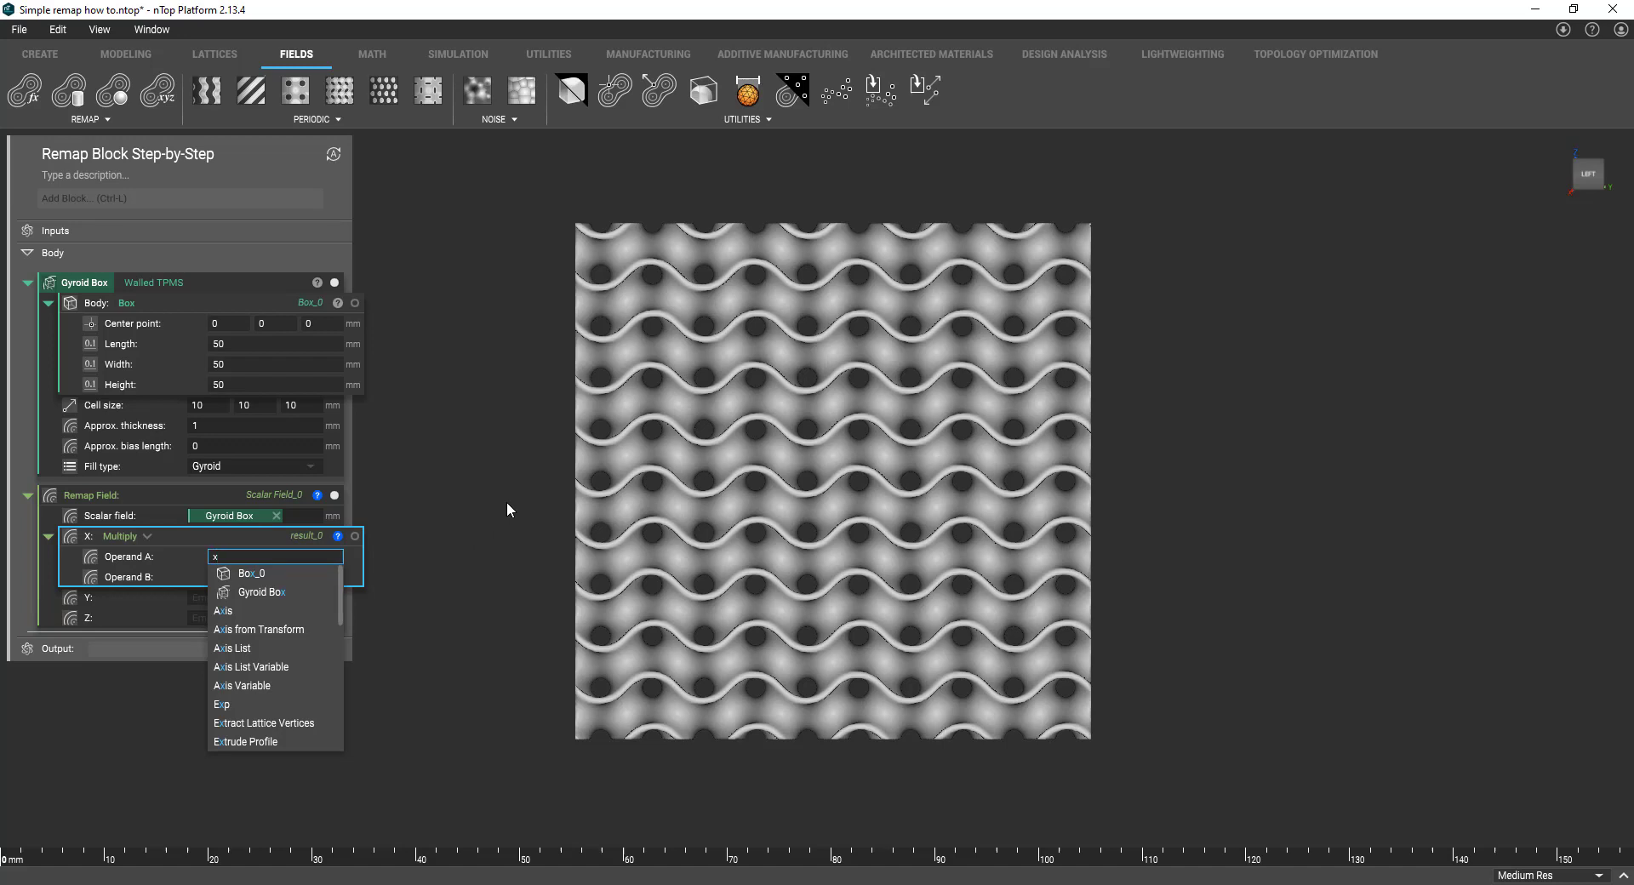
{"action": "key", "text": "Return"}
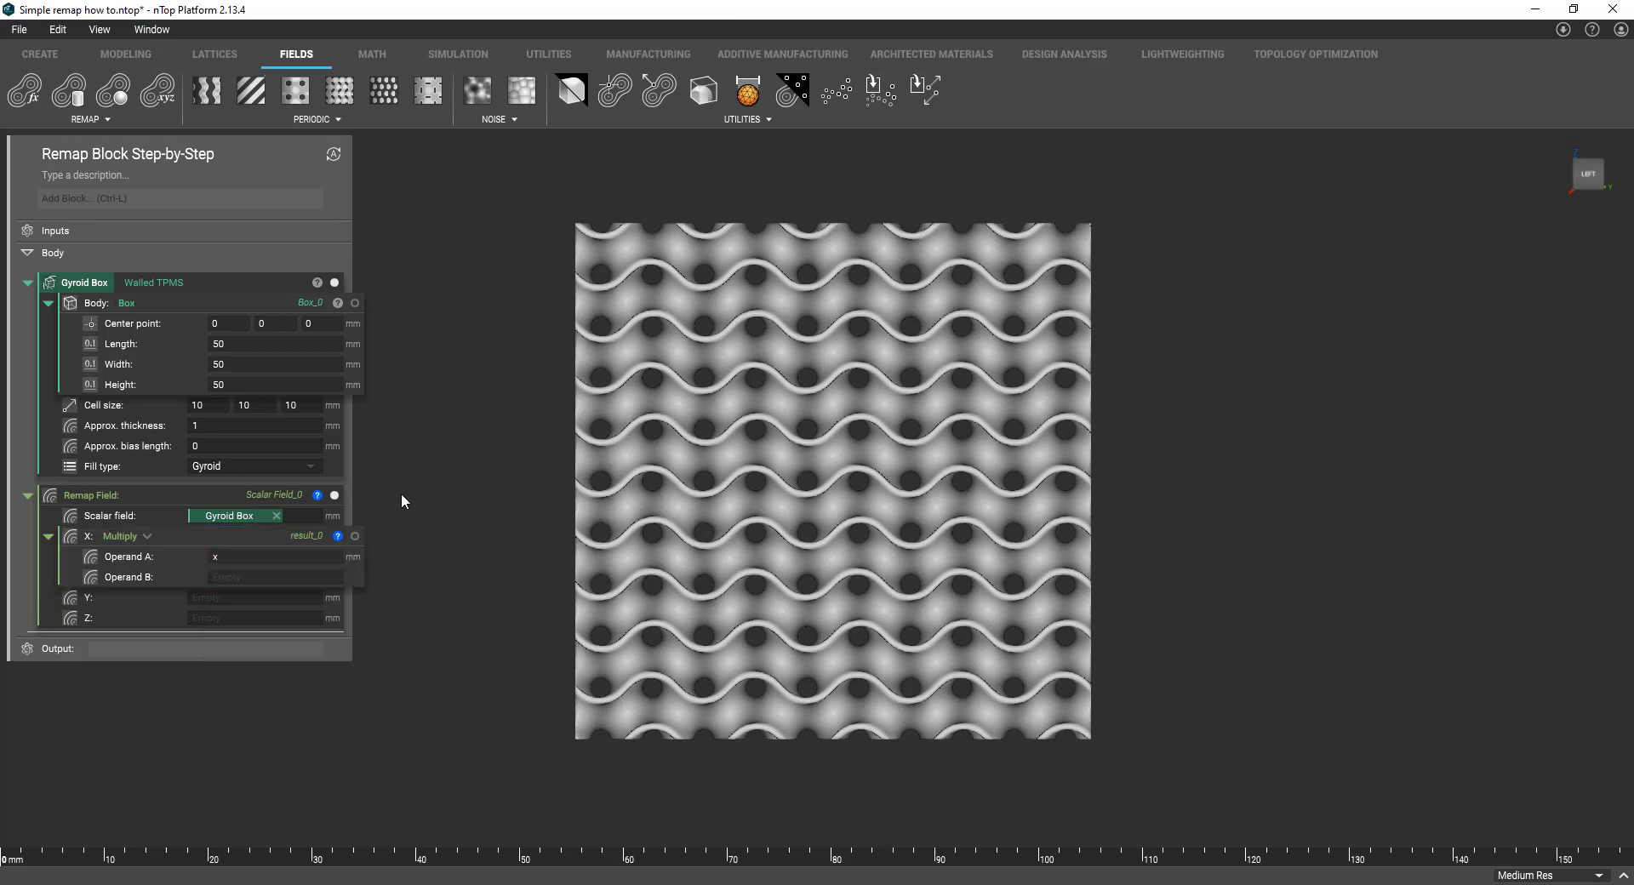
{"action": "left_click", "coordinate": [308, 575]}
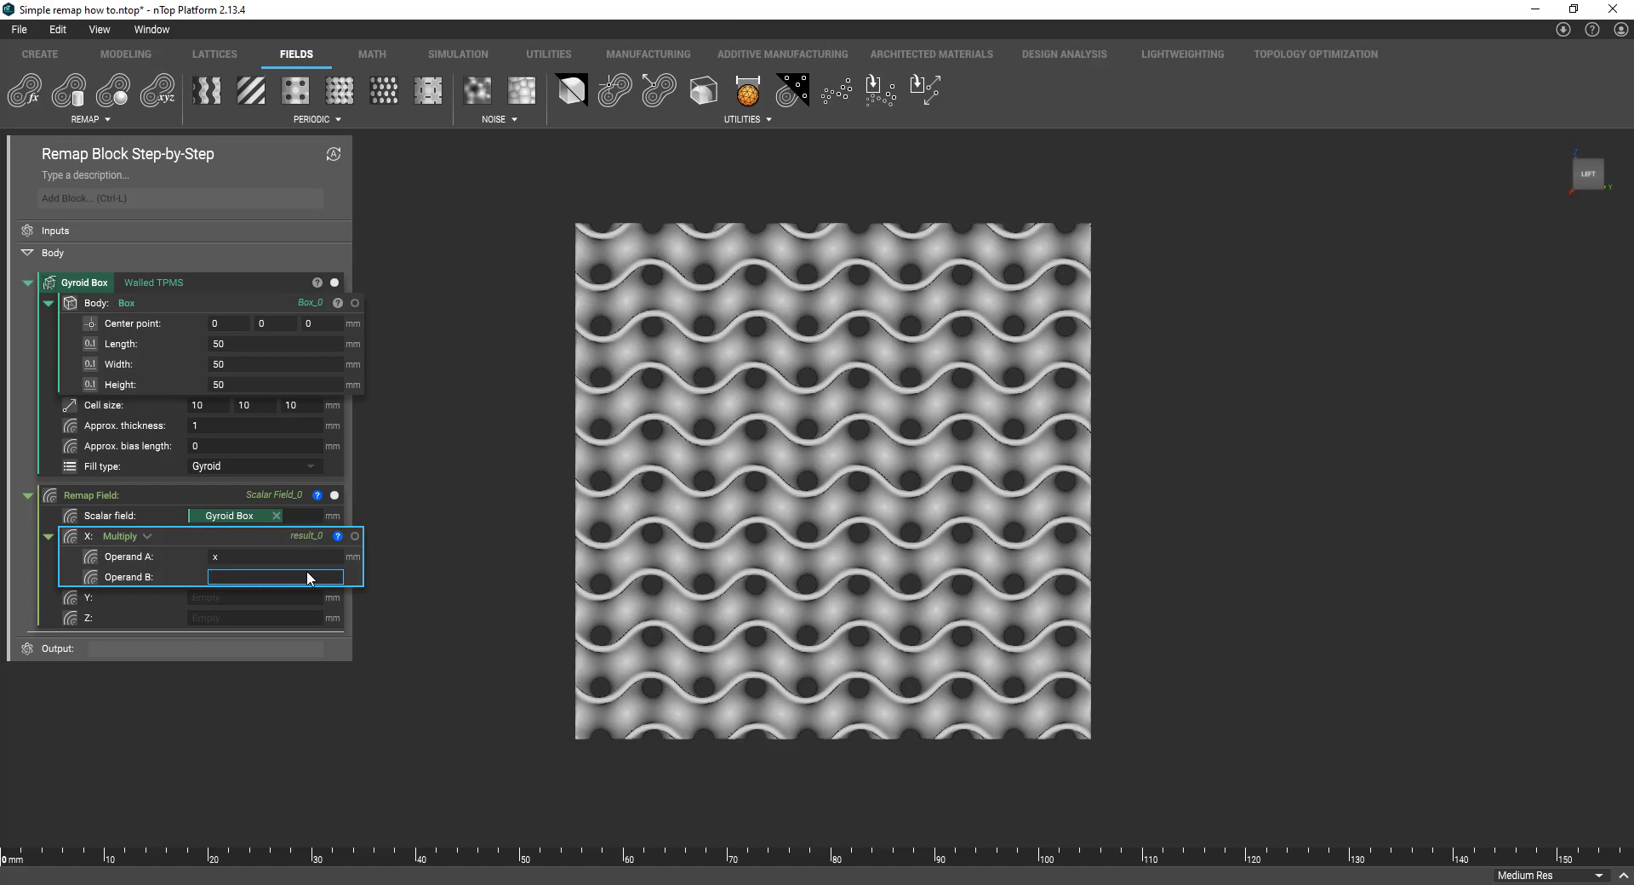
Make the Multiply's Operand B a Ramp block with x as its Scalar field
{"action": "type", "text": "ra"}
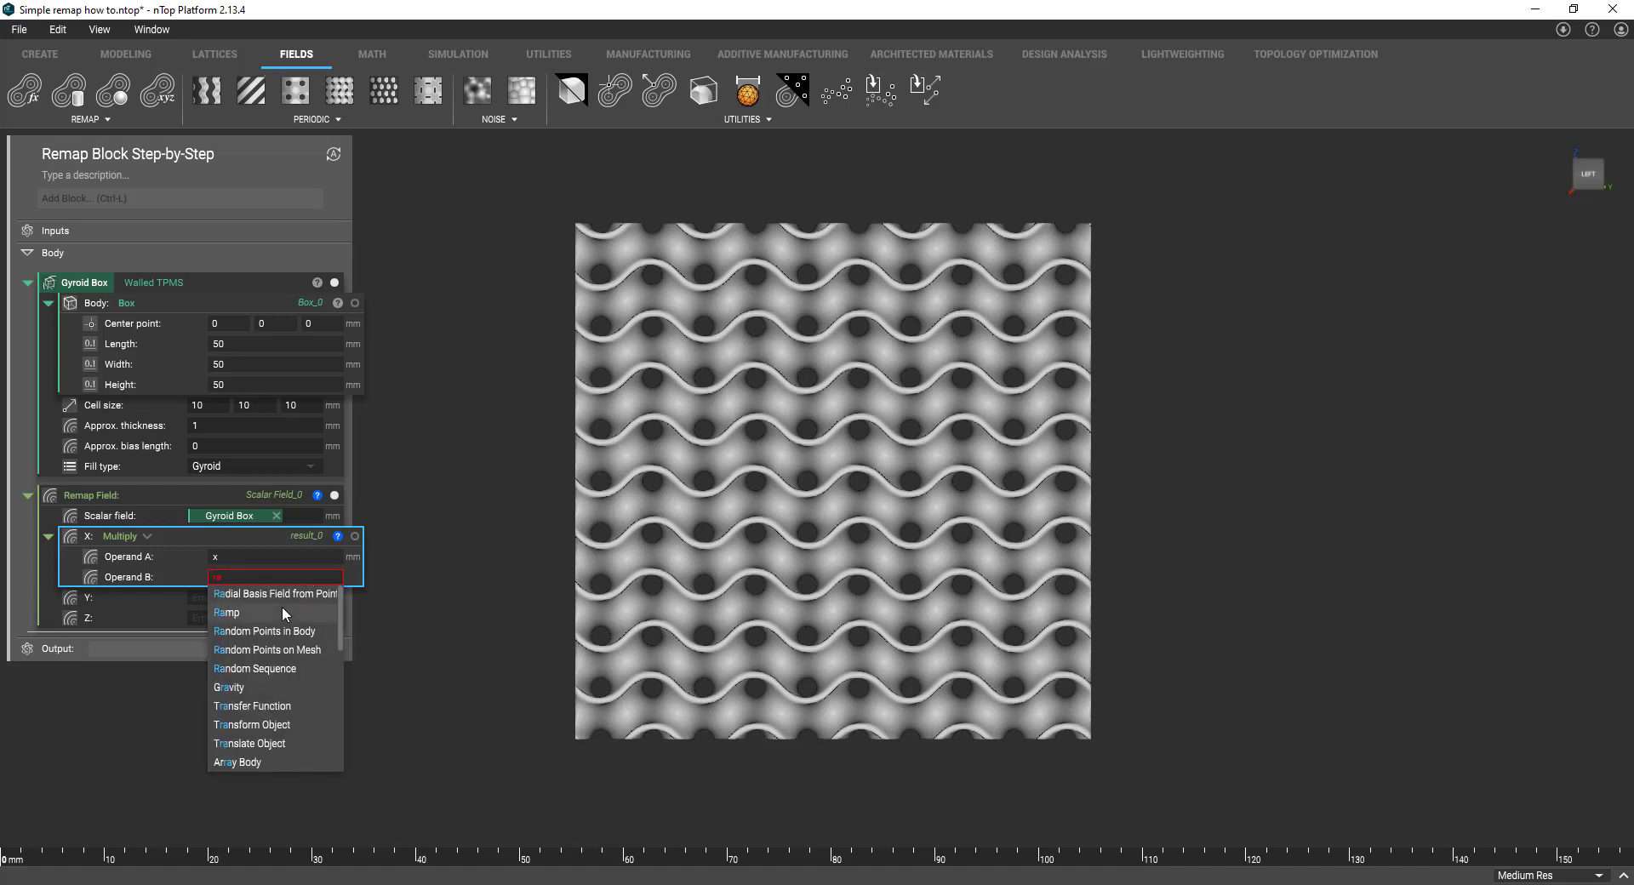
{"action": "left_click", "coordinate": [285, 613]}
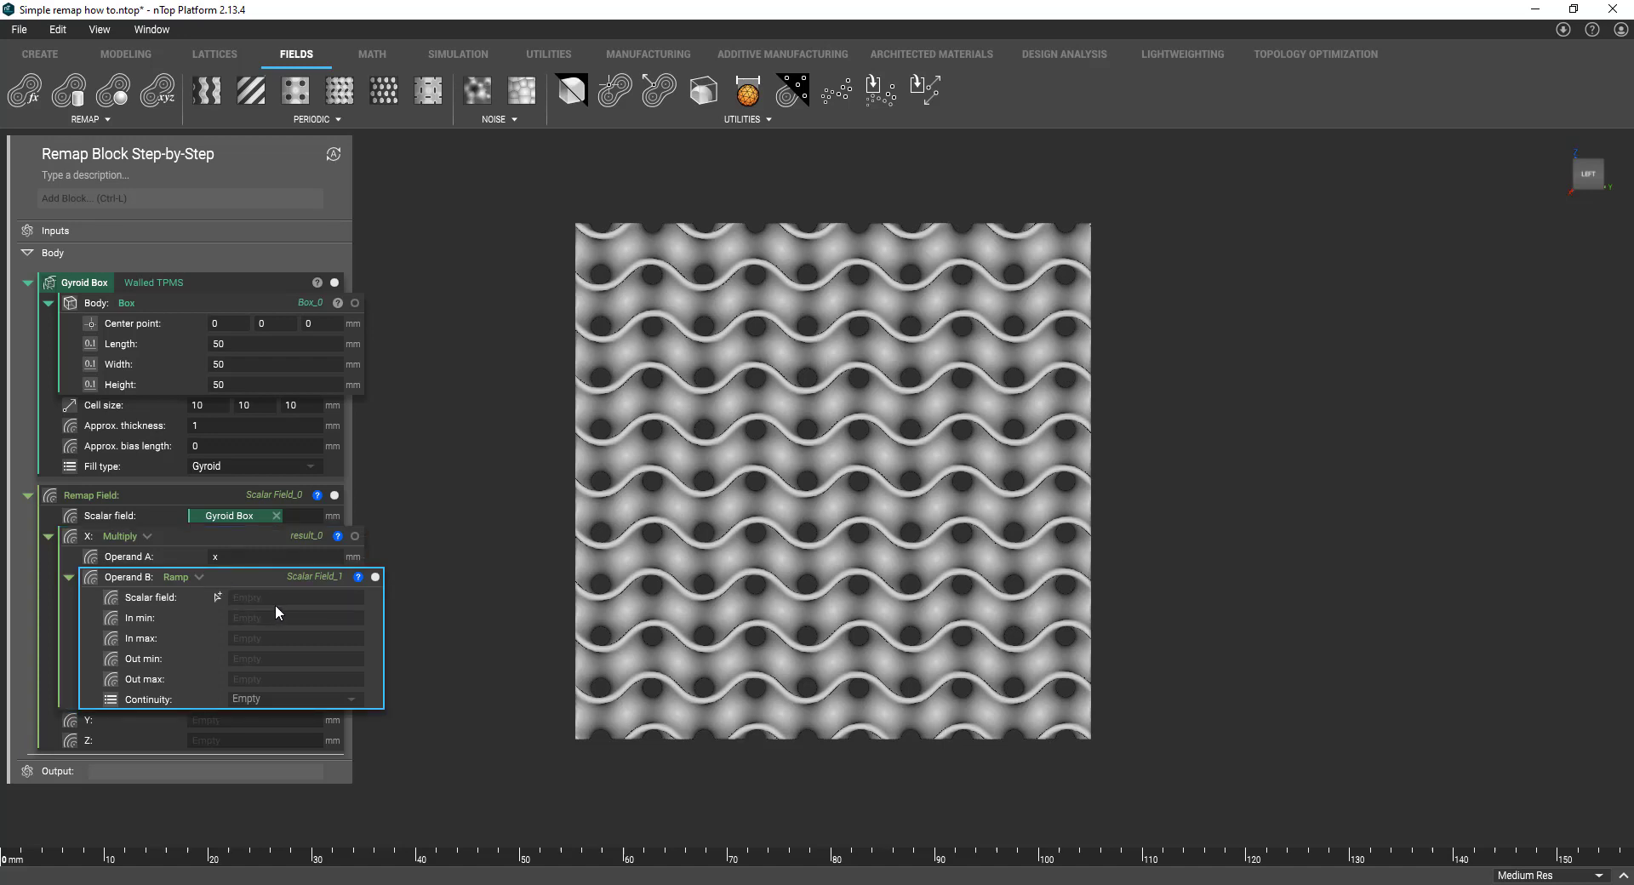
{"action": "left_click", "coordinate": [274, 598]}
{"action": "type", "text": "x"}
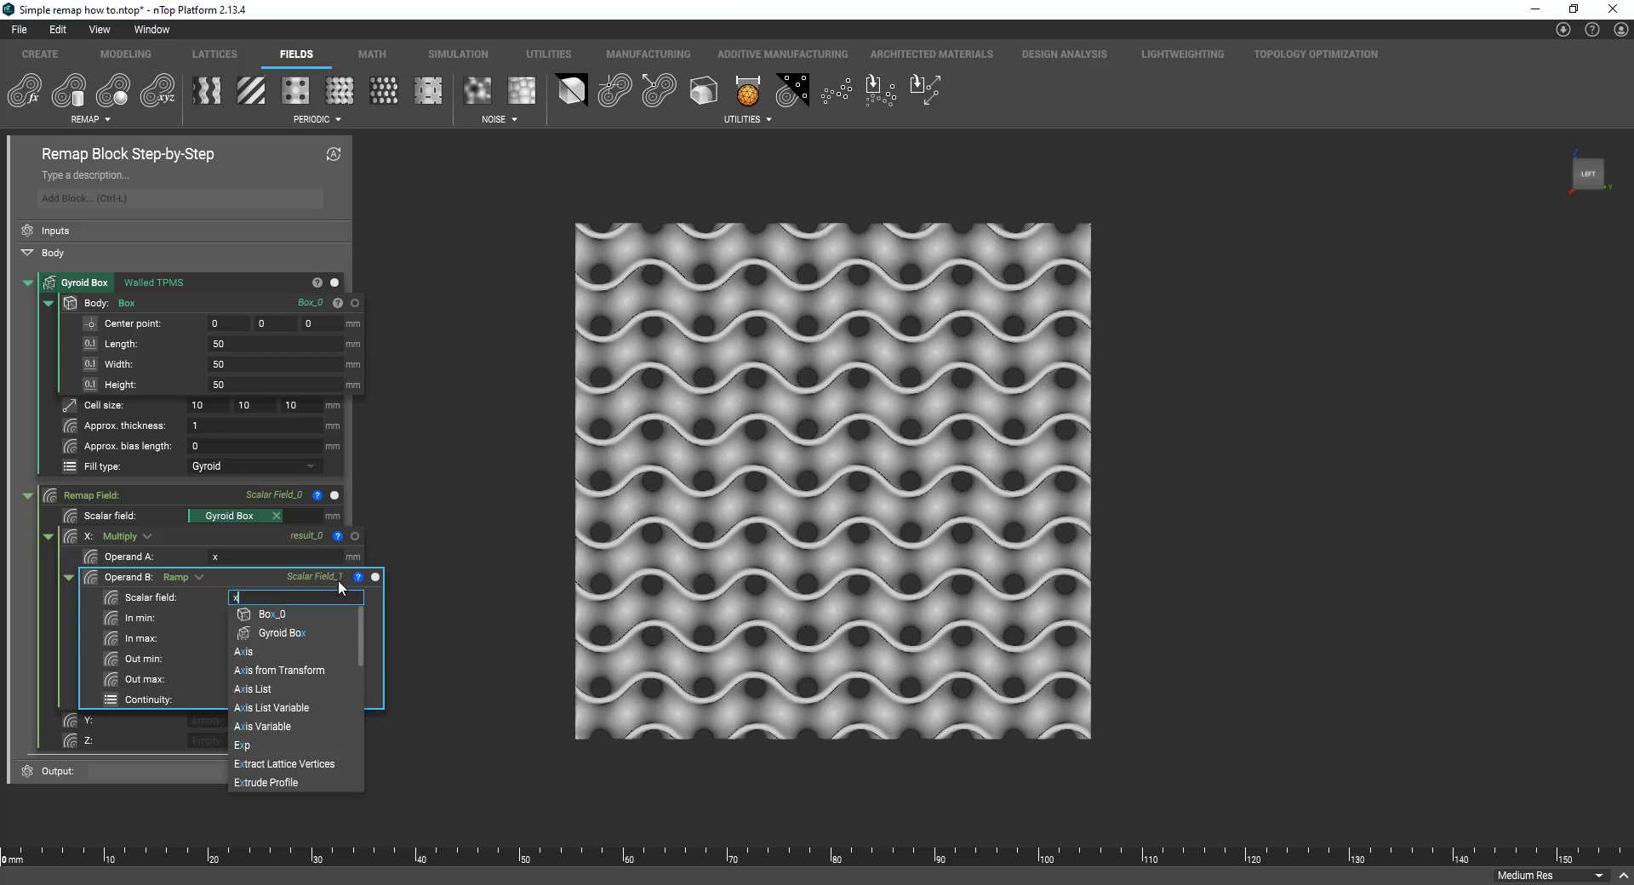
{"action": "left_click", "coordinate": [405, 545]}
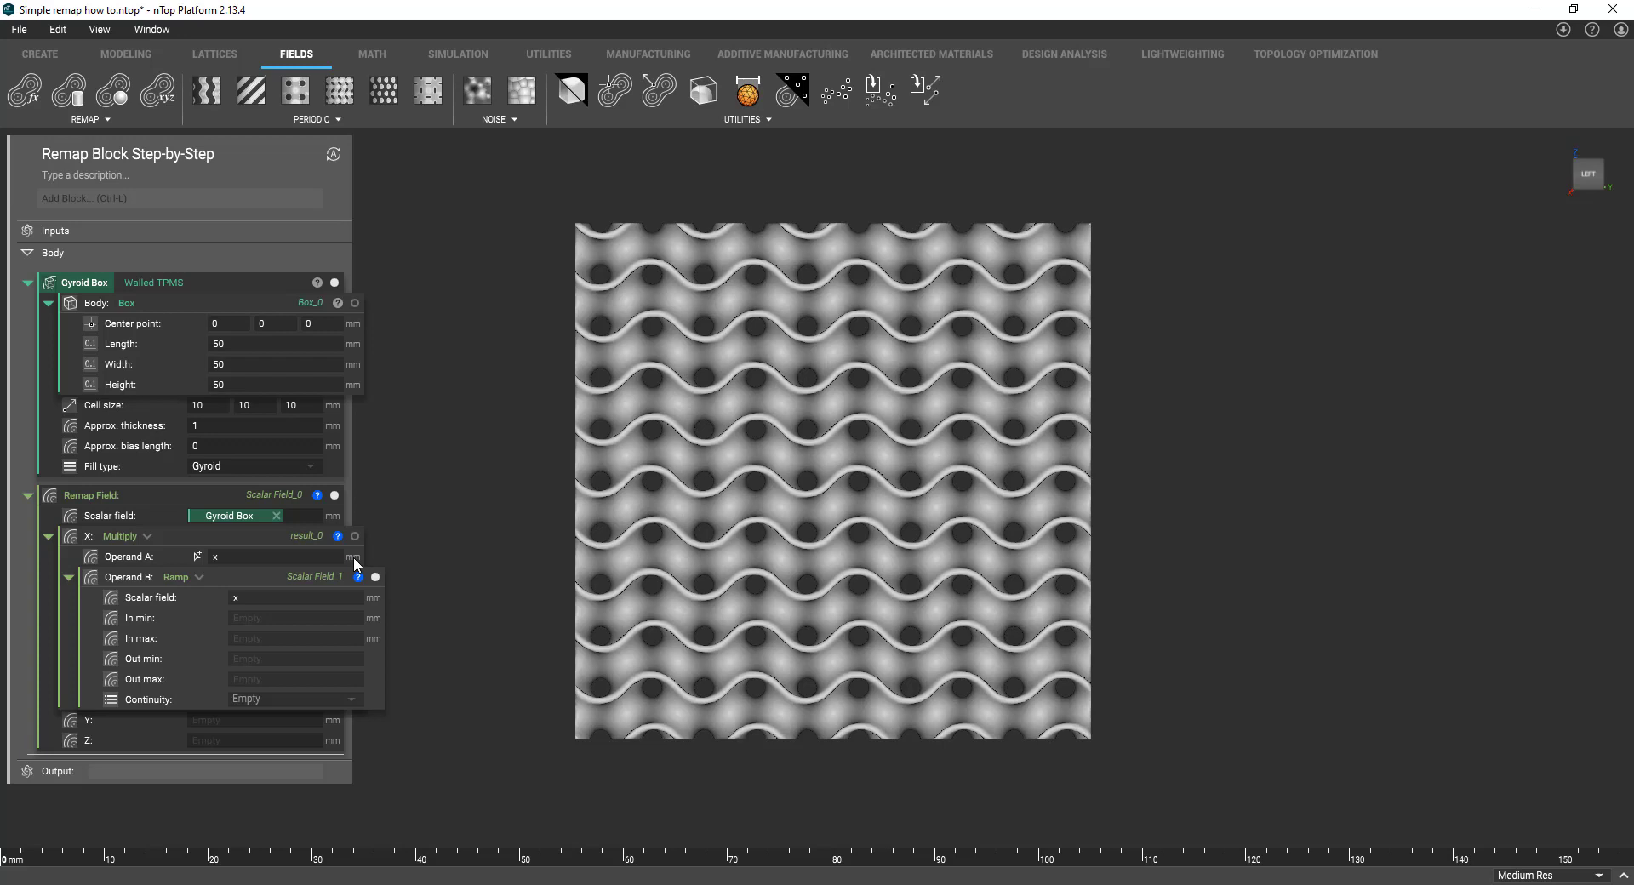
Set the Ramp's In min to 0 and In max to 50
{"action": "left_click", "coordinate": [320, 619]}
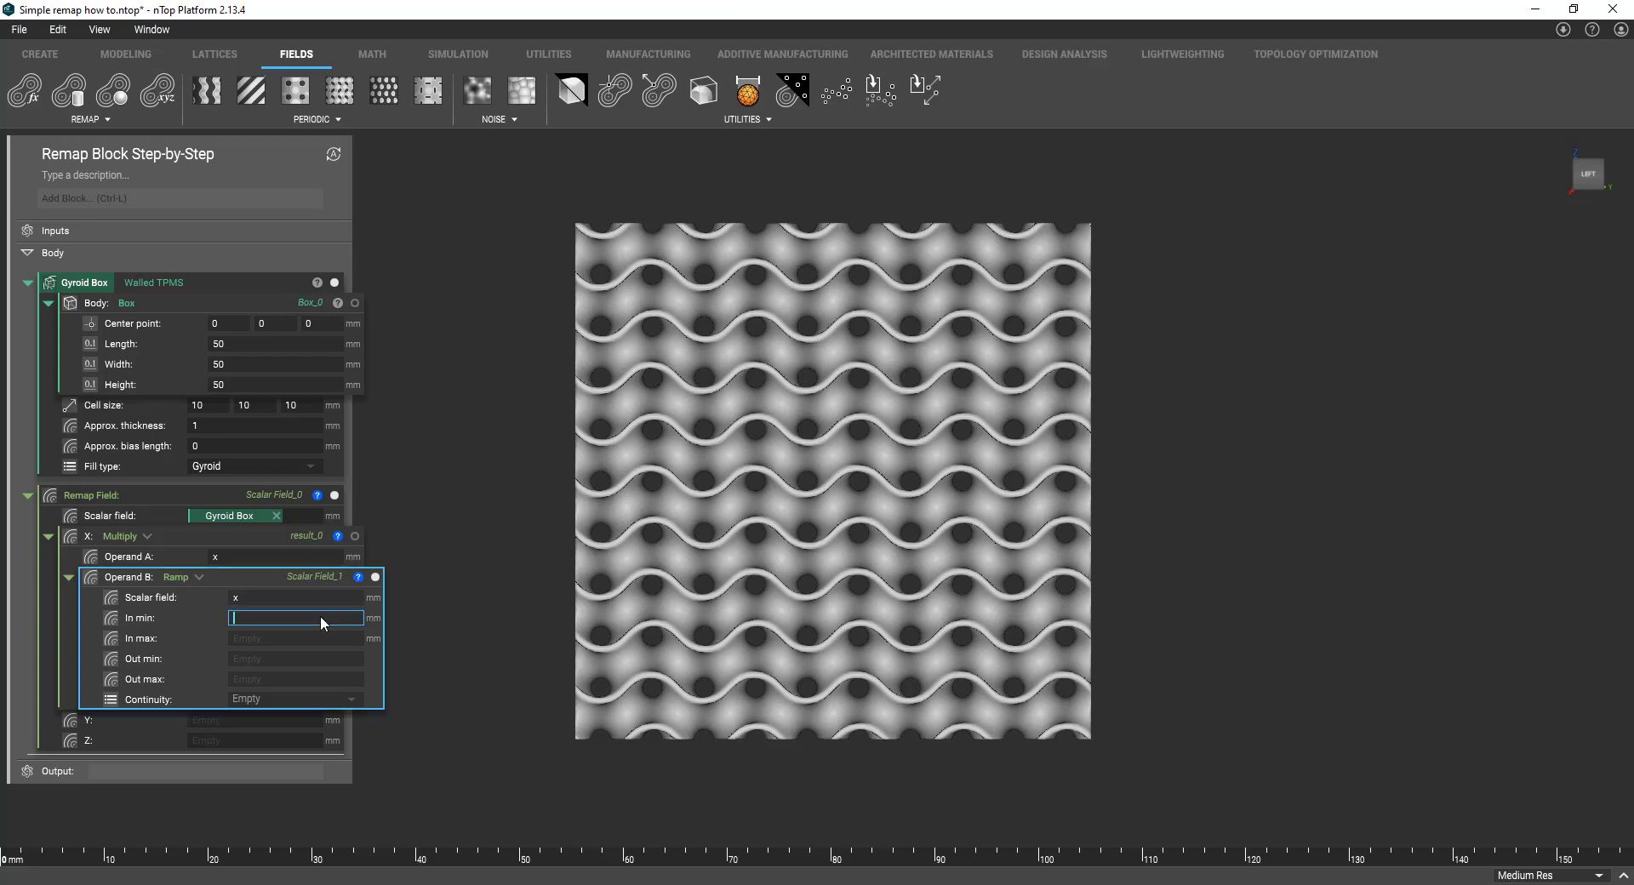
{"action": "type", "text": "0"}
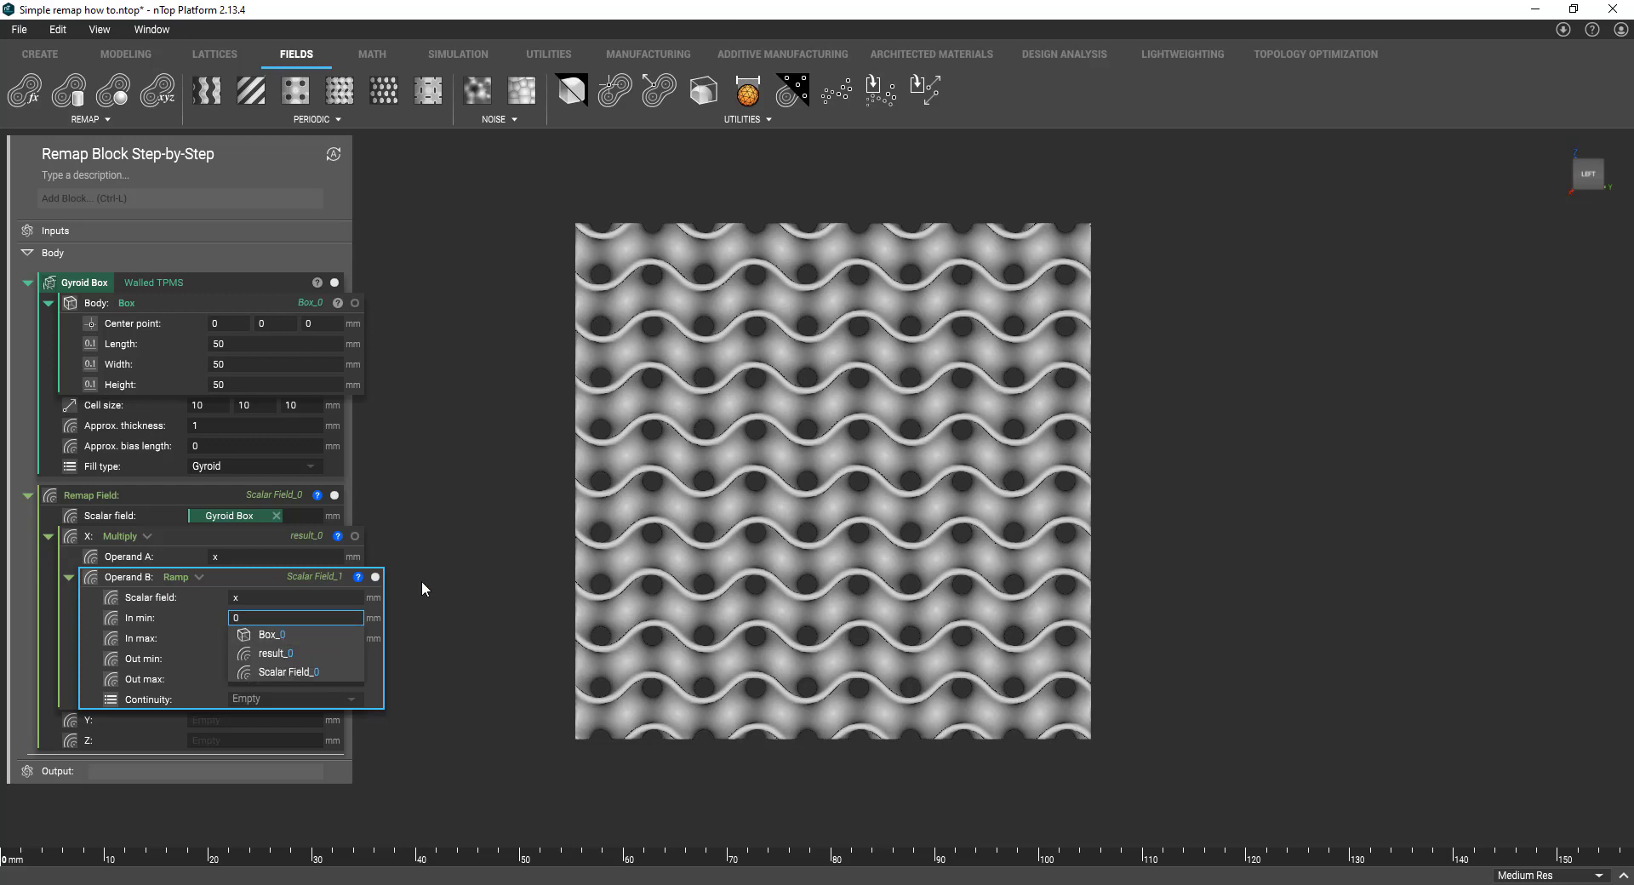
{"action": "key", "text": "Return"}
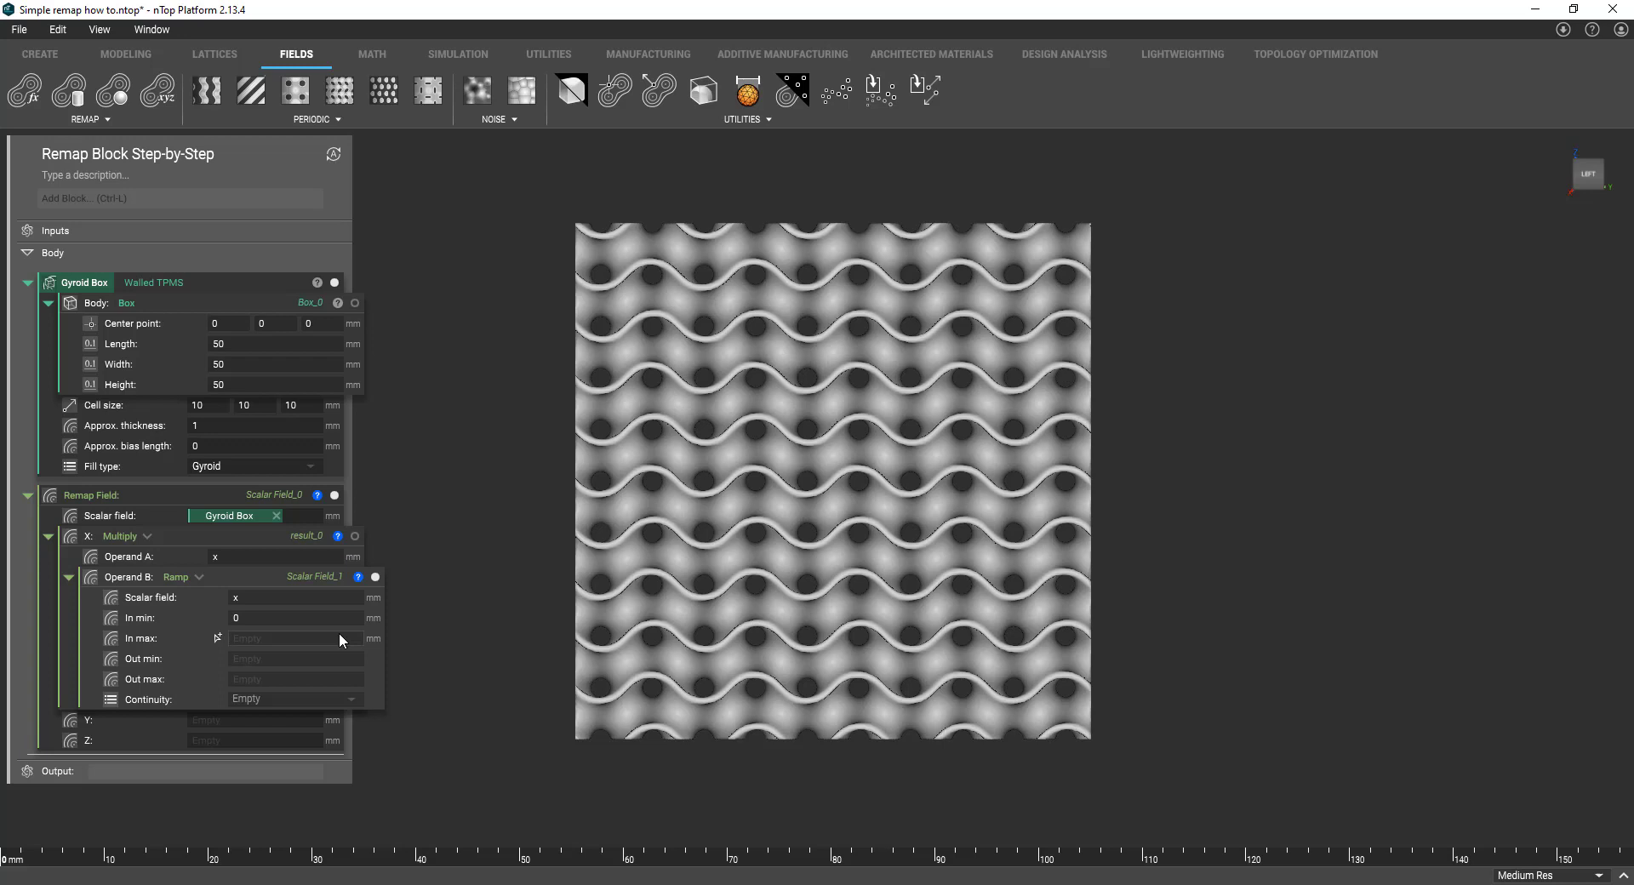
{"action": "left_click", "coordinate": [338, 637]}
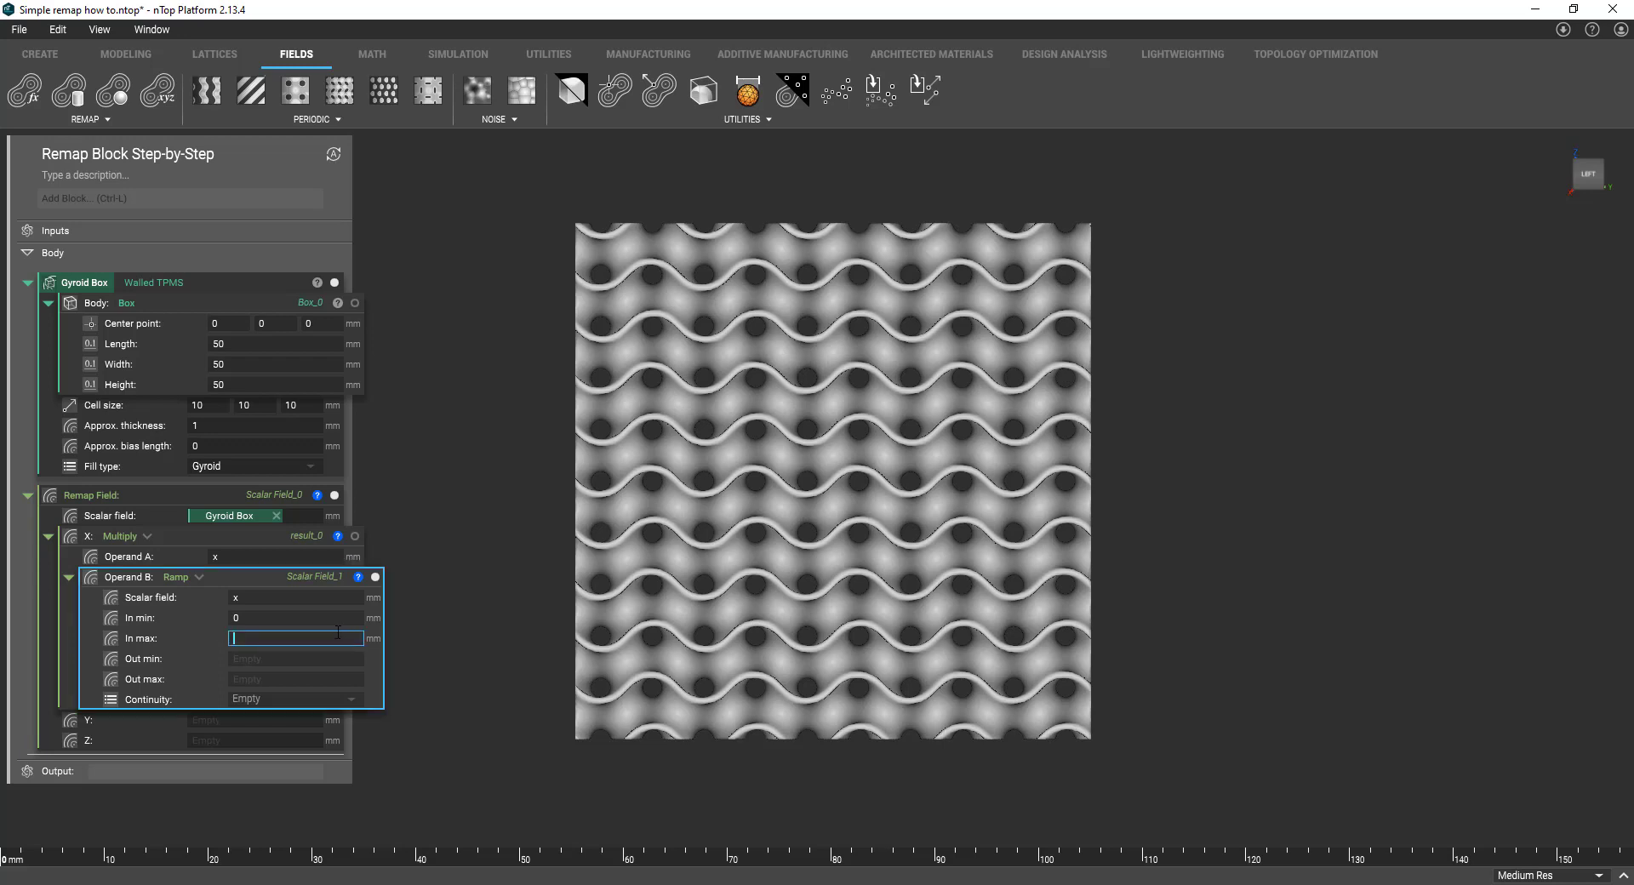
{"action": "type", "text": "50"}
{"action": "key", "text": "Return"}
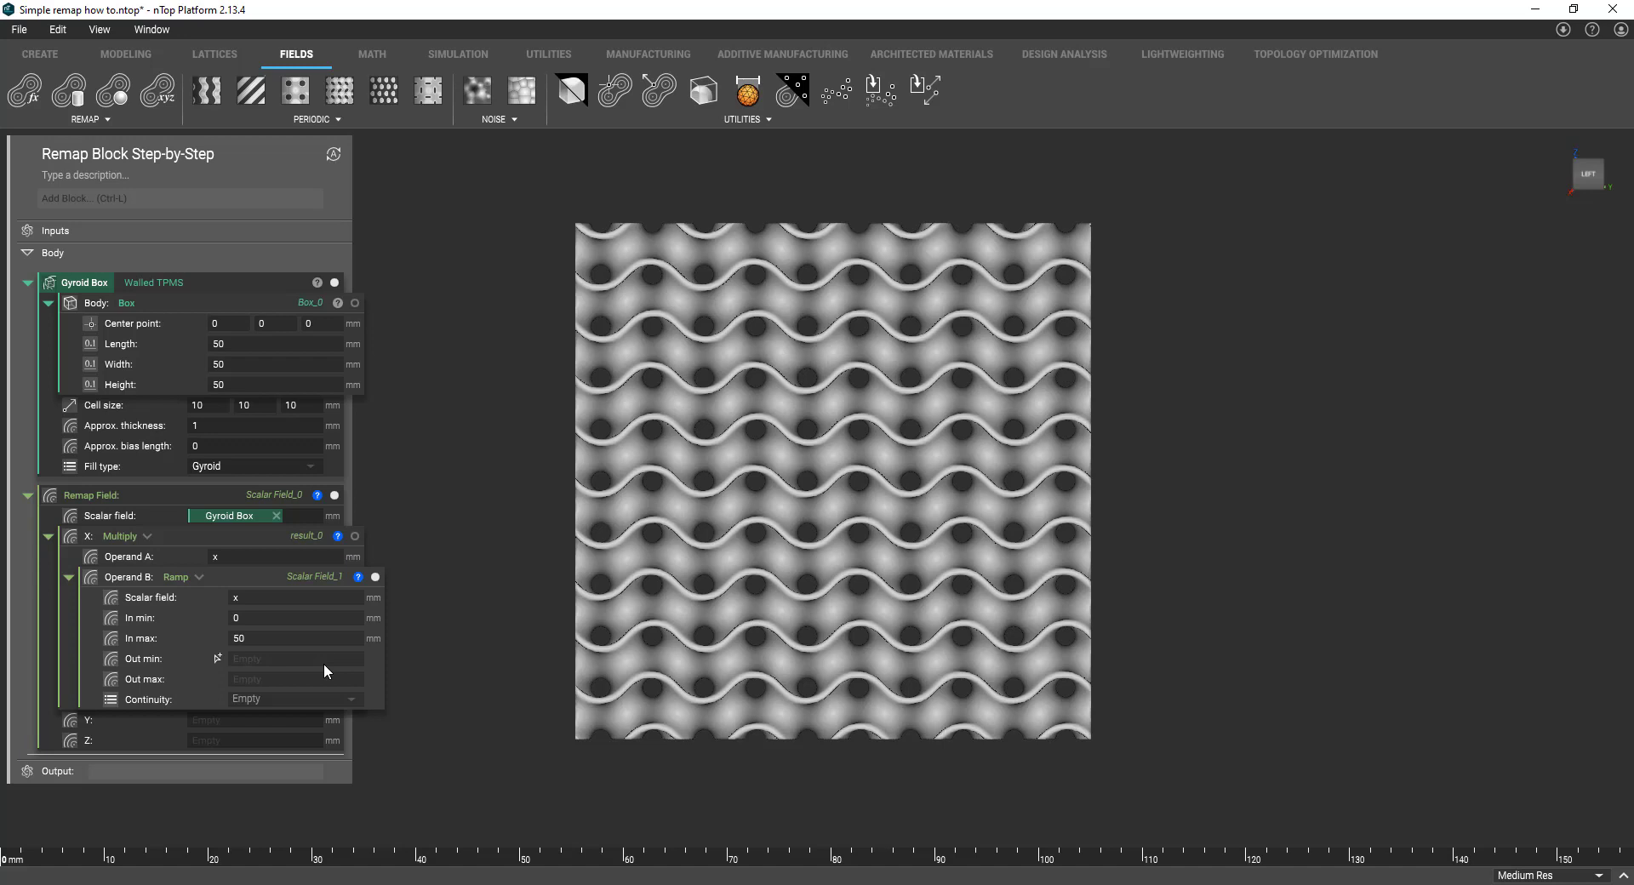
Set the Ramp's Out min and Out max both to .15, keeping Geometric (C0) continuity
{"action": "left_click", "coordinate": [324, 664]}
{"action": "type", "text": ".15"}
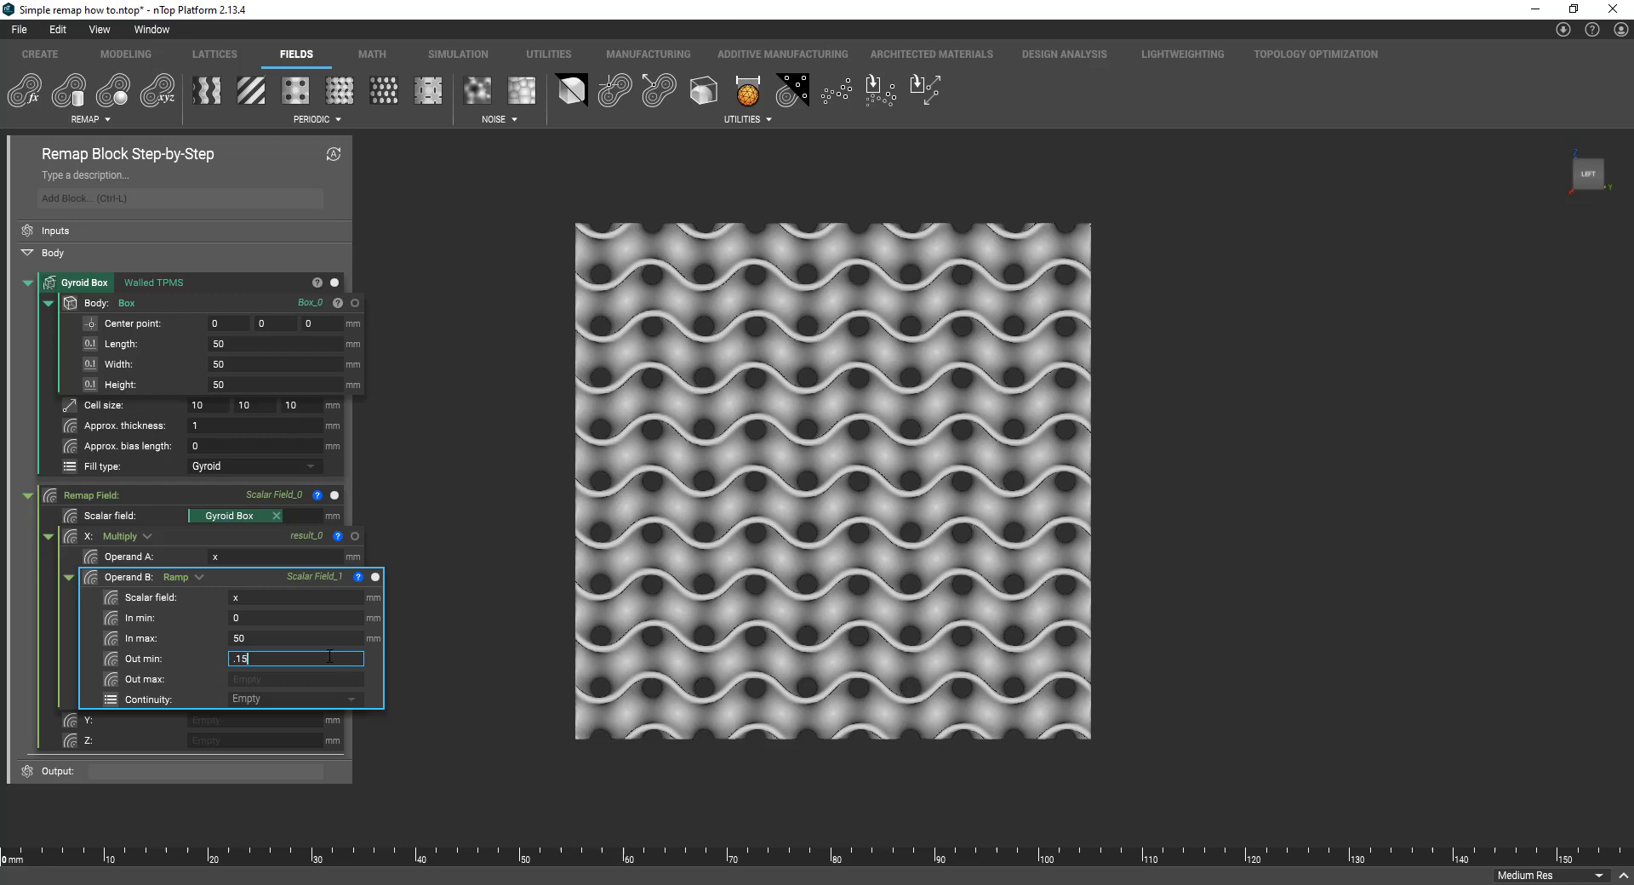
{"action": "key", "text": "Tab"}
{"action": "type", "text": ".15"}
{"action": "key", "text": "Return"}
{"action": "left_click", "coordinate": [283, 700]}
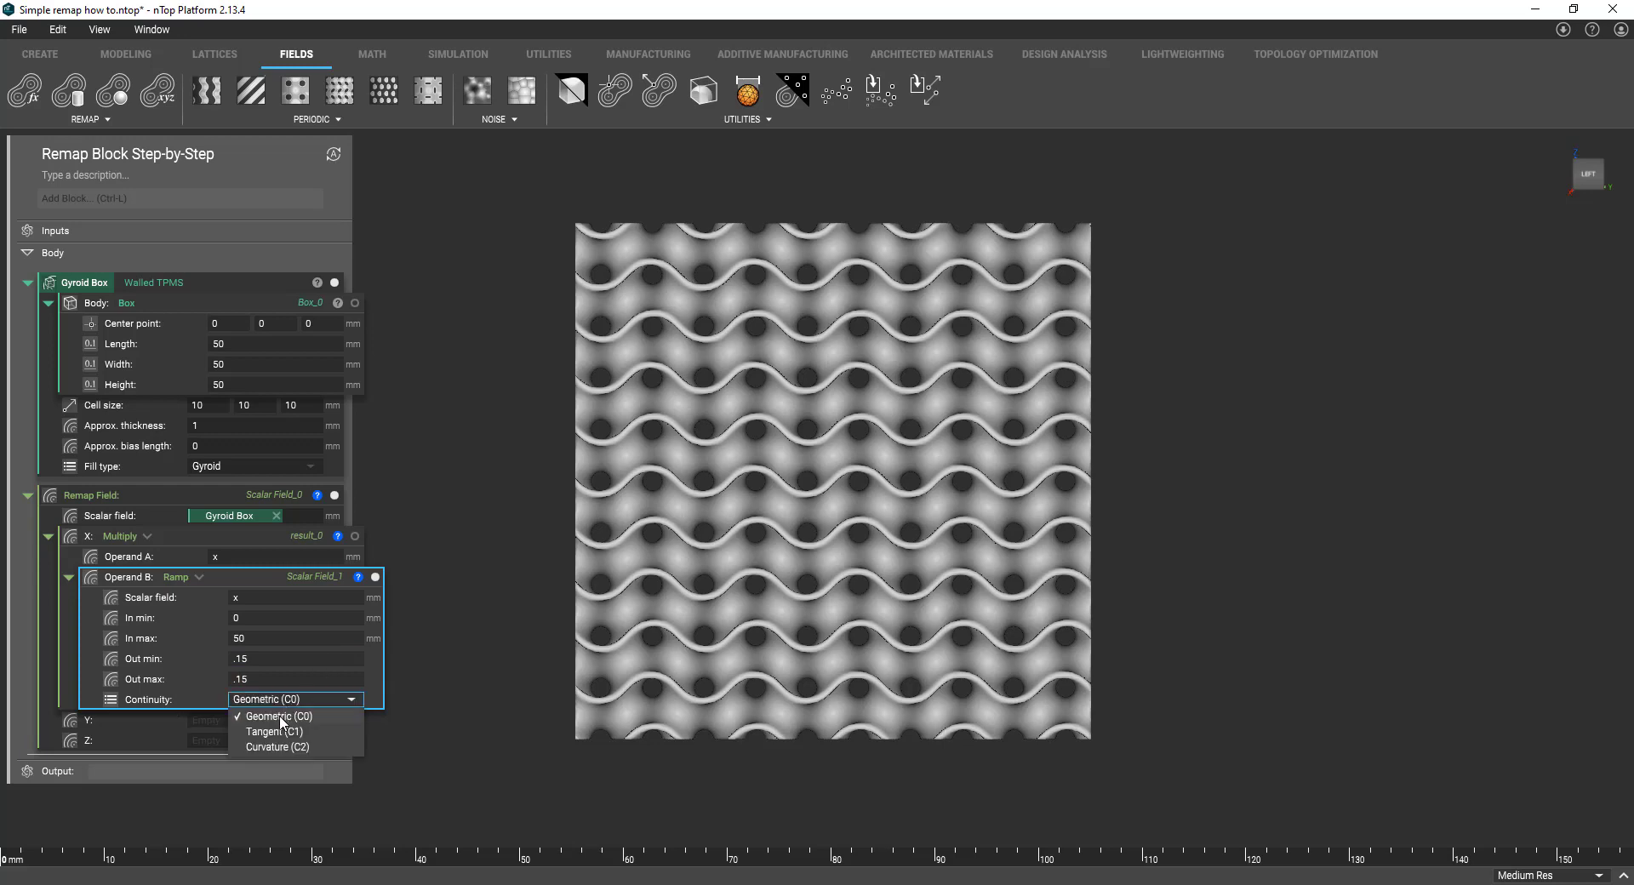
Finish the Remap Field inputs with y for Y and z for Z
{"action": "left_click", "coordinate": [280, 718]}
{"action": "left_click", "coordinate": [270, 721]}
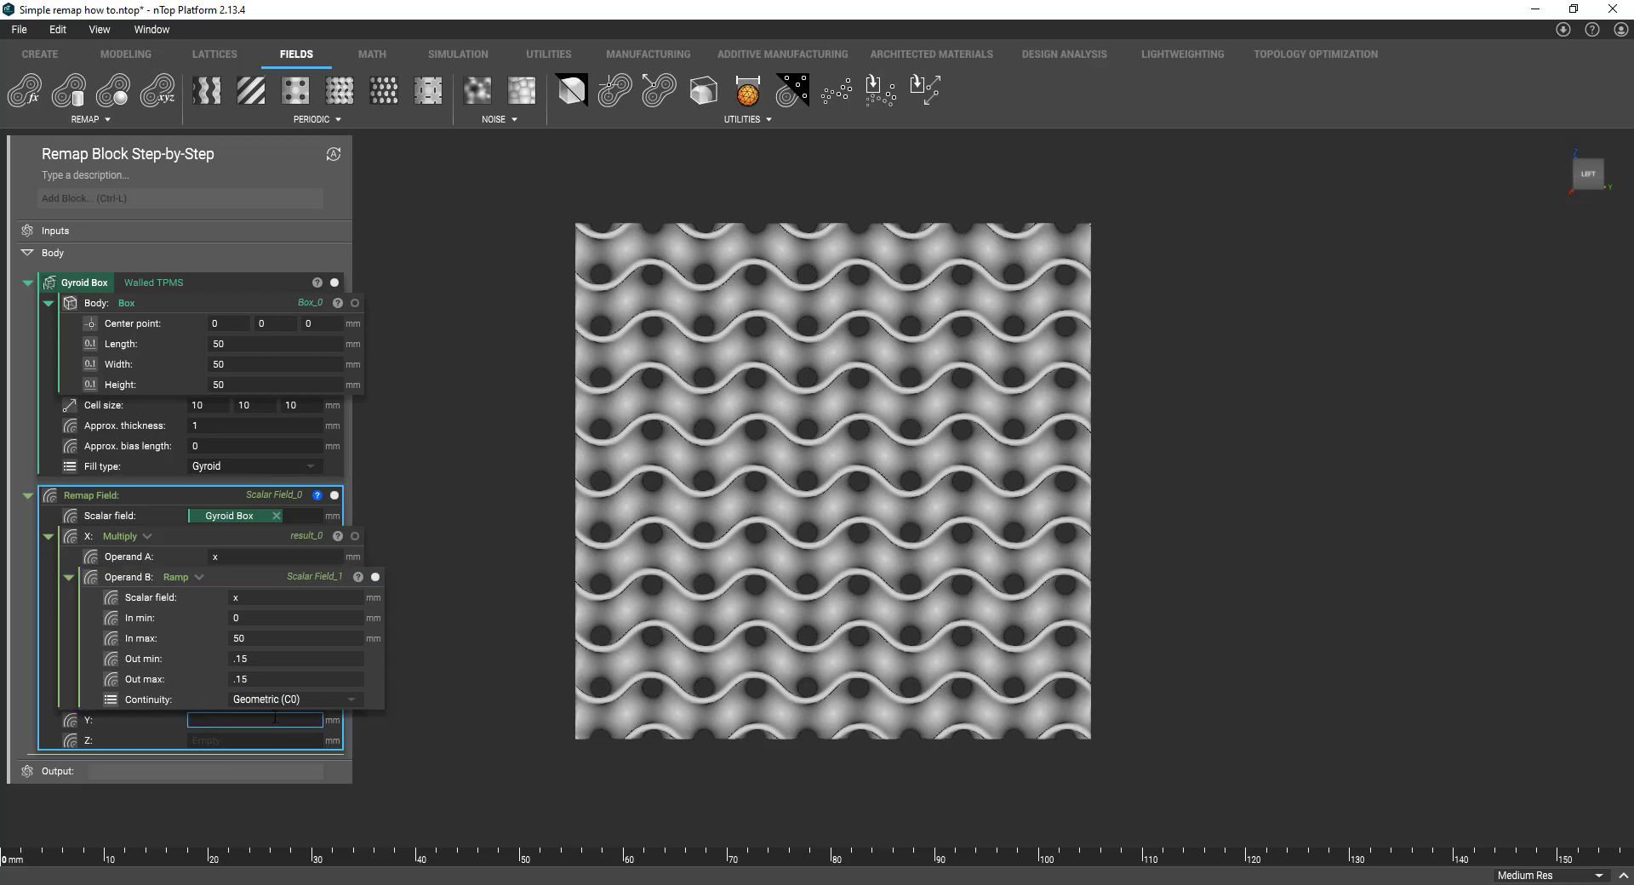
{"action": "type", "text": "y"}
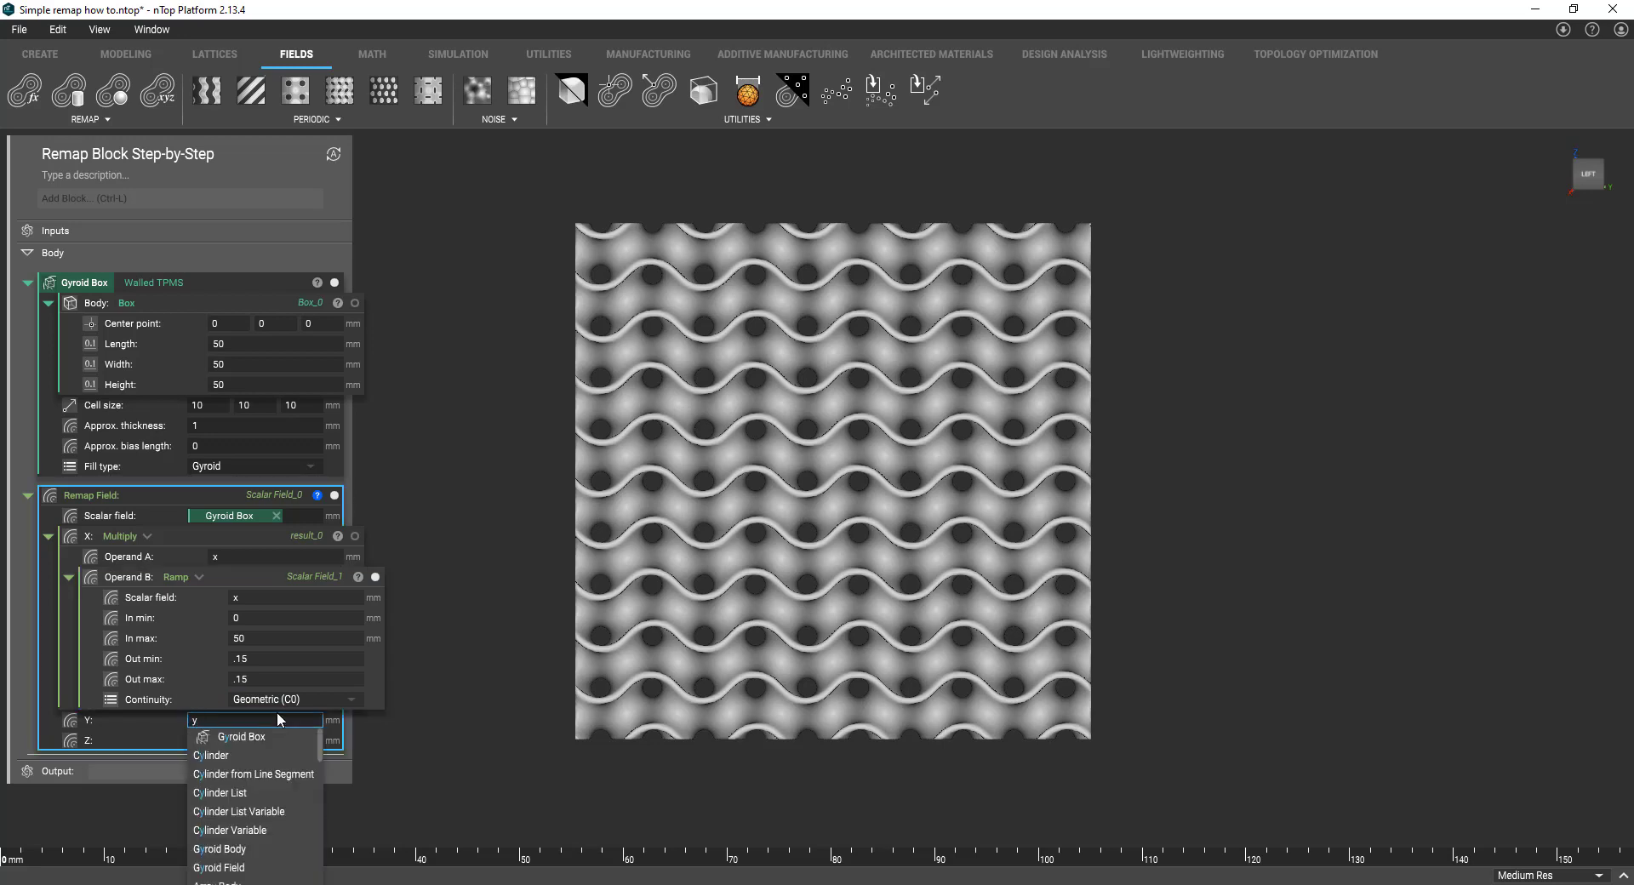
{"action": "key", "text": "Tab"}
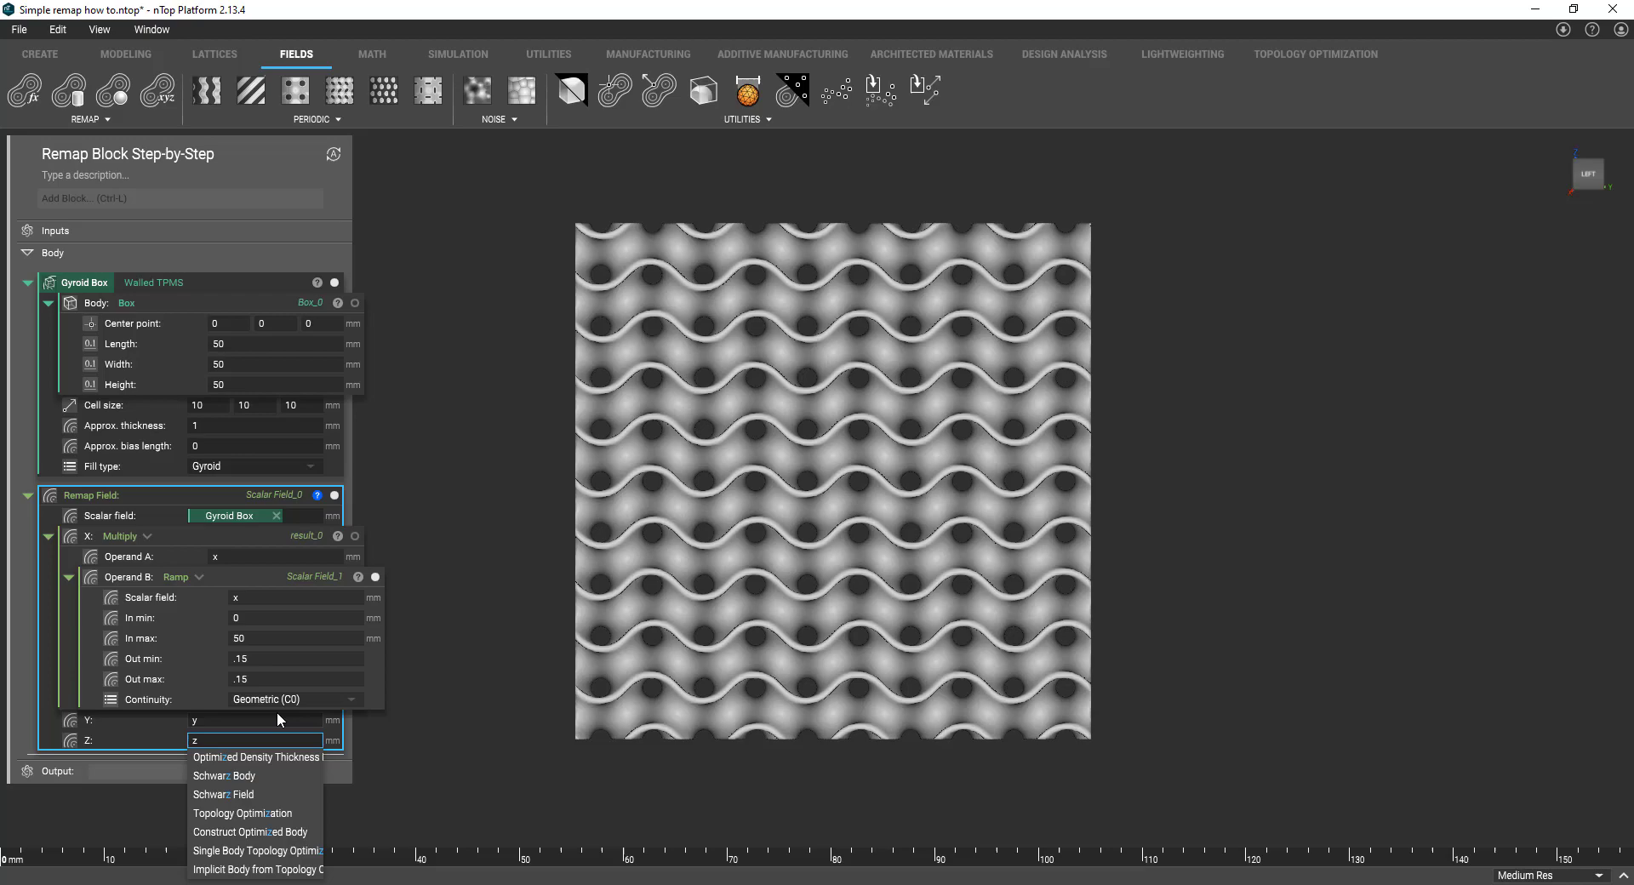
{"action": "key", "text": "Return"}
{"action": "left_click", "coordinate": [745, 774]}
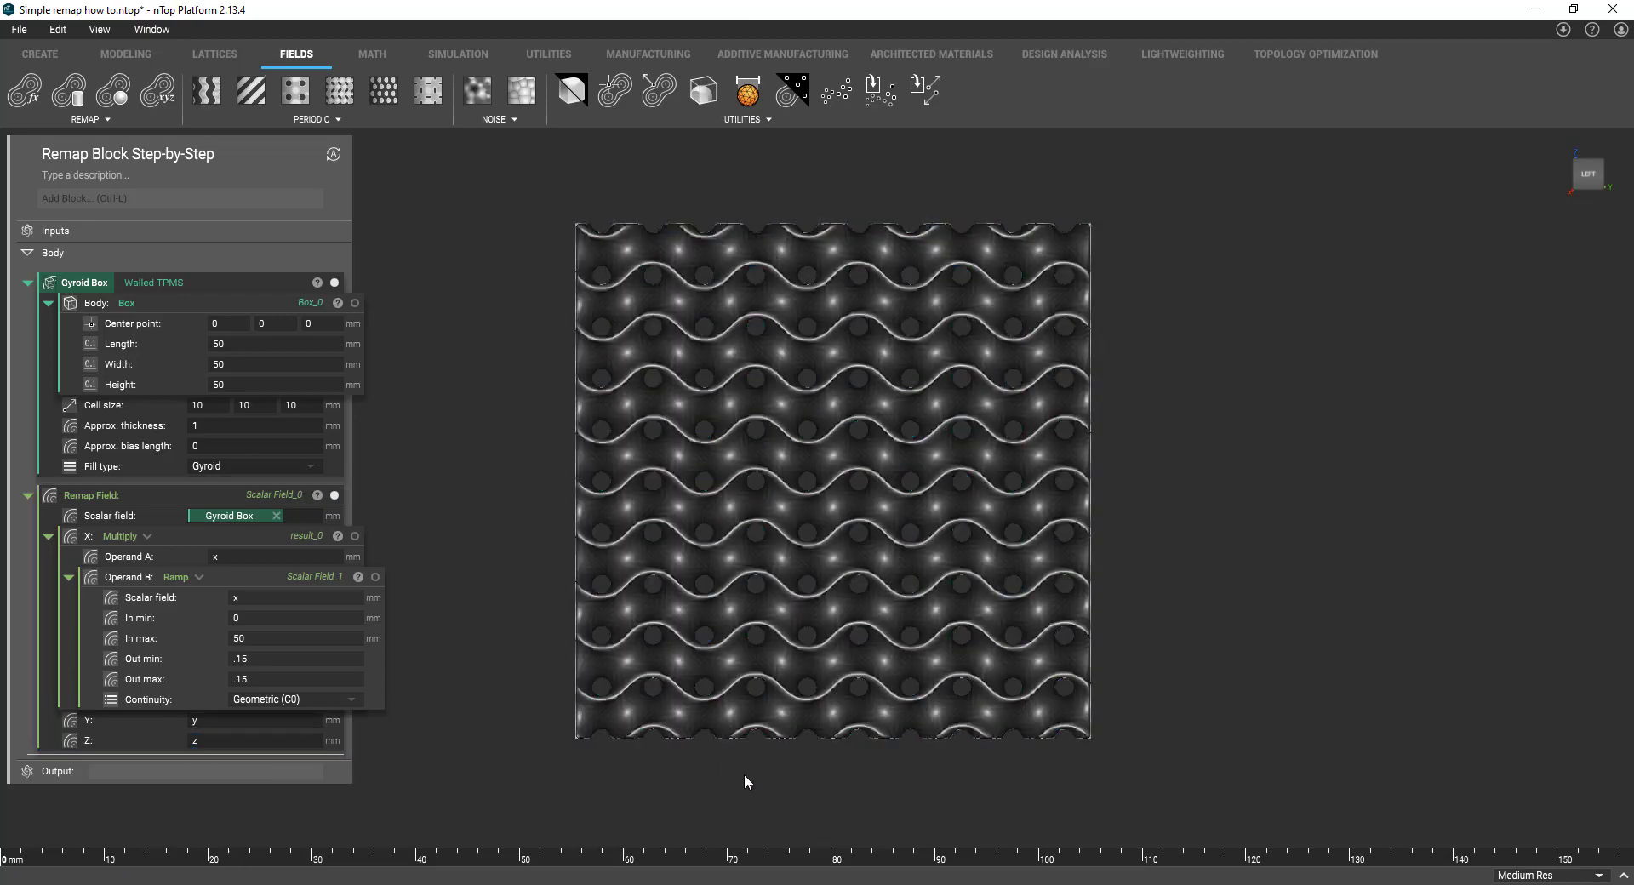
Inspect the stretched gyroid strip from the BACK view, zoomed out to its full ~330 mm length
{"action": "right_click_drag", "start_coordinate": [735, 778], "coordinate": [1045, 750]}
{"action": "scroll", "coordinate": [1107, 744], "scroll_direction": "down", "scroll_amount": 3}
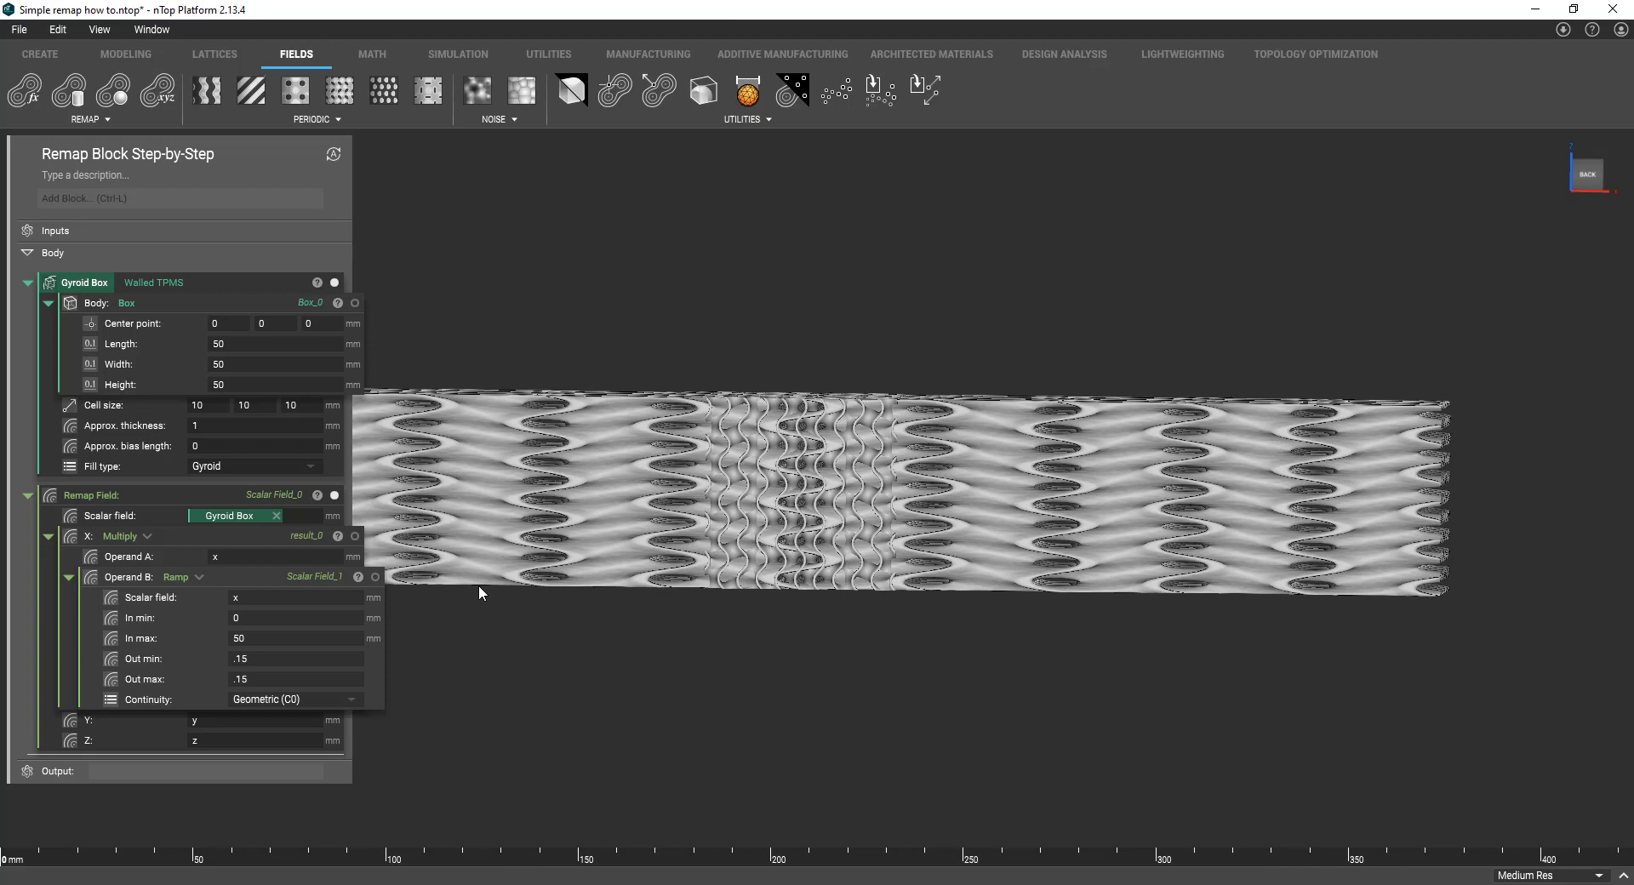
{"action": "left_click", "coordinate": [232, 494]}
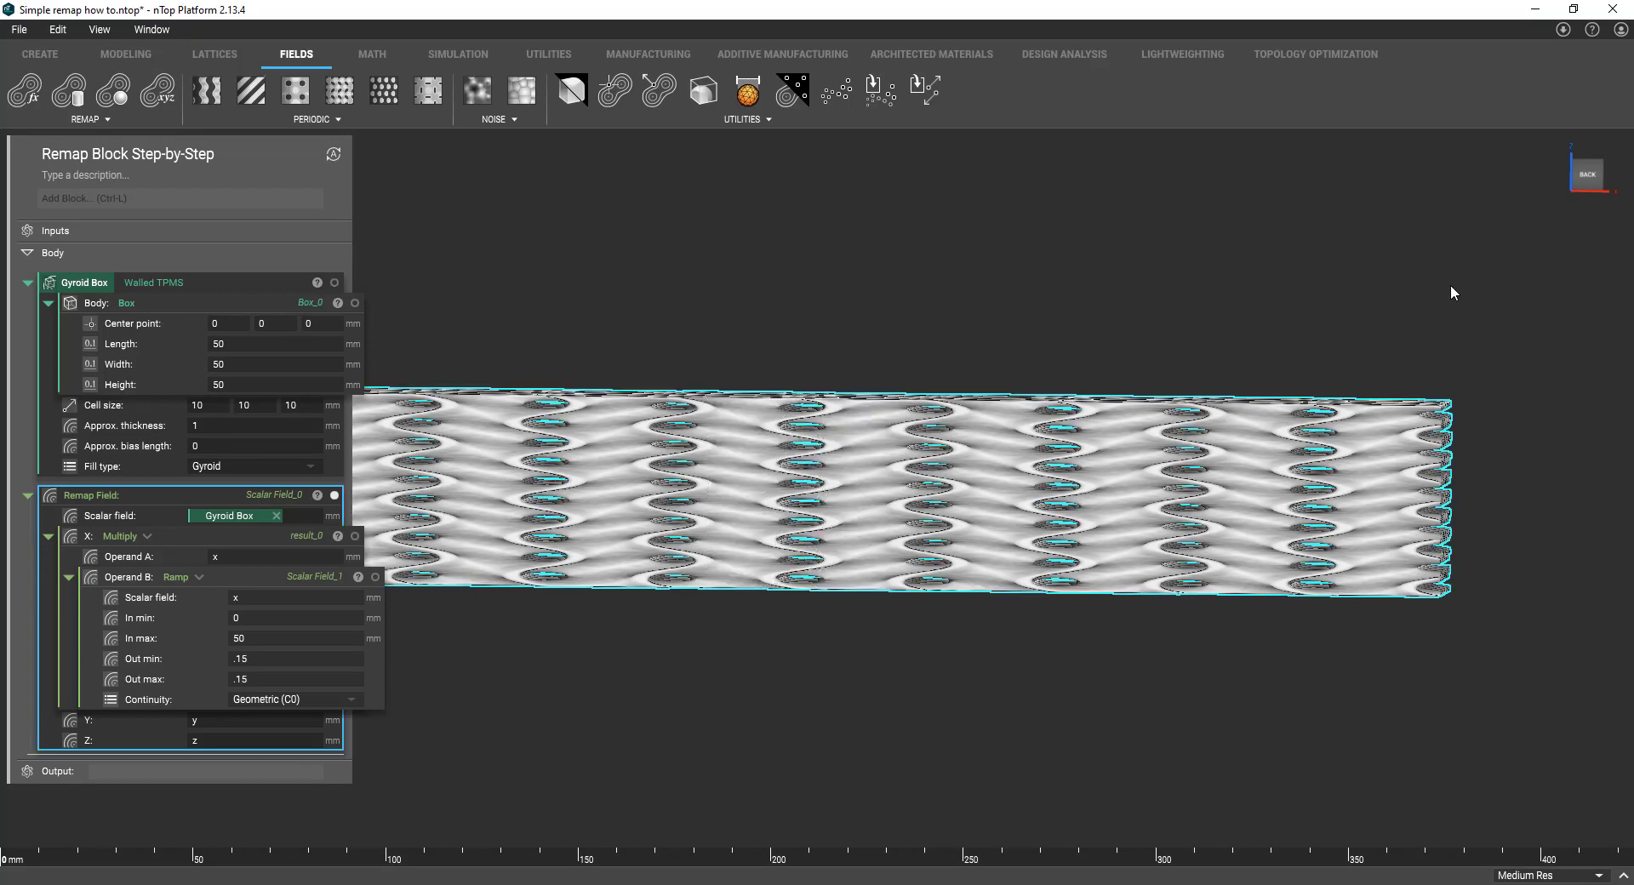
{"action": "left_click", "coordinate": [1588, 174]}
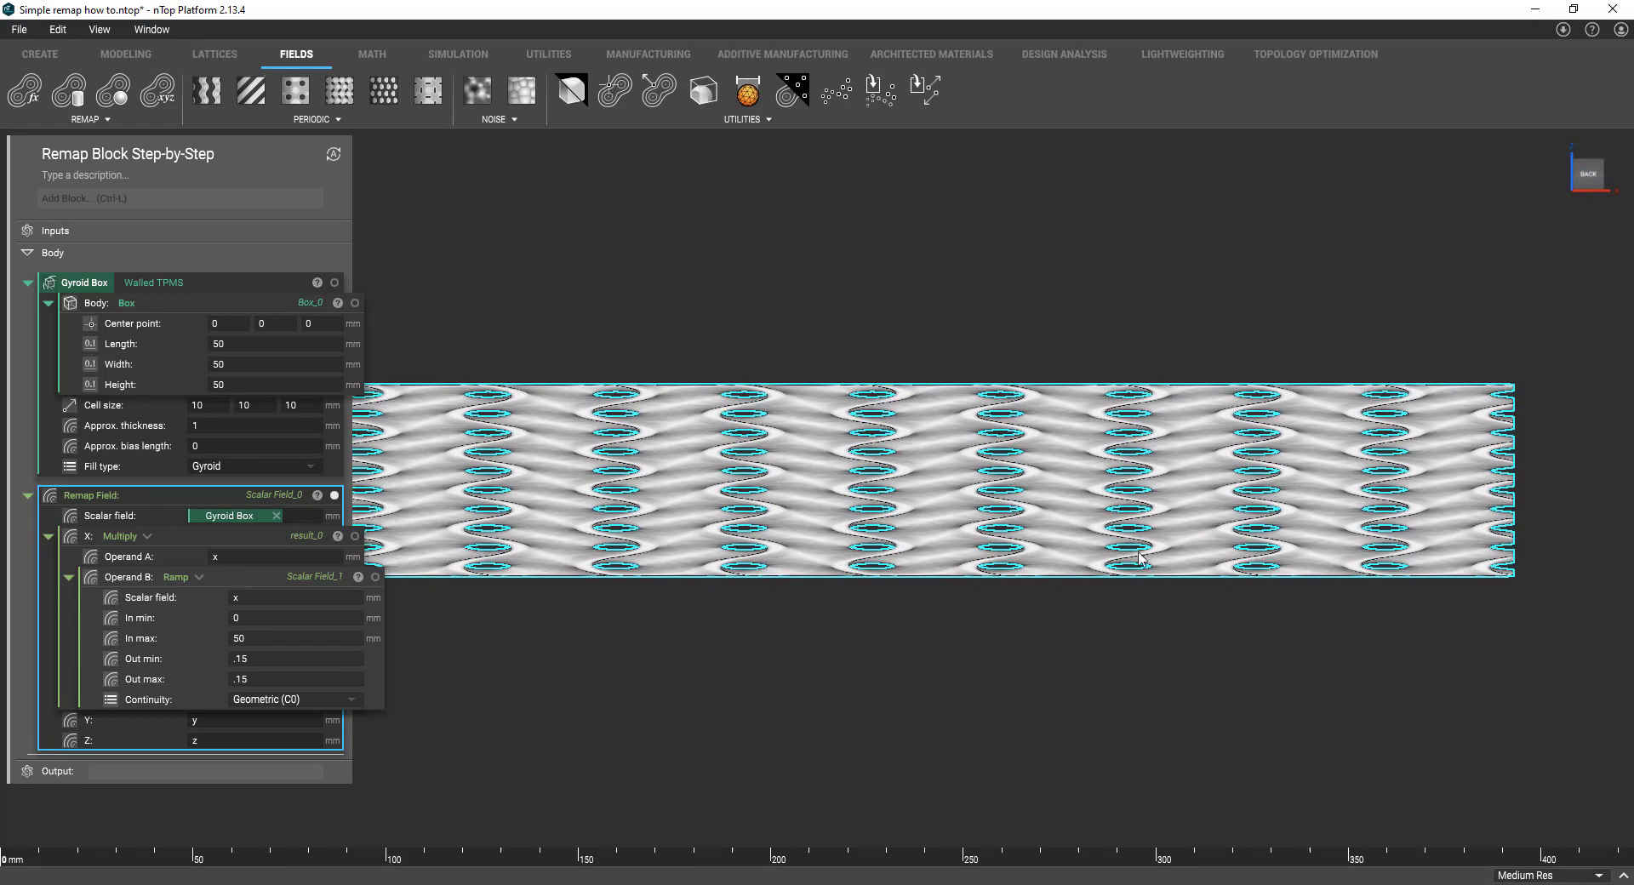
{"action": "scroll", "coordinate": [1141, 557], "scroll_direction": "down", "scroll_amount": 2}
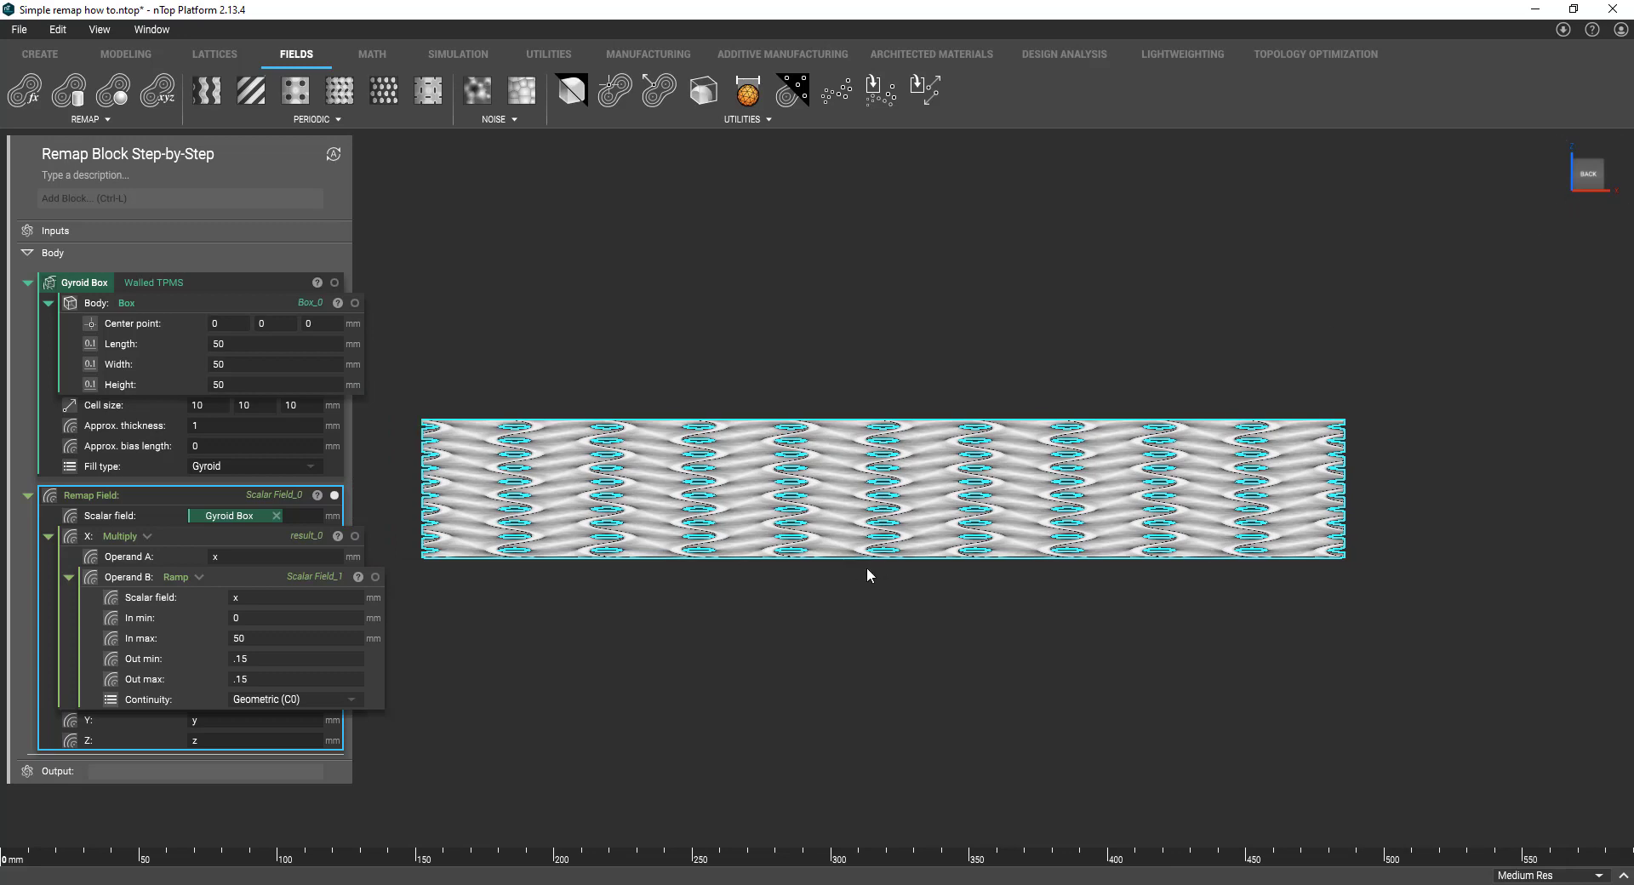
{"action": "left_click", "coordinate": [861, 607]}
{"action": "scroll", "coordinate": [843, 583], "scroll_direction": "up", "scroll_amount": 2}
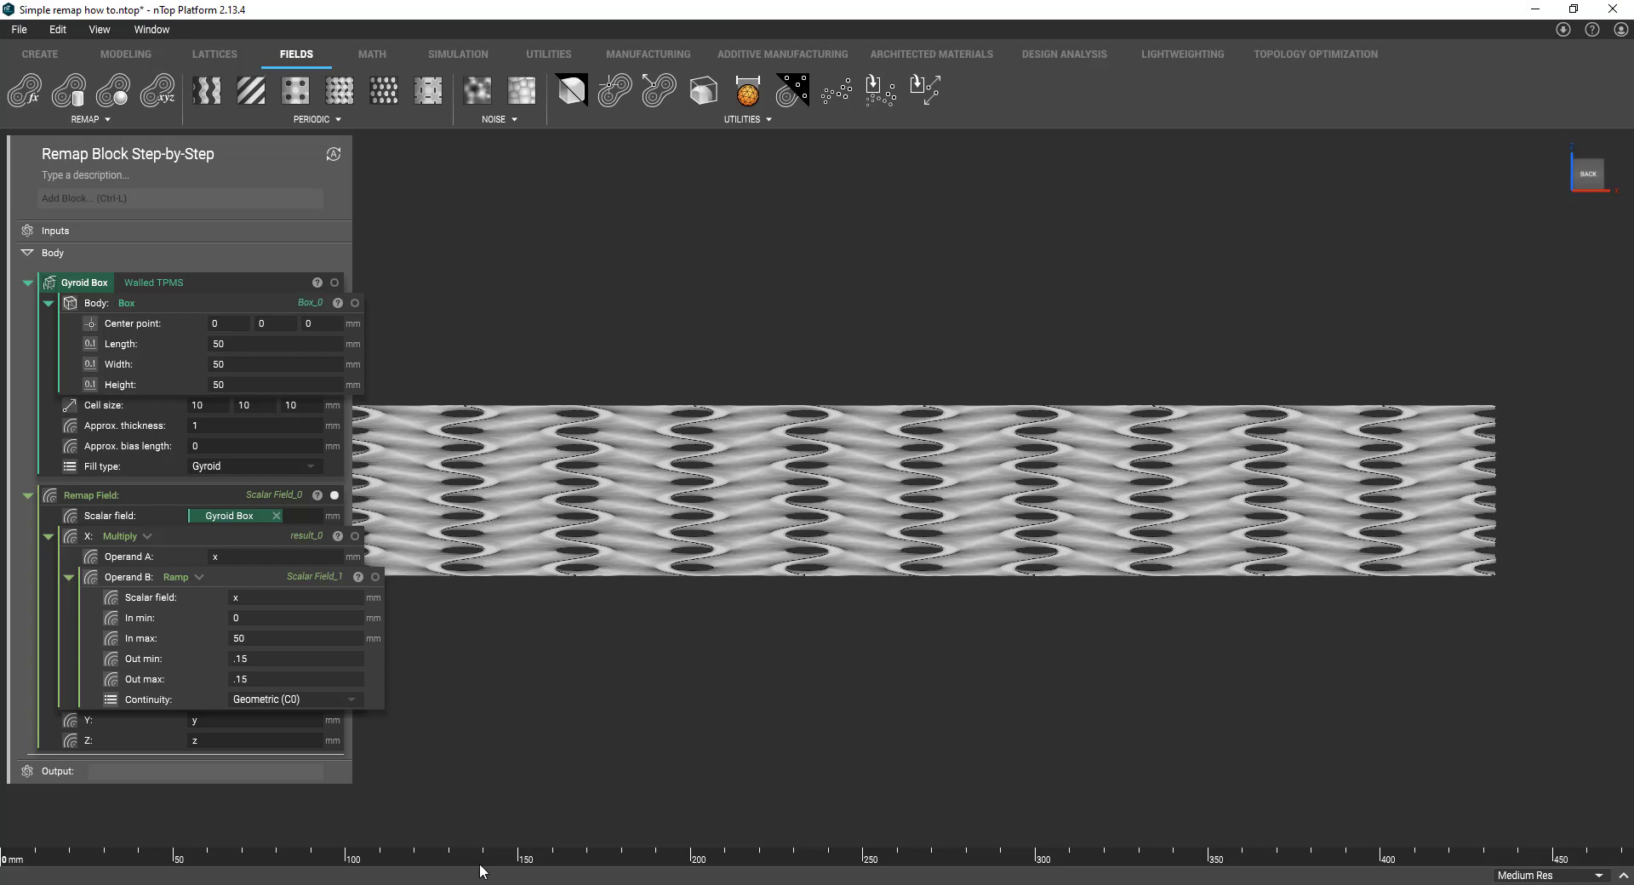
{"action": "scroll", "coordinate": [911, 640], "scroll_direction": "down", "scroll_amount": 2}
Raise the ramp's Out max to .25, then to .35
{"action": "scroll", "coordinate": [890, 663], "scroll_direction": "up", "scroll_amount": 1}
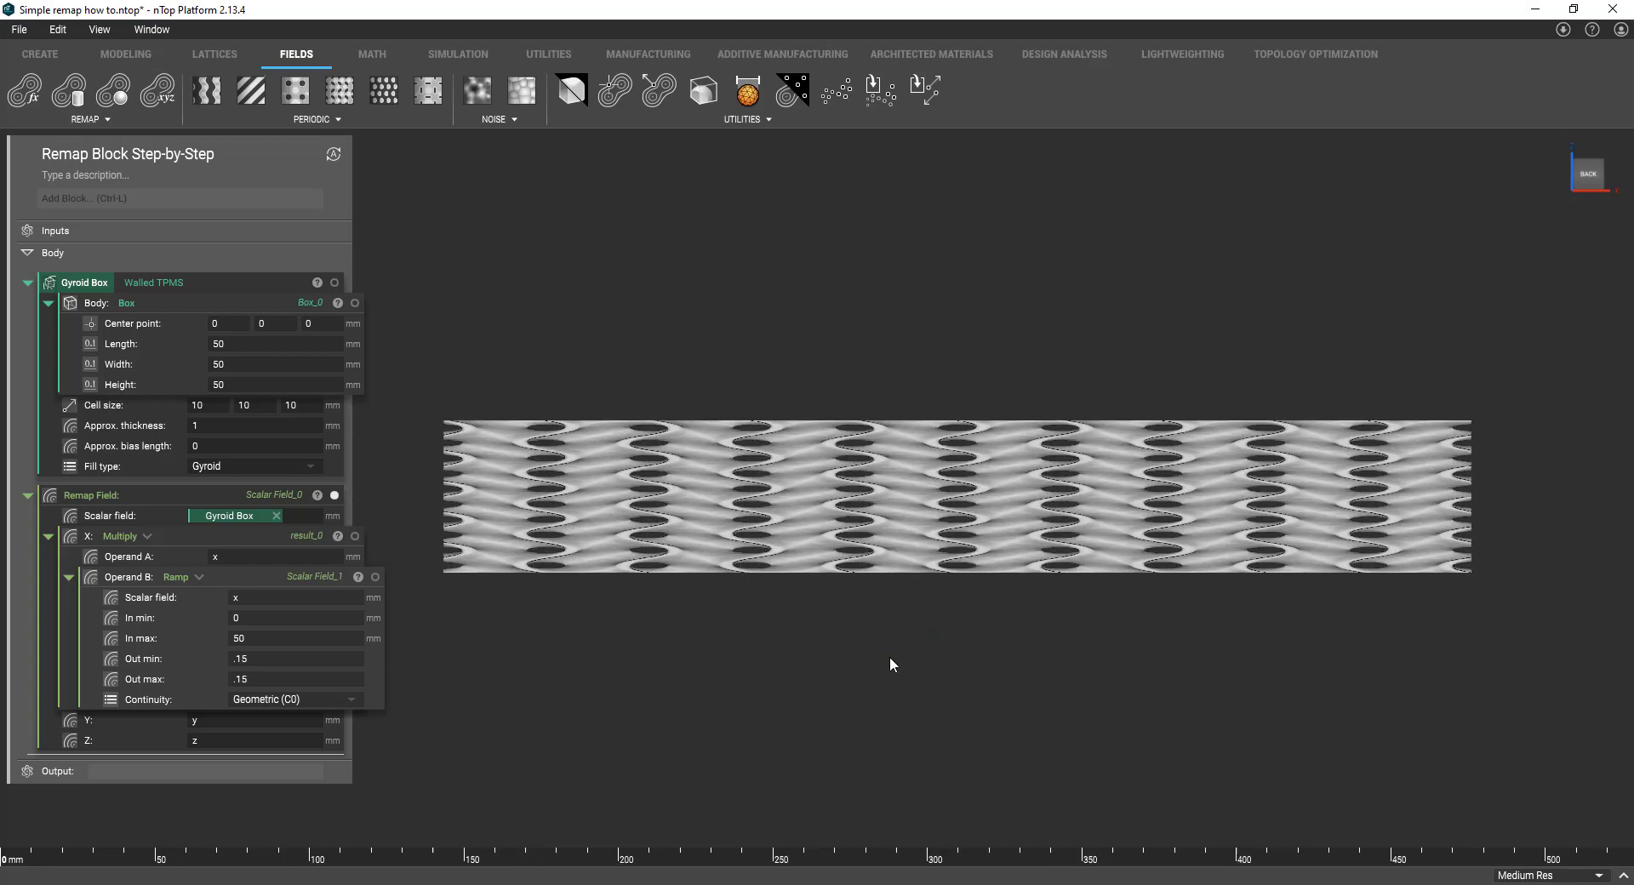
{"action": "left_click", "coordinate": [330, 678]}
{"action": "type", "text": ".25"}
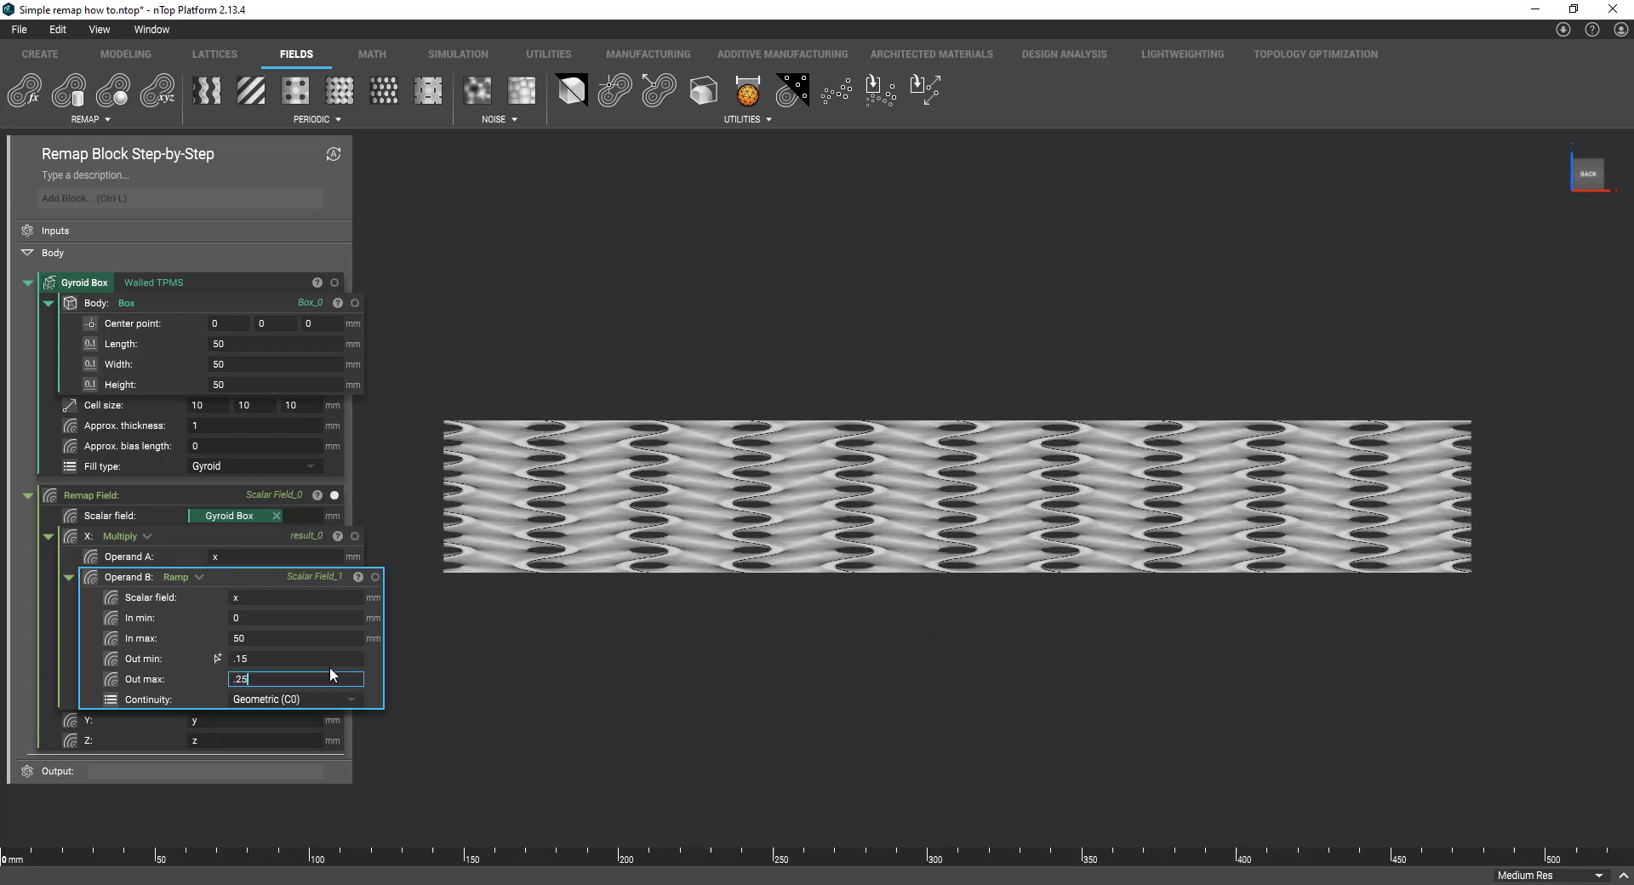
{"action": "key", "text": "Return"}
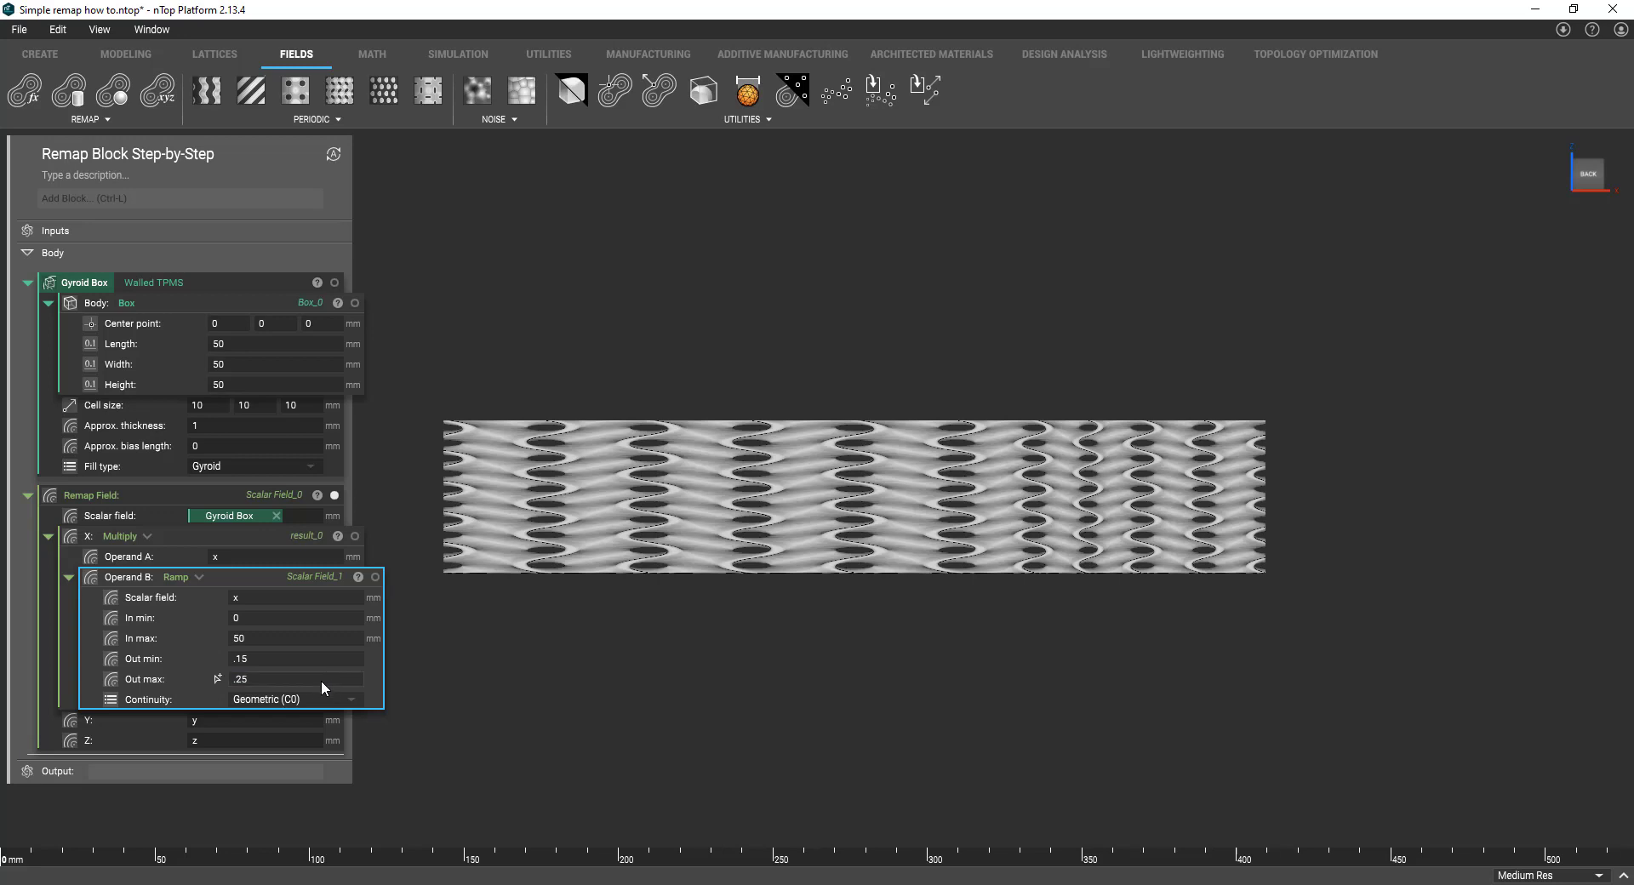
{"action": "left_click", "coordinate": [323, 679]}
{"action": "type", "text": ".35"}
{"action": "key", "text": "Return"}
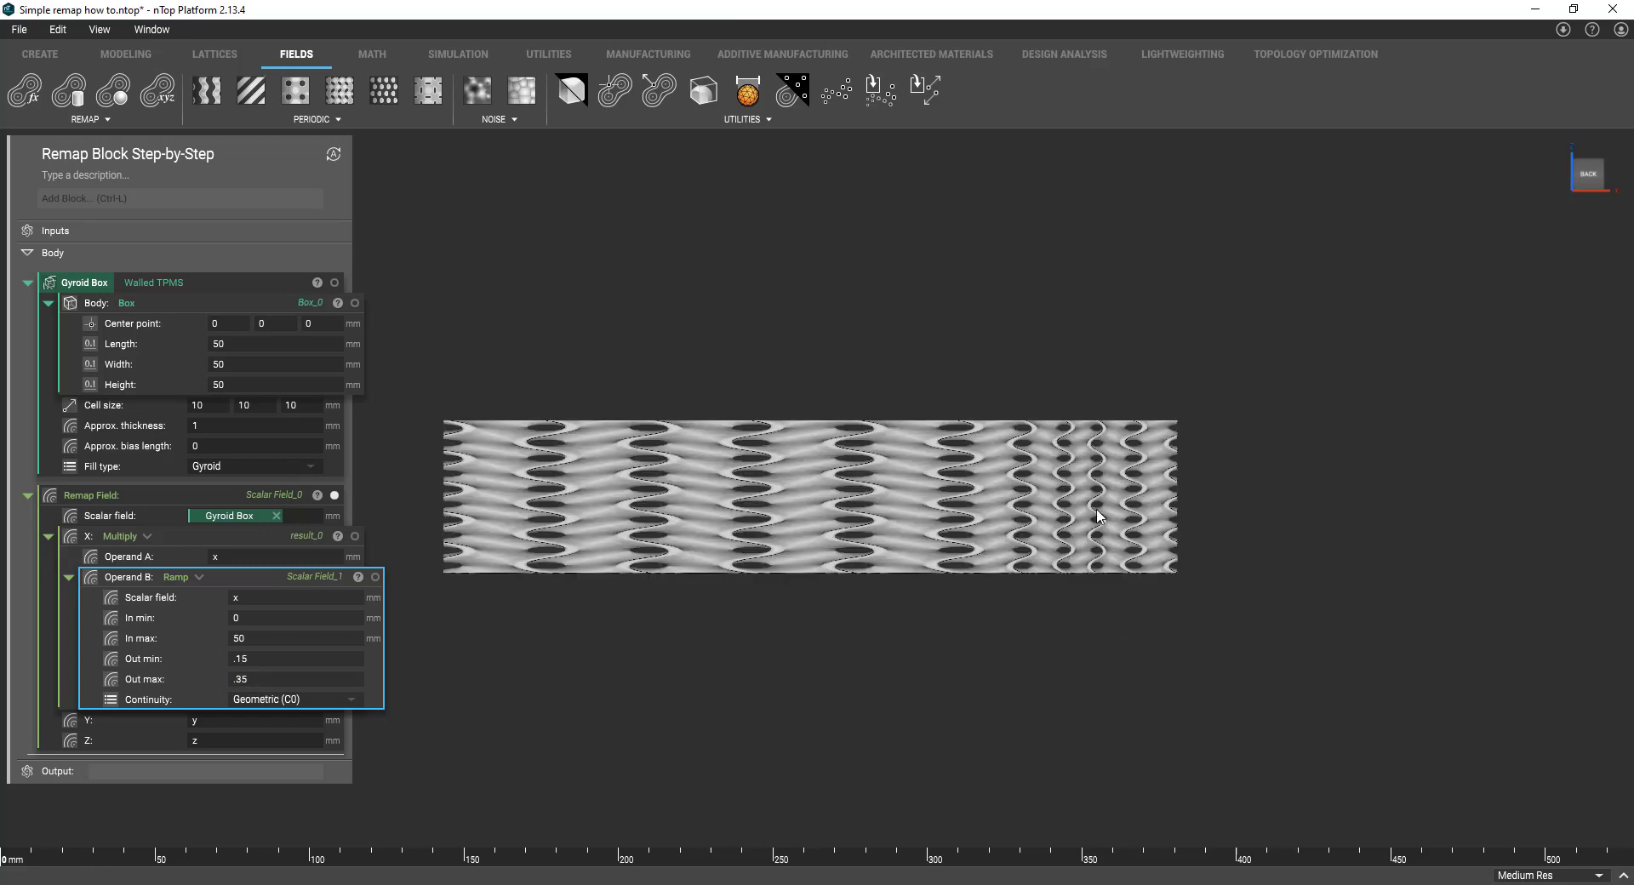
Raise the ramp's Out max further to .45, then to .55
{"action": "left_click", "coordinate": [267, 681]}
{"action": "type", "text": ".45"}
{"action": "key", "text": "Return"}
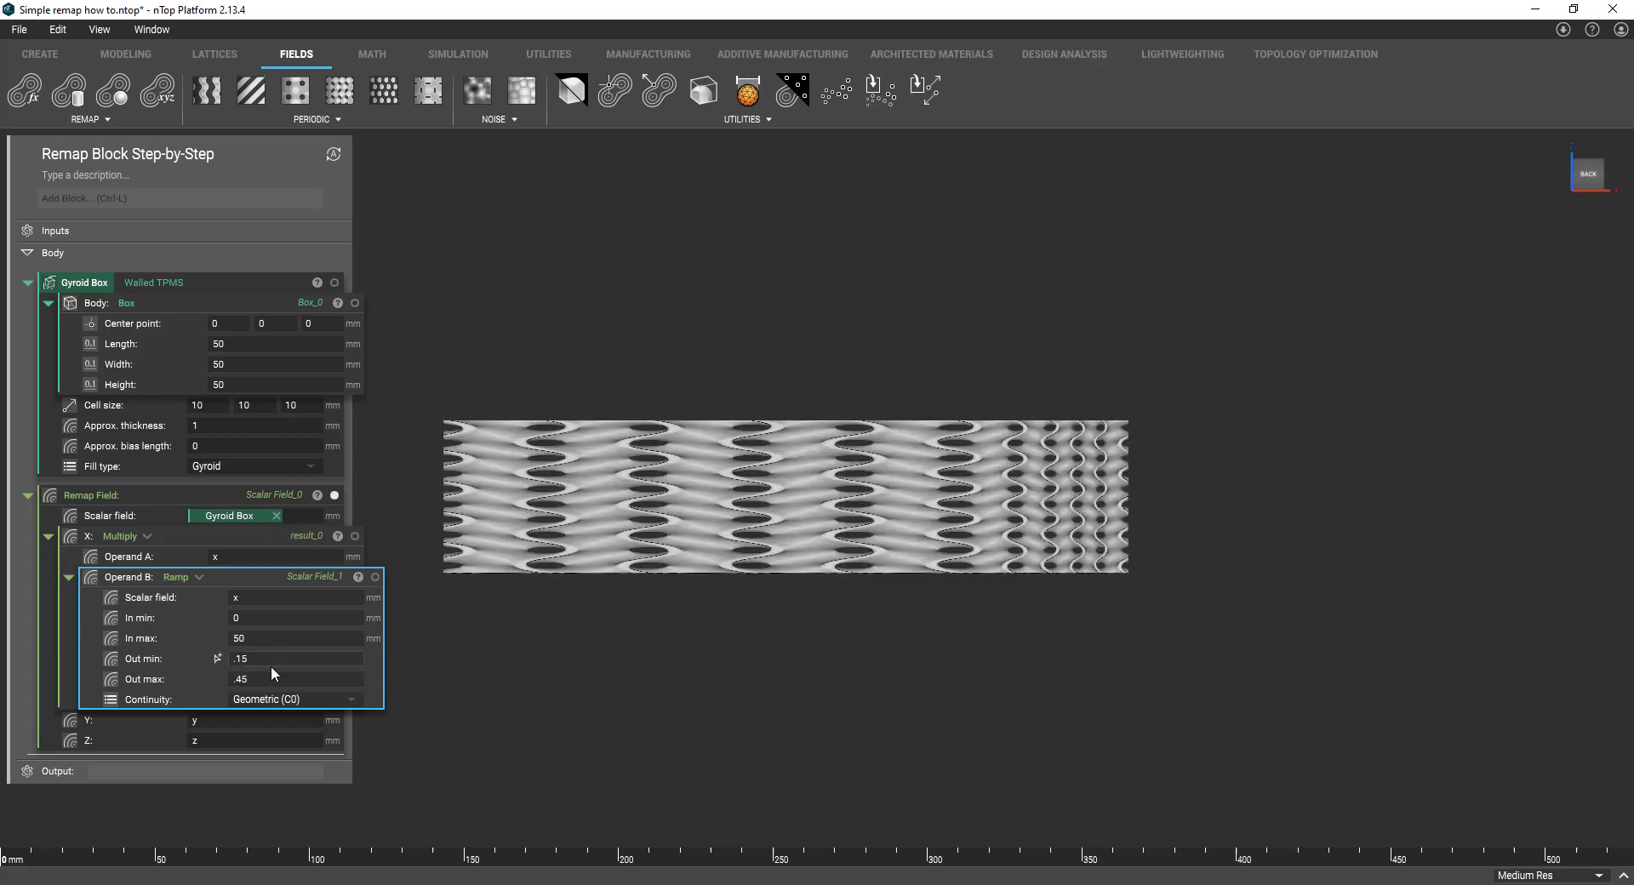
{"action": "left_click", "coordinate": [258, 674]}
{"action": "key", "text": "BackSpace"}
{"action": "type", "text": ".5"}
{"action": "key", "text": "Return"}
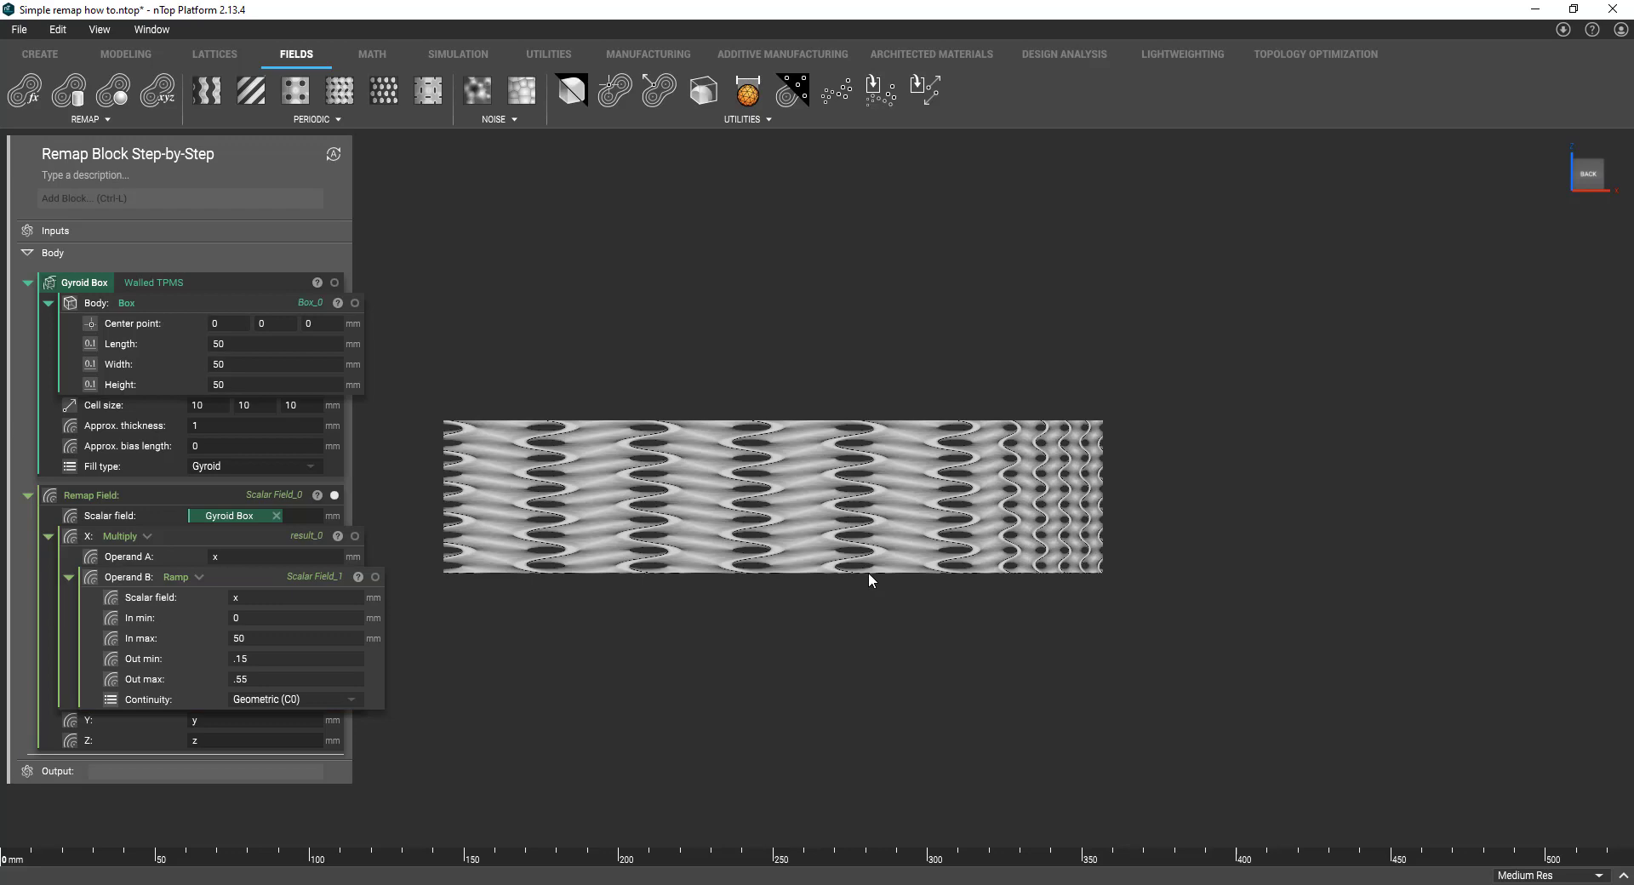
Switch to the Field Driven Gyroid Pressure Vessel file and expand the Trimmed TPMS block
{"action": "right_click_drag", "start_coordinate": [869, 578], "coordinate": [943, 520]}
{"action": "key", "text": "super+Tab"}
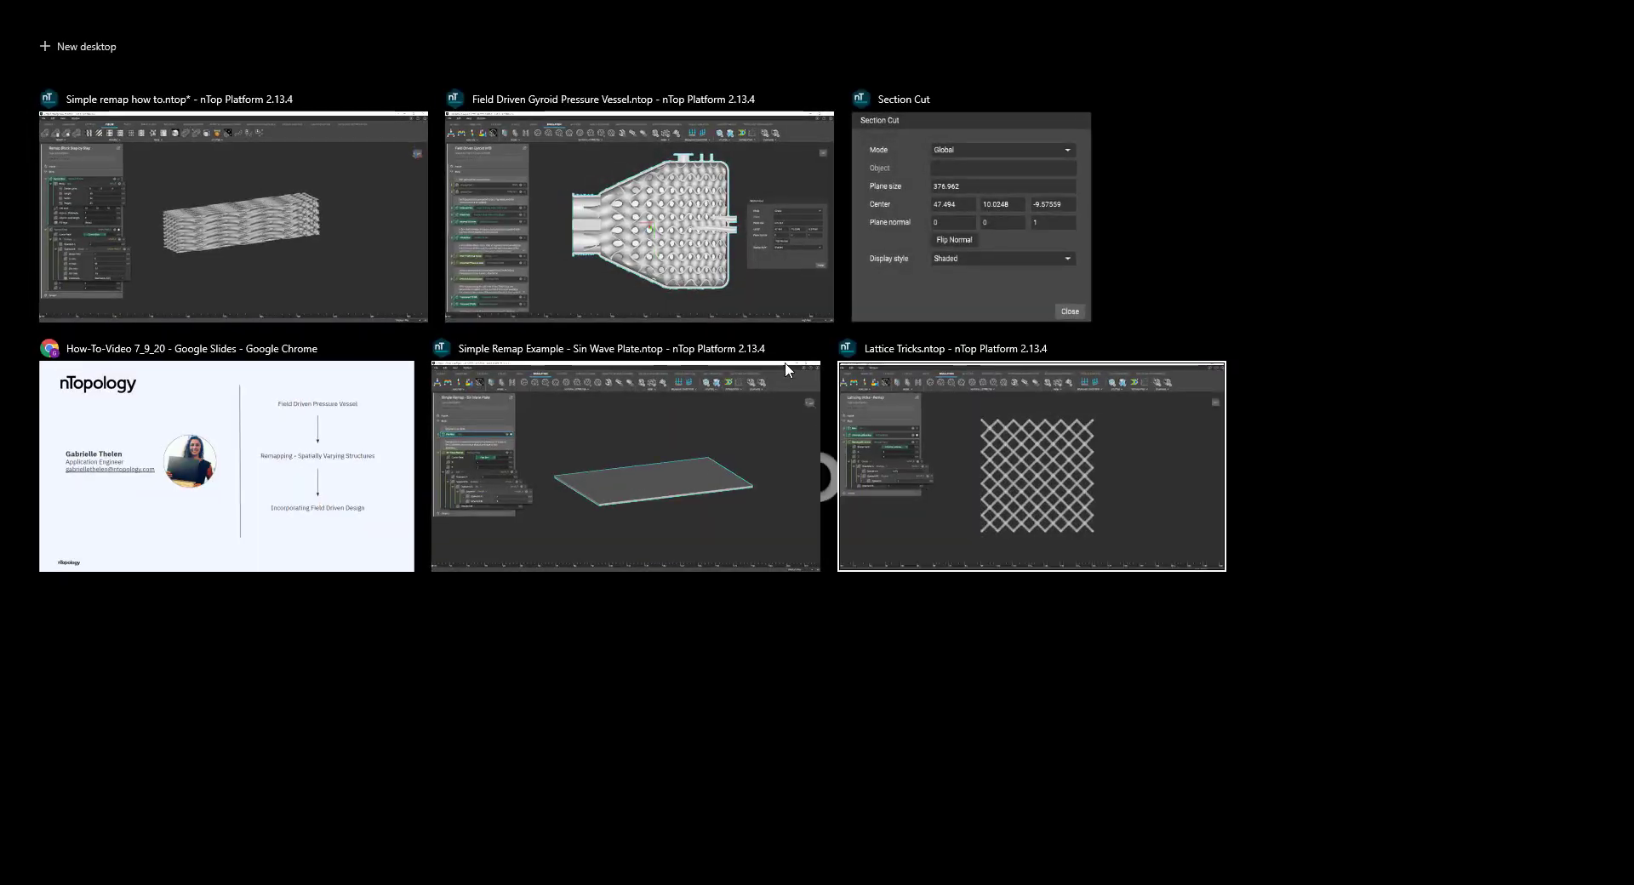
{"action": "left_click", "coordinate": [691, 287]}
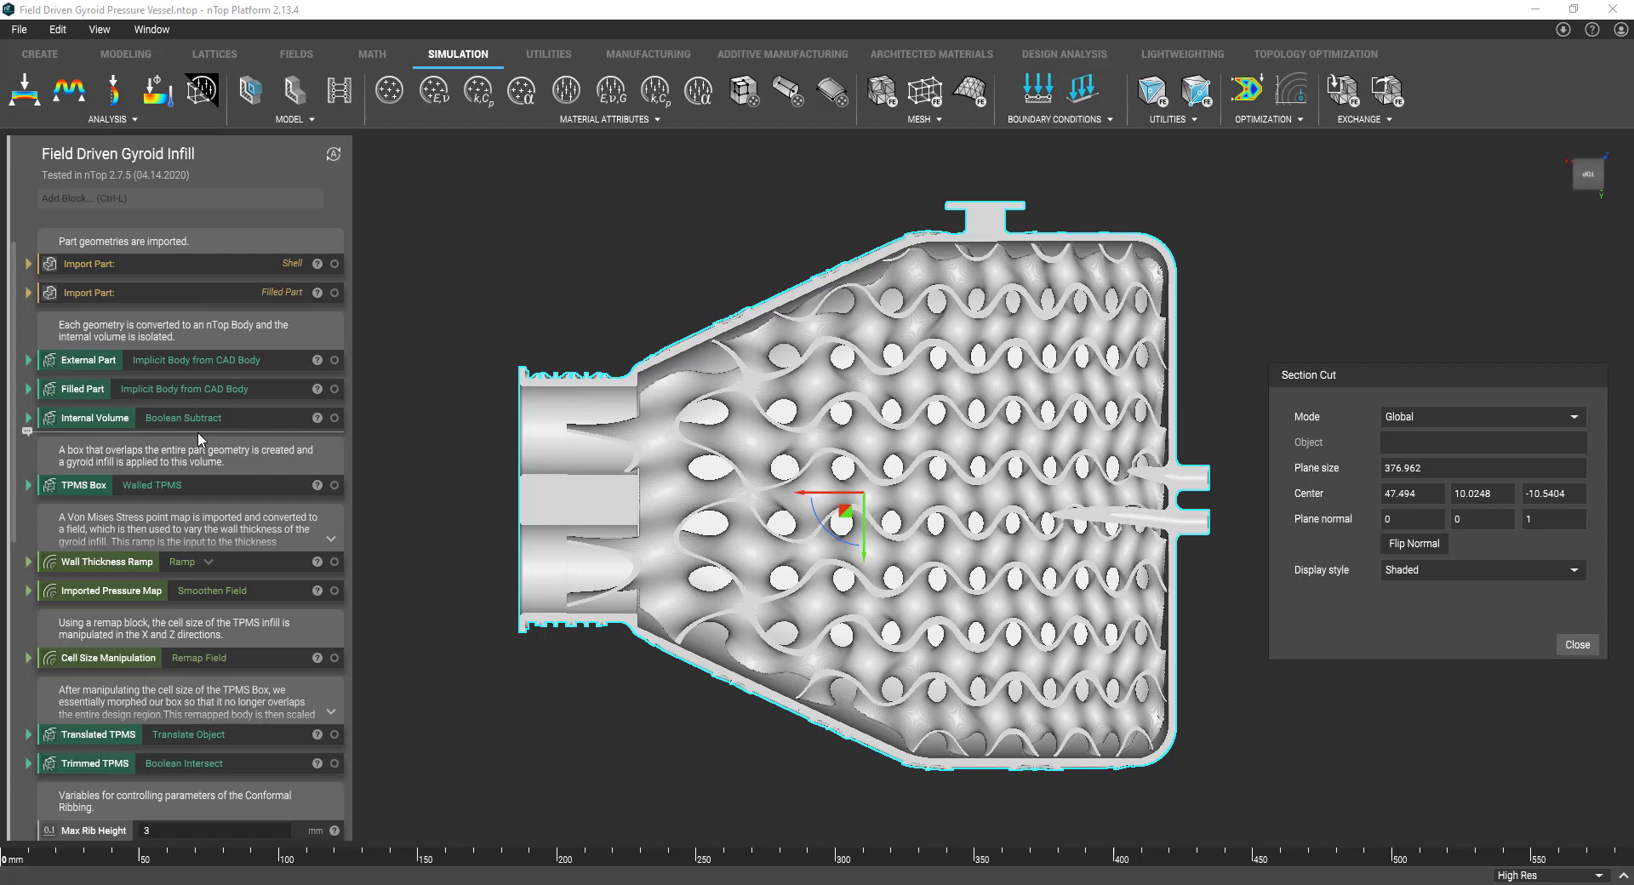
{"action": "left_click", "coordinate": [233, 765]}
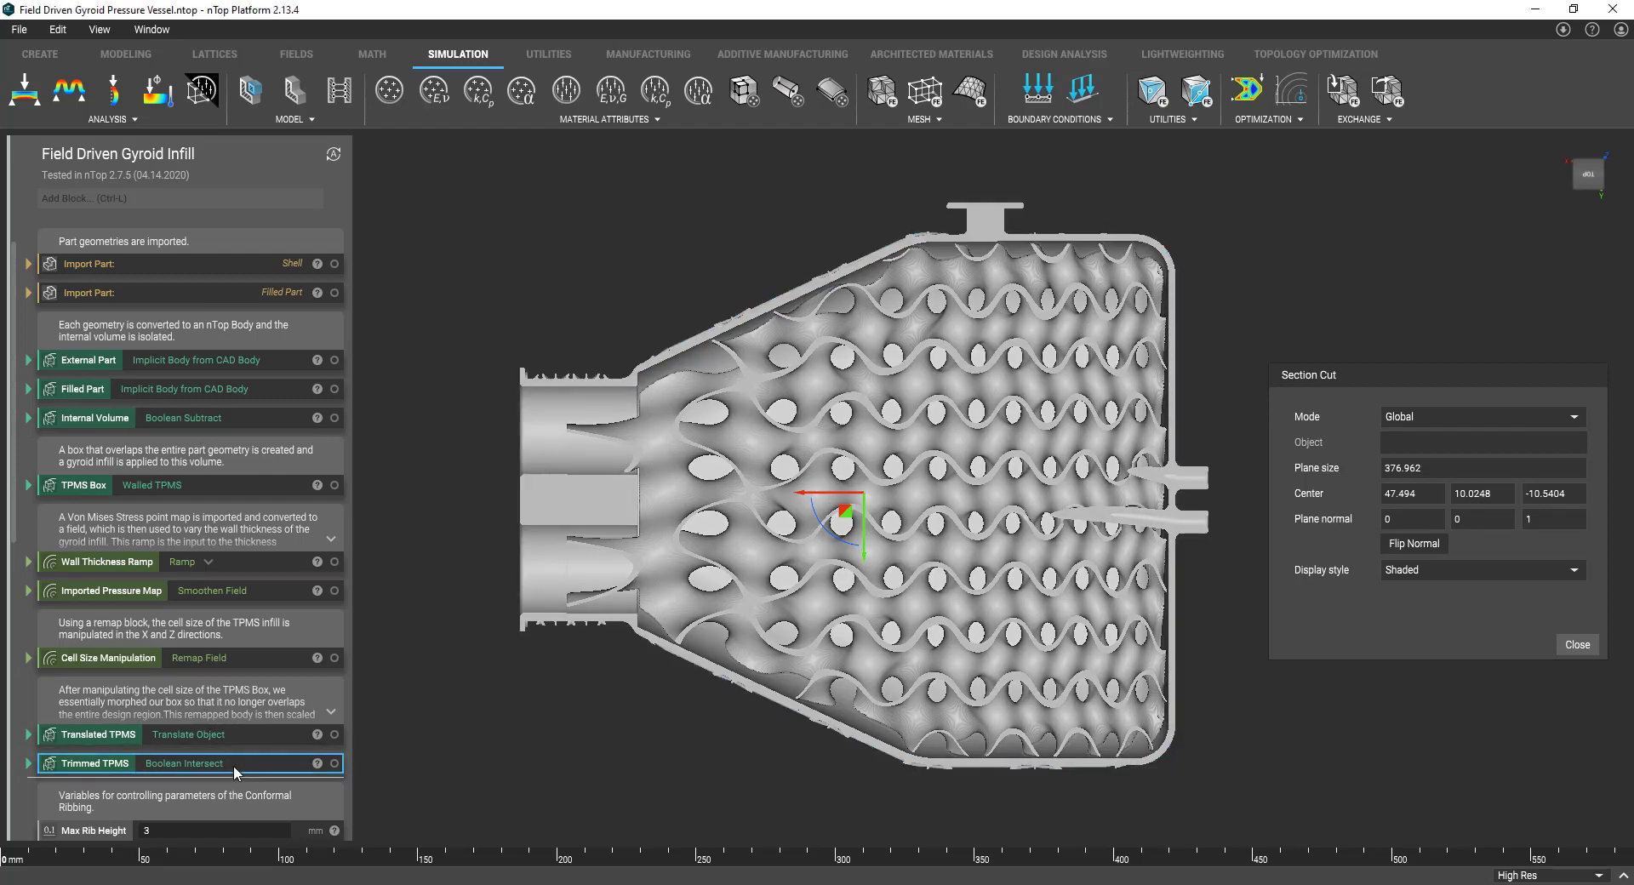
{"action": "left_click", "coordinate": [235, 762]}
{"action": "scroll", "coordinate": [237, 763], "scroll_direction": "down", "scroll_amount": 2}
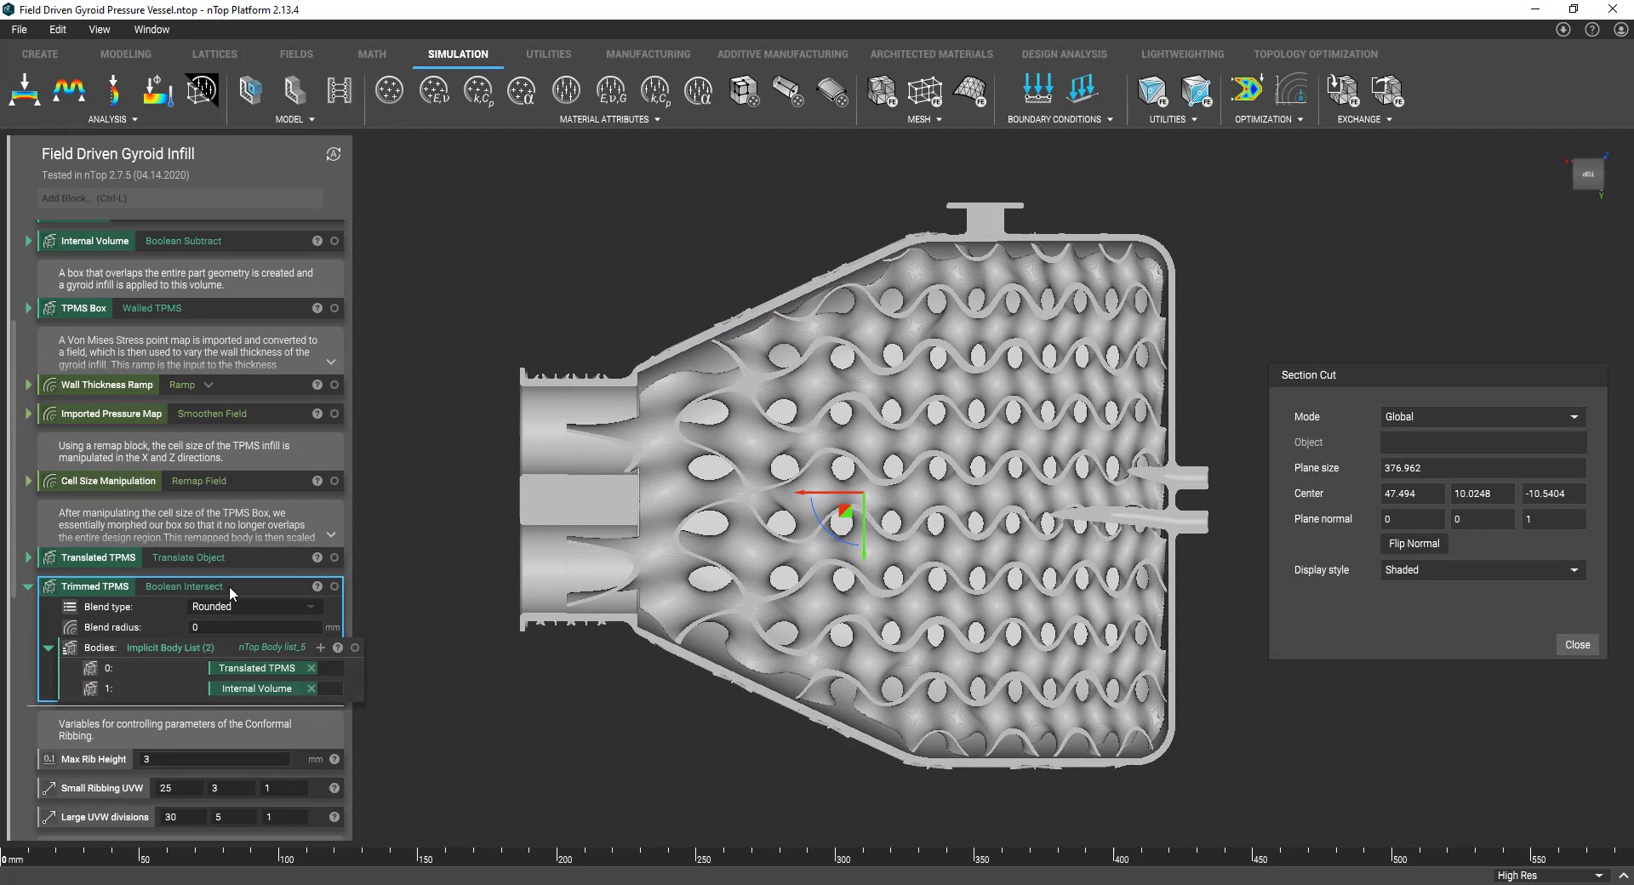
Show the Translated TPMS gyroid body in 3D with the section cut removed
{"action": "left_click", "coordinate": [239, 562]}
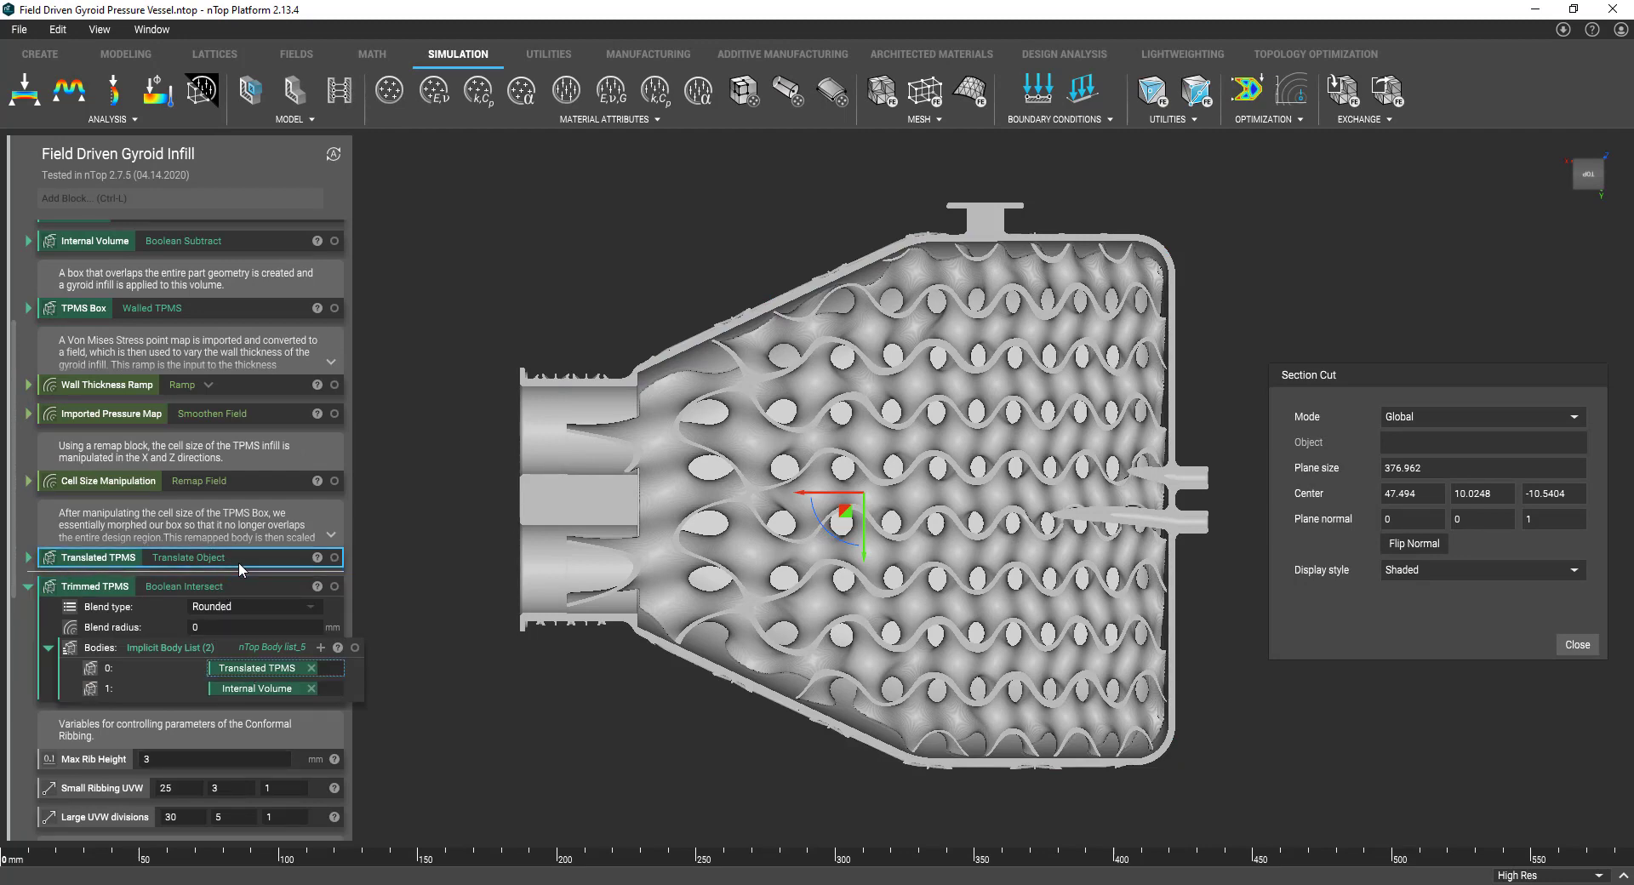
{"action": "left_click", "coordinate": [1569, 647]}
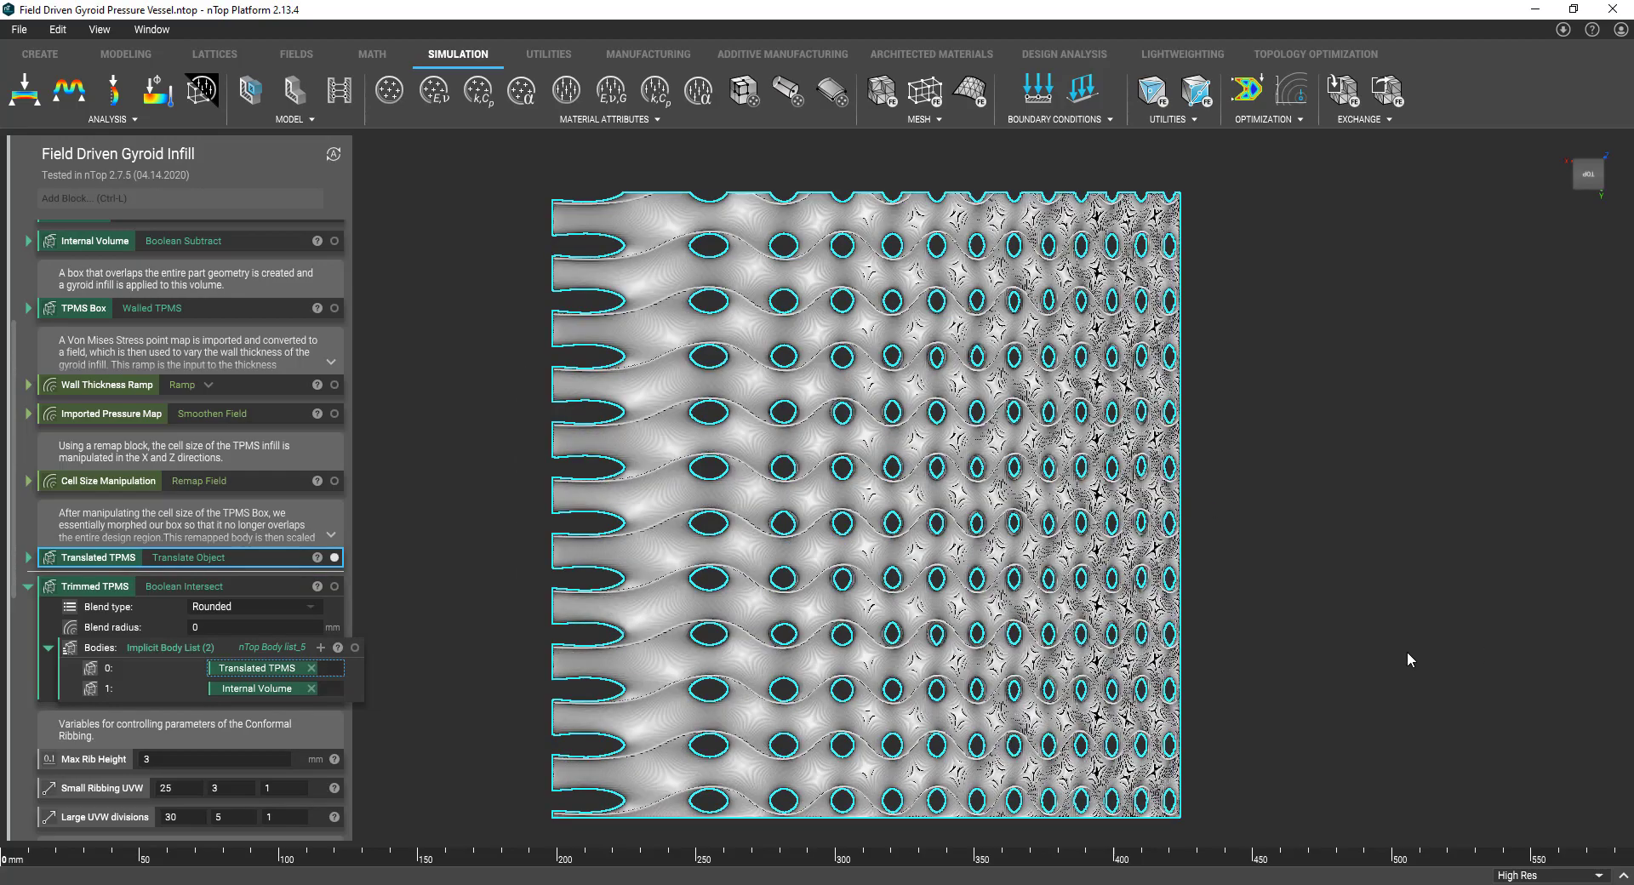
{"action": "right_click_drag", "start_coordinate": [1407, 651], "coordinate": [1088, 635]}
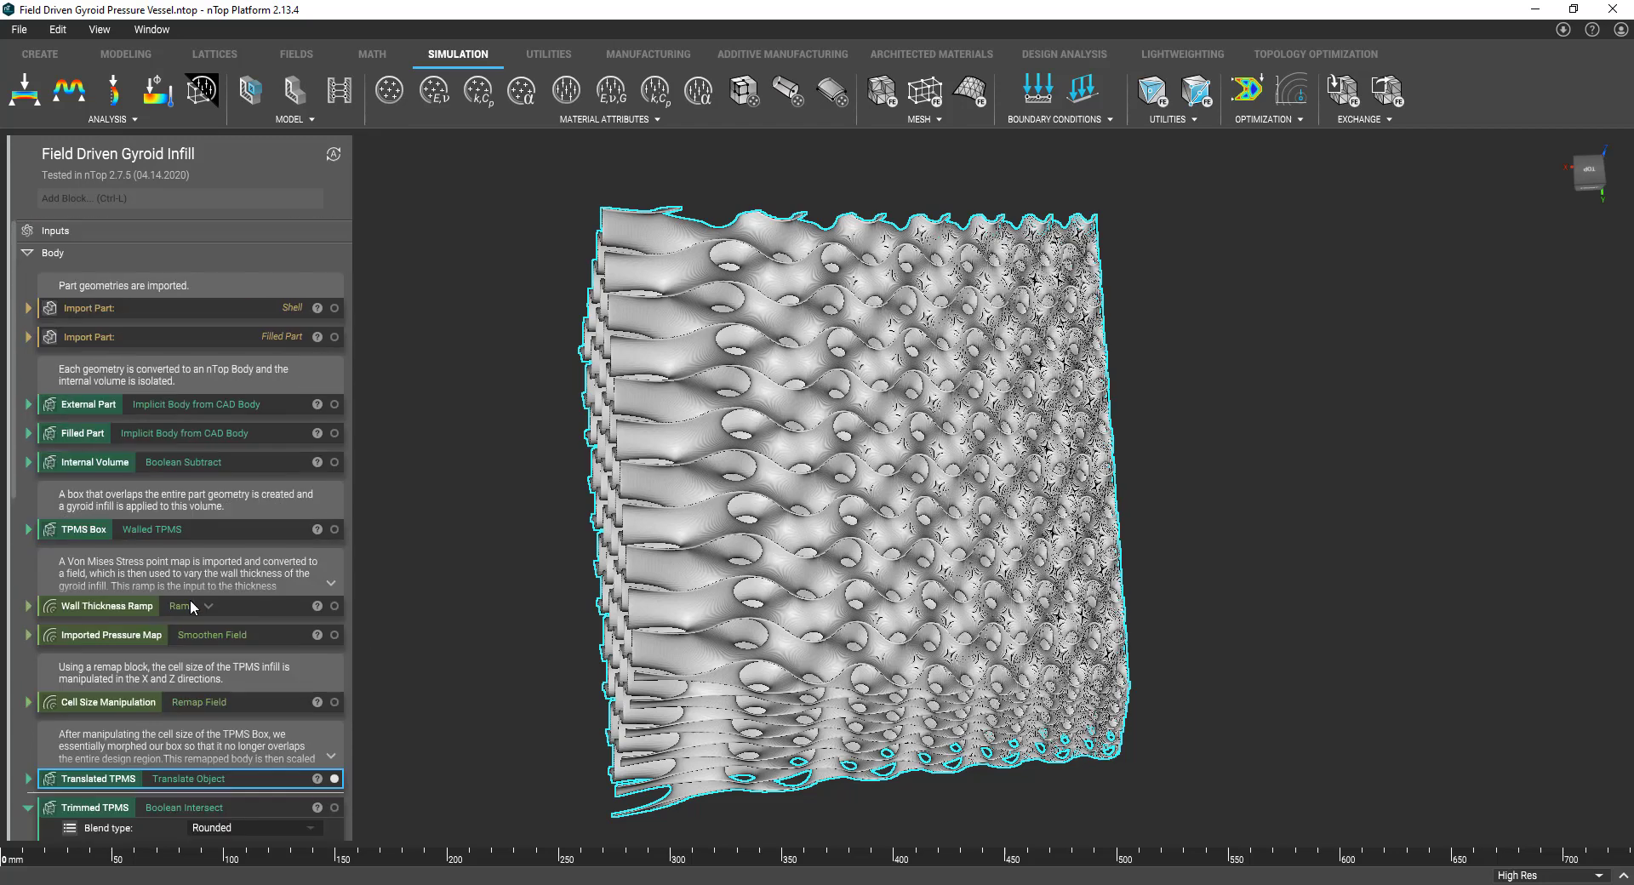
{"action": "scroll", "coordinate": [192, 606], "scroll_direction": "up", "scroll_amount": 3}
Display the vessel's Internal Volume, then the trimmed gyroid infill
{"action": "left_click", "coordinate": [200, 468]}
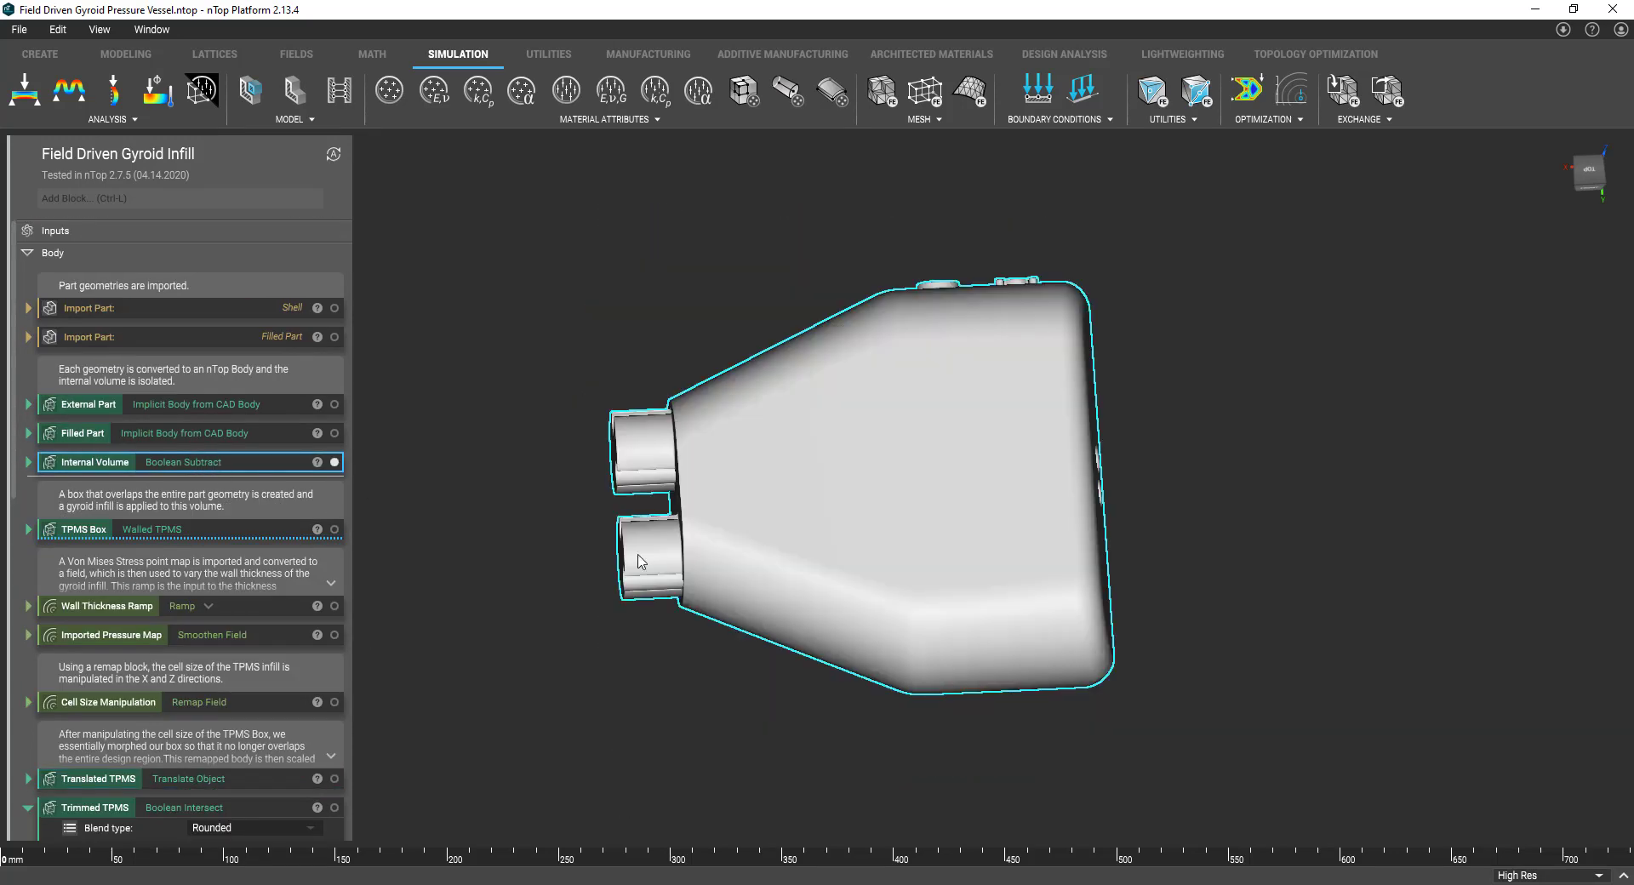
{"action": "scroll", "coordinate": [125, 570], "scroll_direction": "down", "scroll_amount": 2}
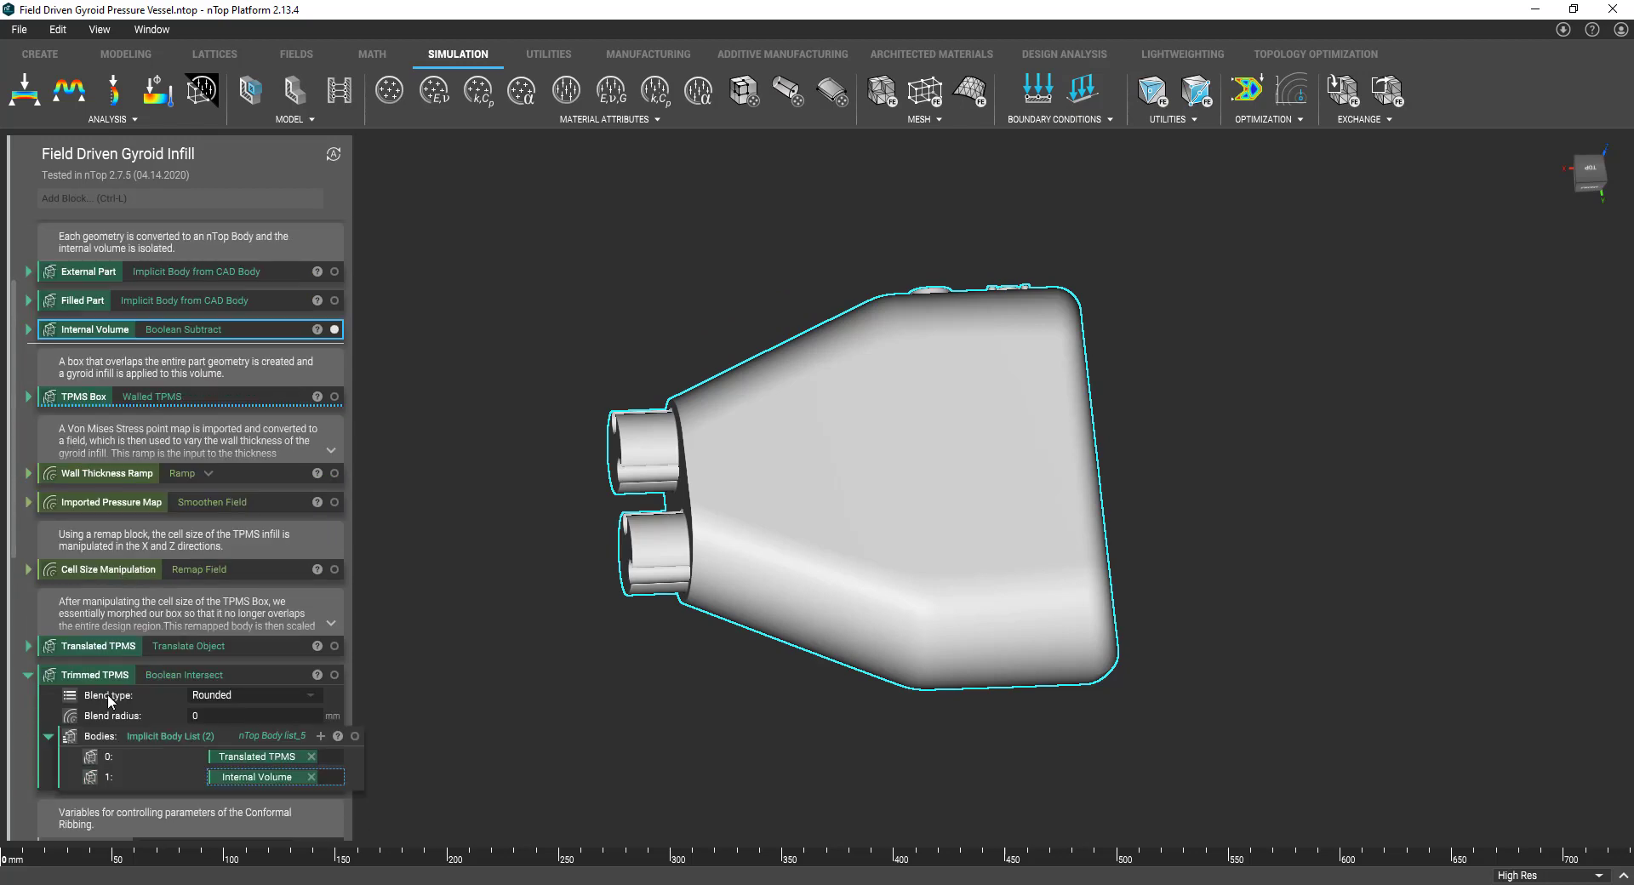
{"action": "left_click", "coordinate": [163, 676]}
{"action": "right_click_drag", "start_coordinate": [696, 533], "coordinate": [728, 601]}
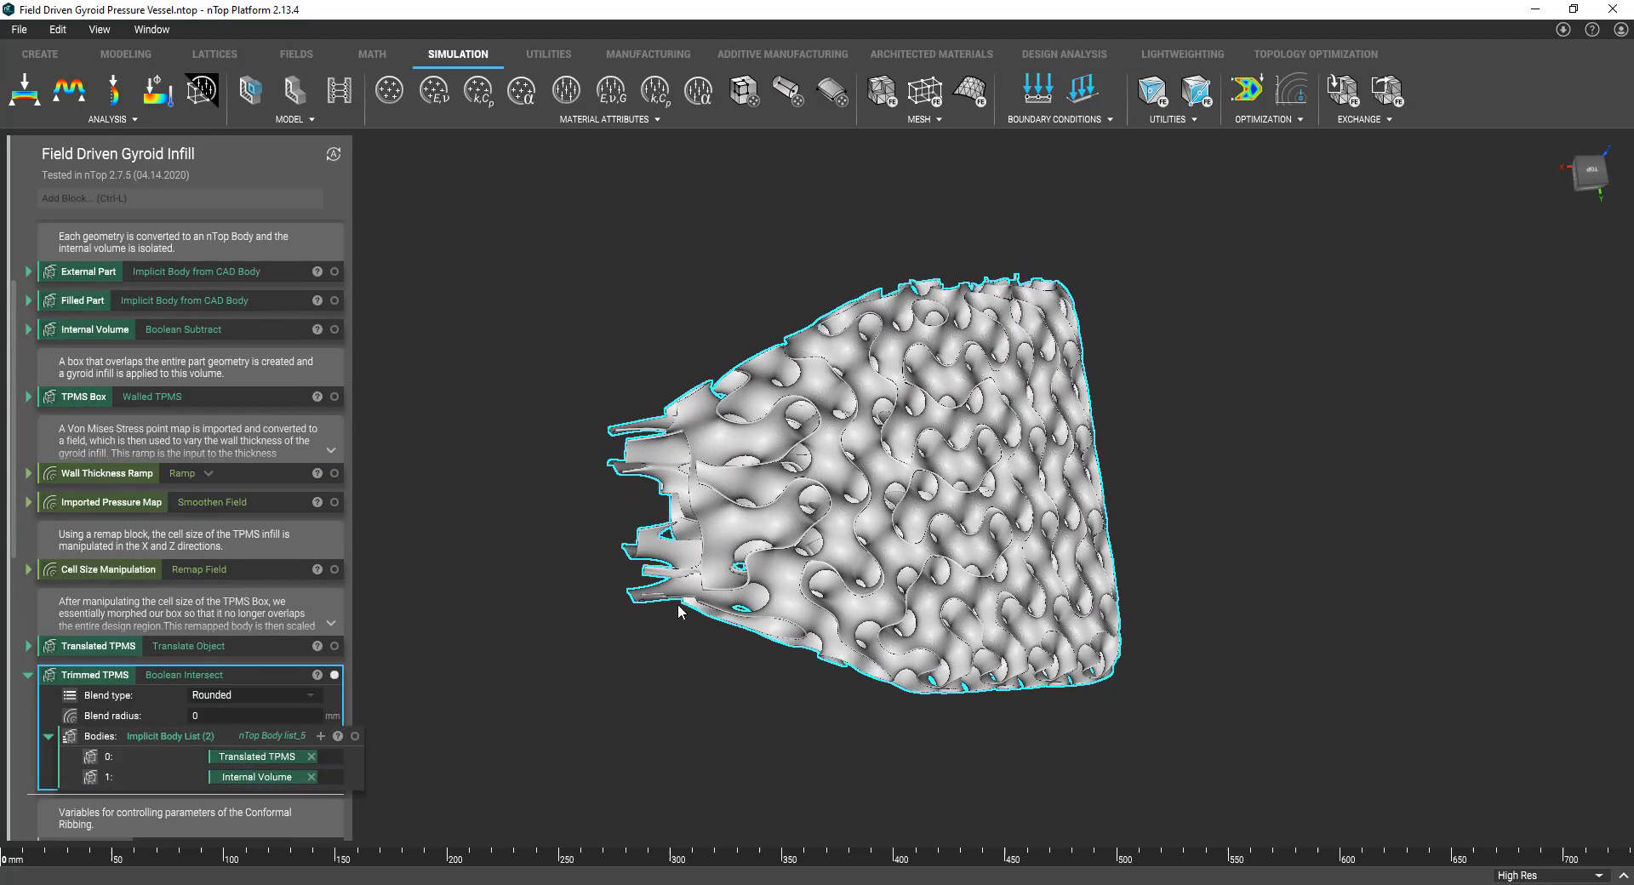
{"action": "scroll", "coordinate": [246, 656], "scroll_direction": "down", "scroll_amount": 10}
Show the Final Part vessel side-on with a section cut revealing its gyroid infill
{"action": "left_click", "coordinate": [204, 793]}
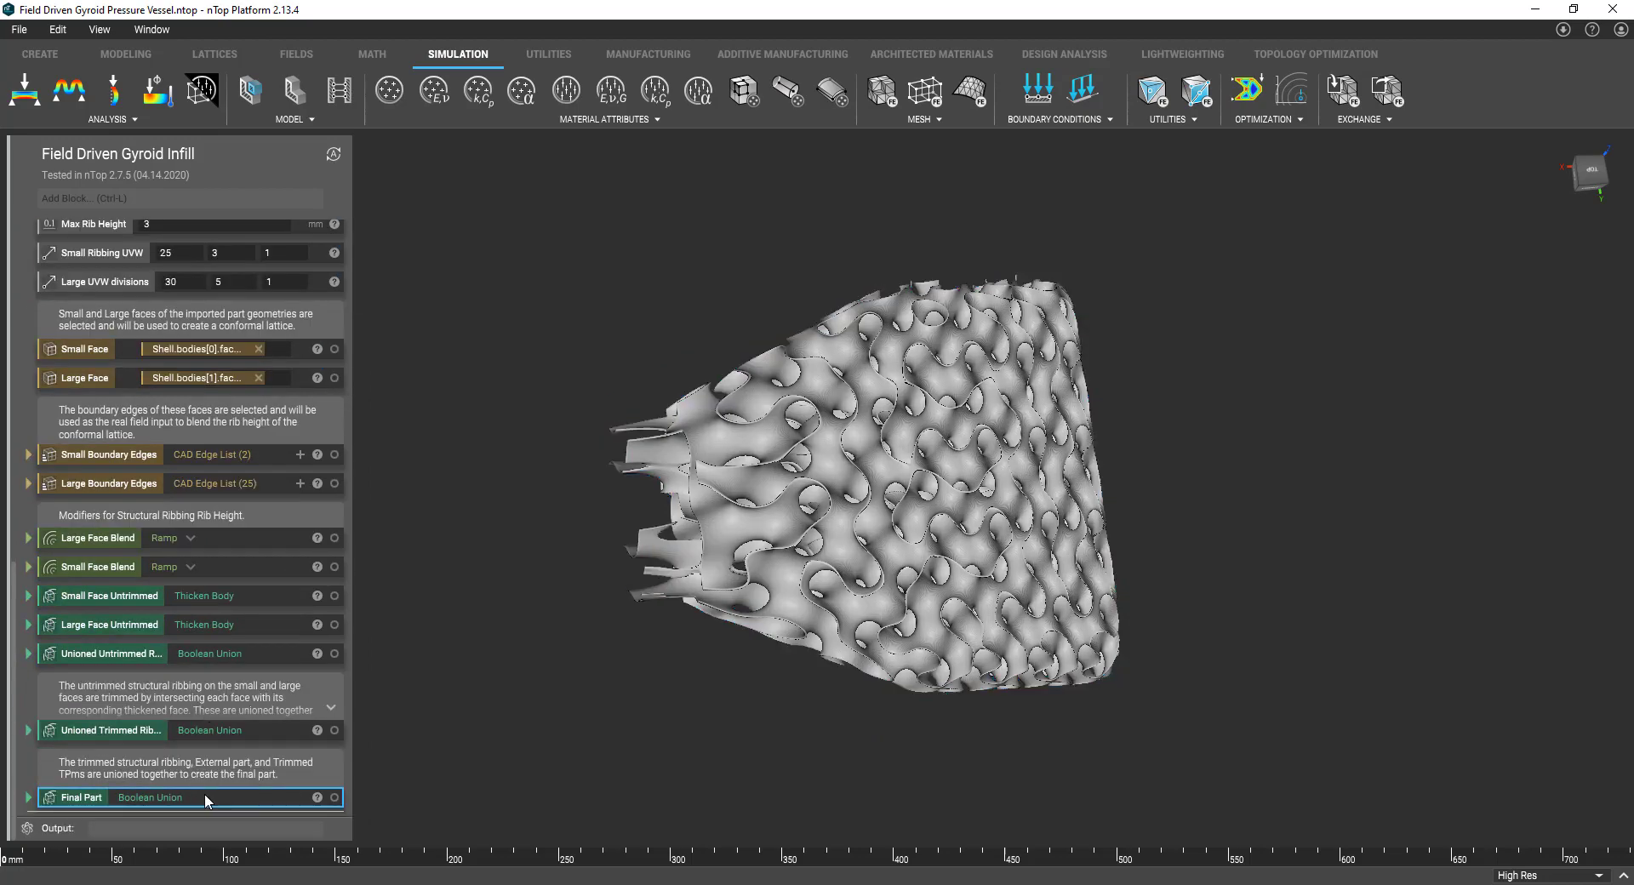
{"action": "right_click_drag", "start_coordinate": [538, 691], "coordinate": [521, 617]}
{"action": "key", "text": "ctrl+shift+x"}
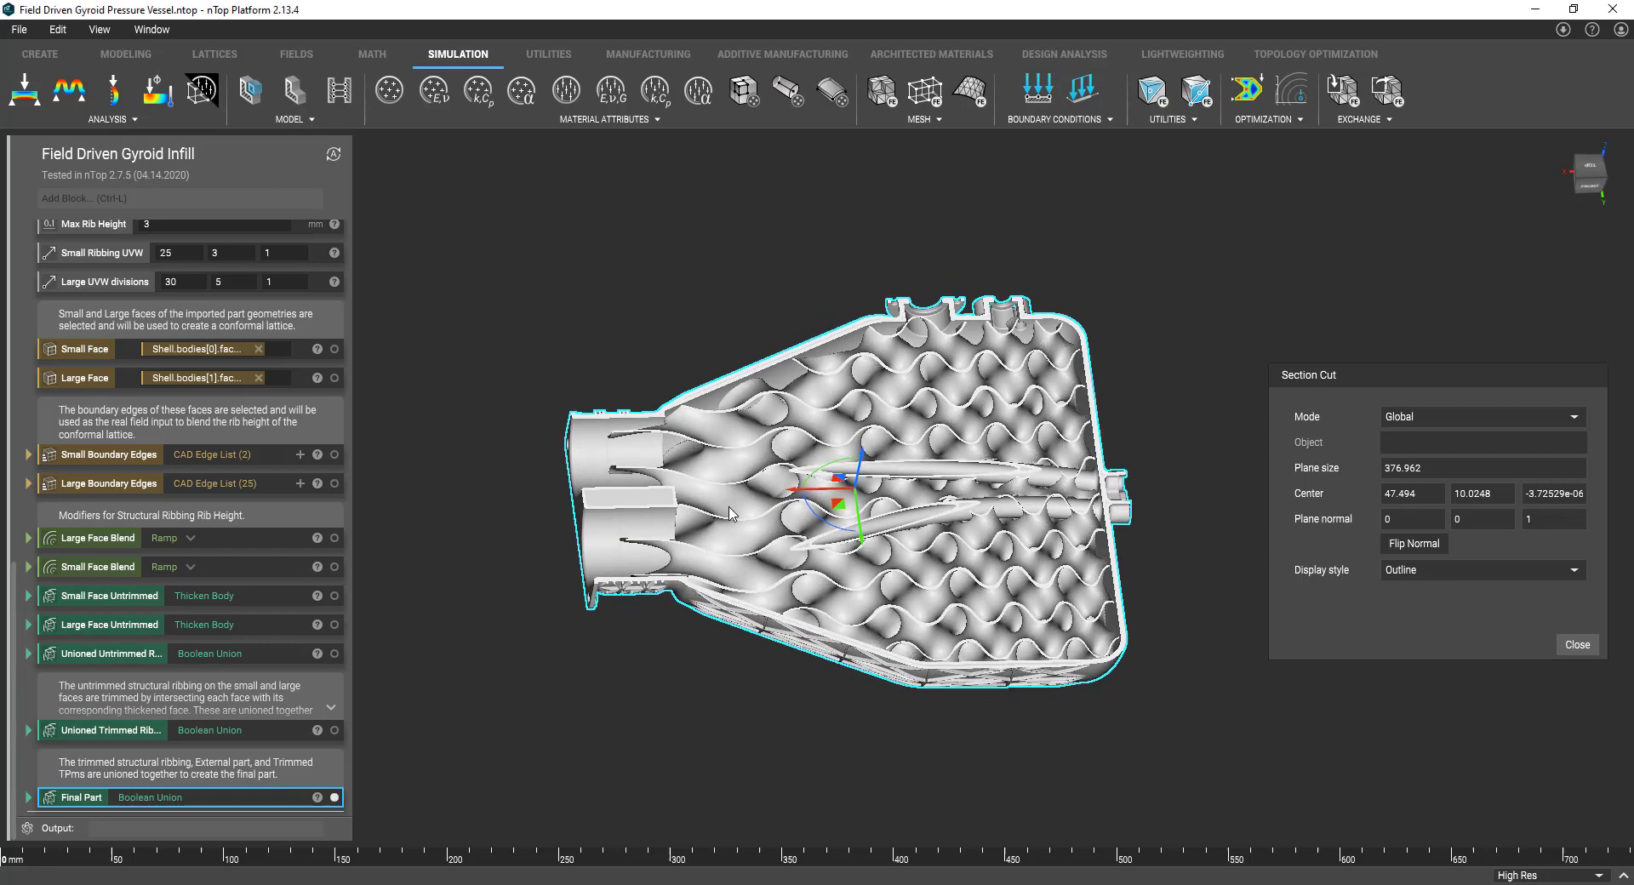
{"action": "key", "text": "super+Tab"}
In the Lattice Tricks file, show the Remapped Lattice pinched at its middle from the Left view
{"action": "left_click", "coordinate": [1098, 520]}
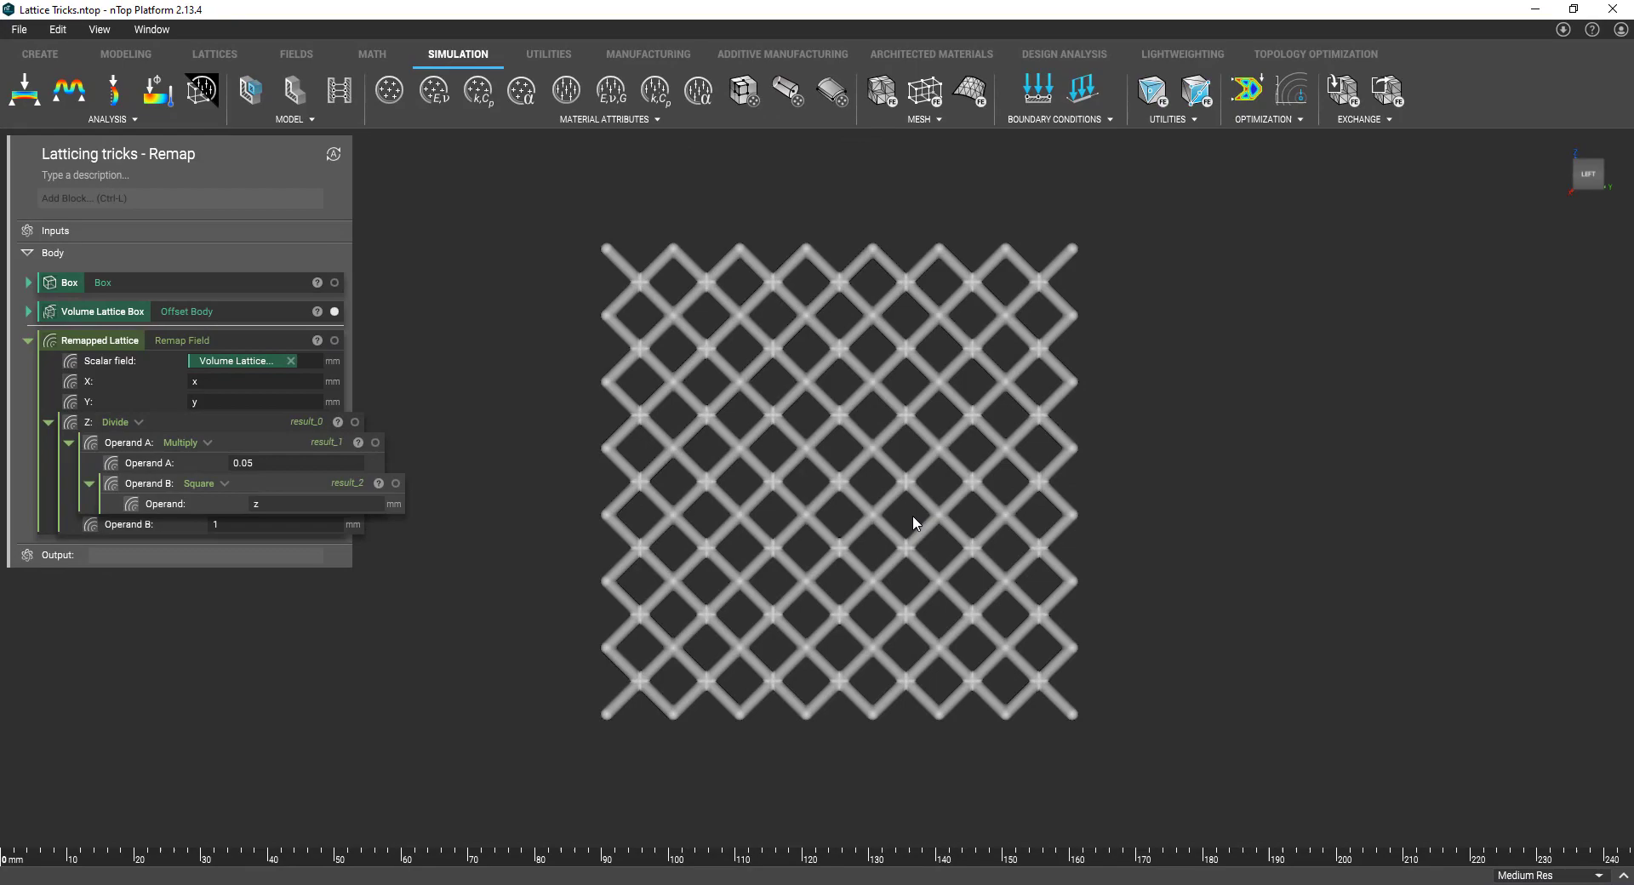
{"action": "right_click_drag", "start_coordinate": [773, 475], "coordinate": [915, 493]}
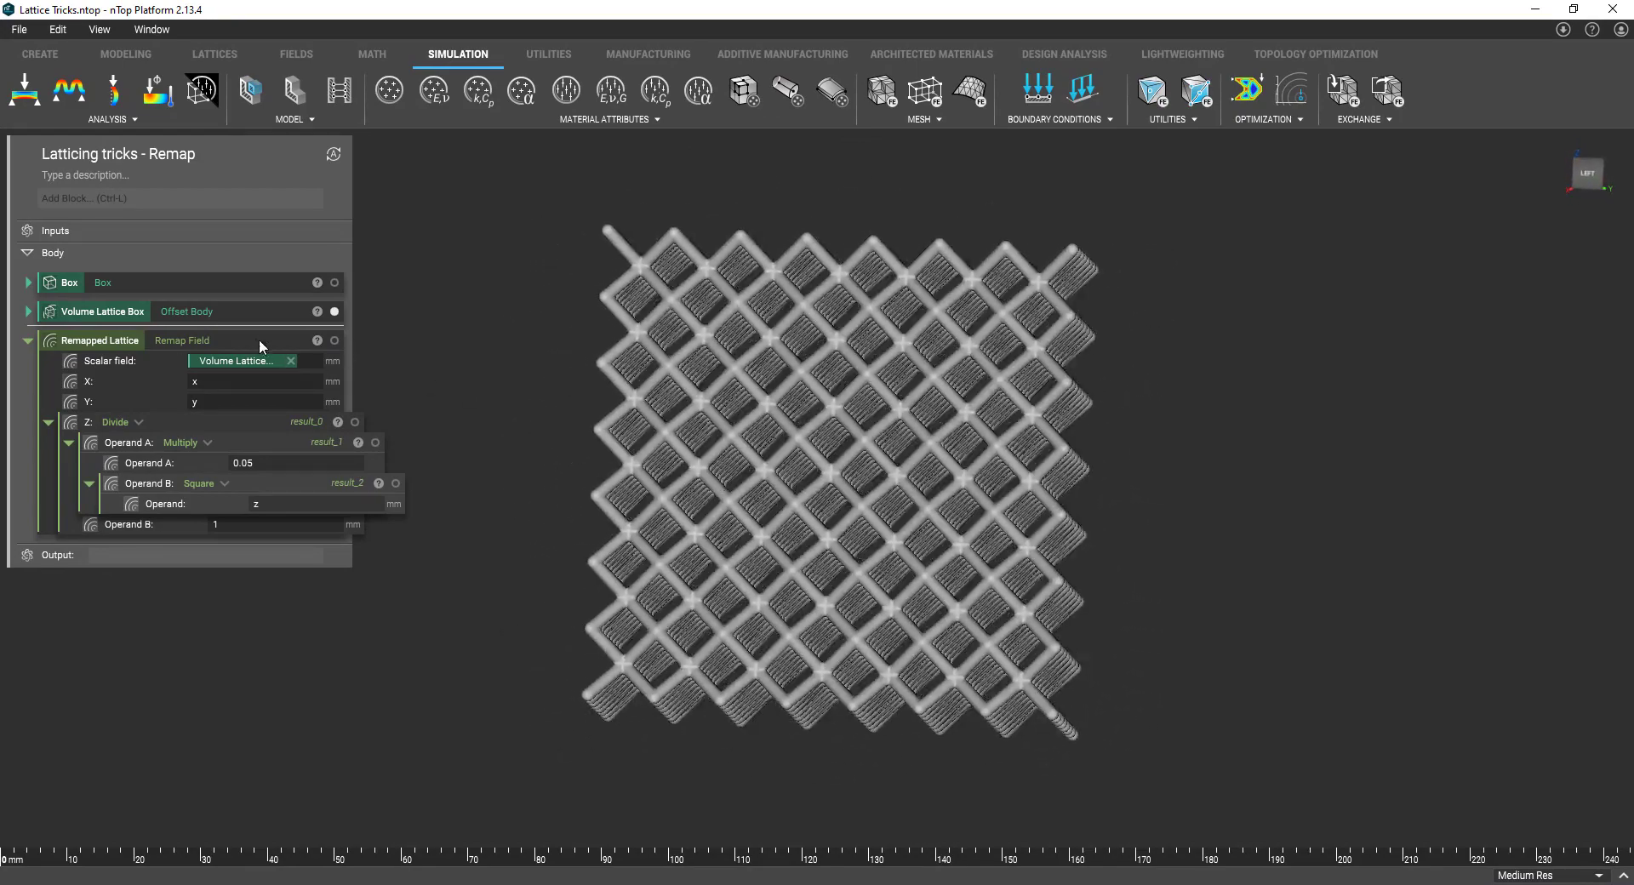
{"action": "left_click", "coordinate": [335, 340]}
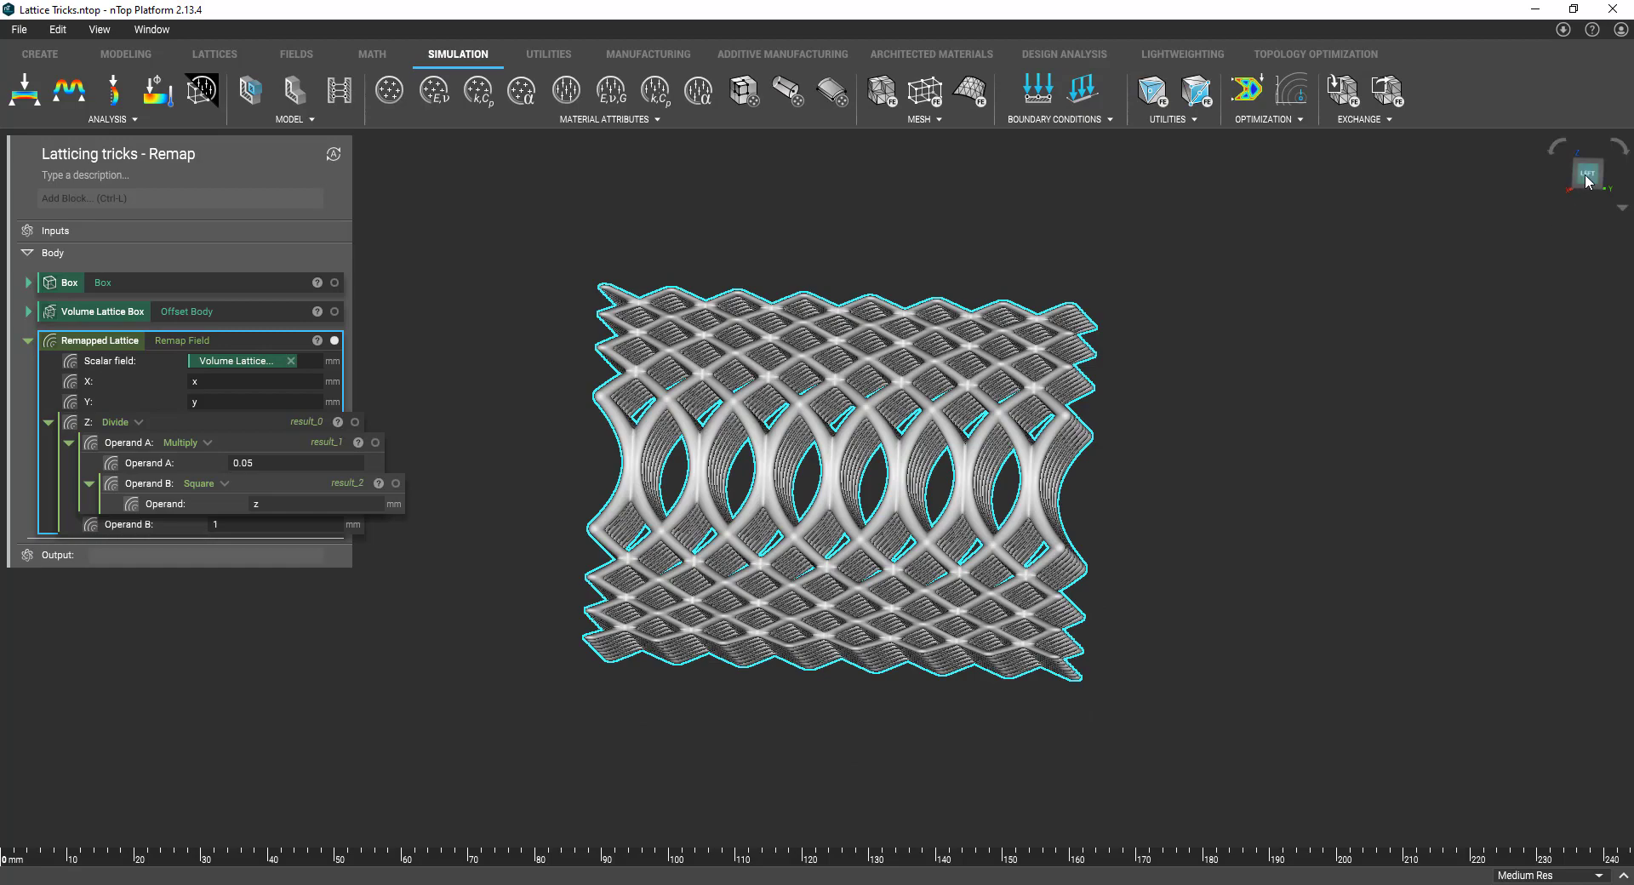
{"action": "mouse_move", "coordinate": [1011, 494]}
{"action": "right_mouse_down"}
{"action": "mouse_move", "coordinate": [1007, 474]}
{"action": "mouse_move", "coordinate": [979, 511]}
{"action": "mouse_move", "coordinate": [1008, 503]}
{"action": "right_mouse_up"}
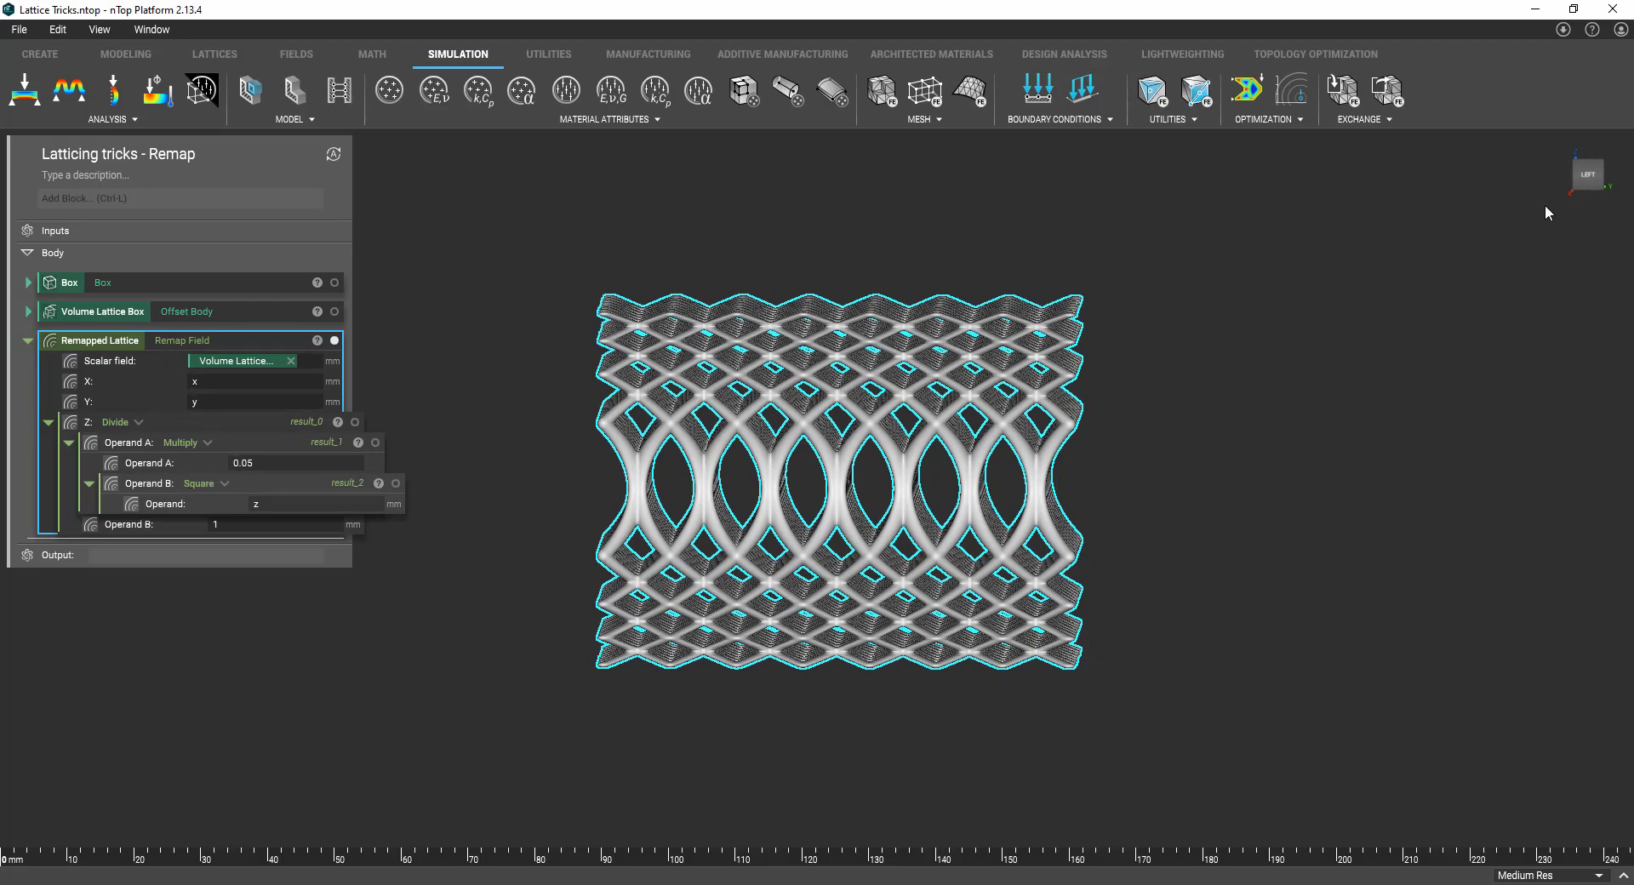
{"action": "left_click", "coordinate": [1588, 181]}
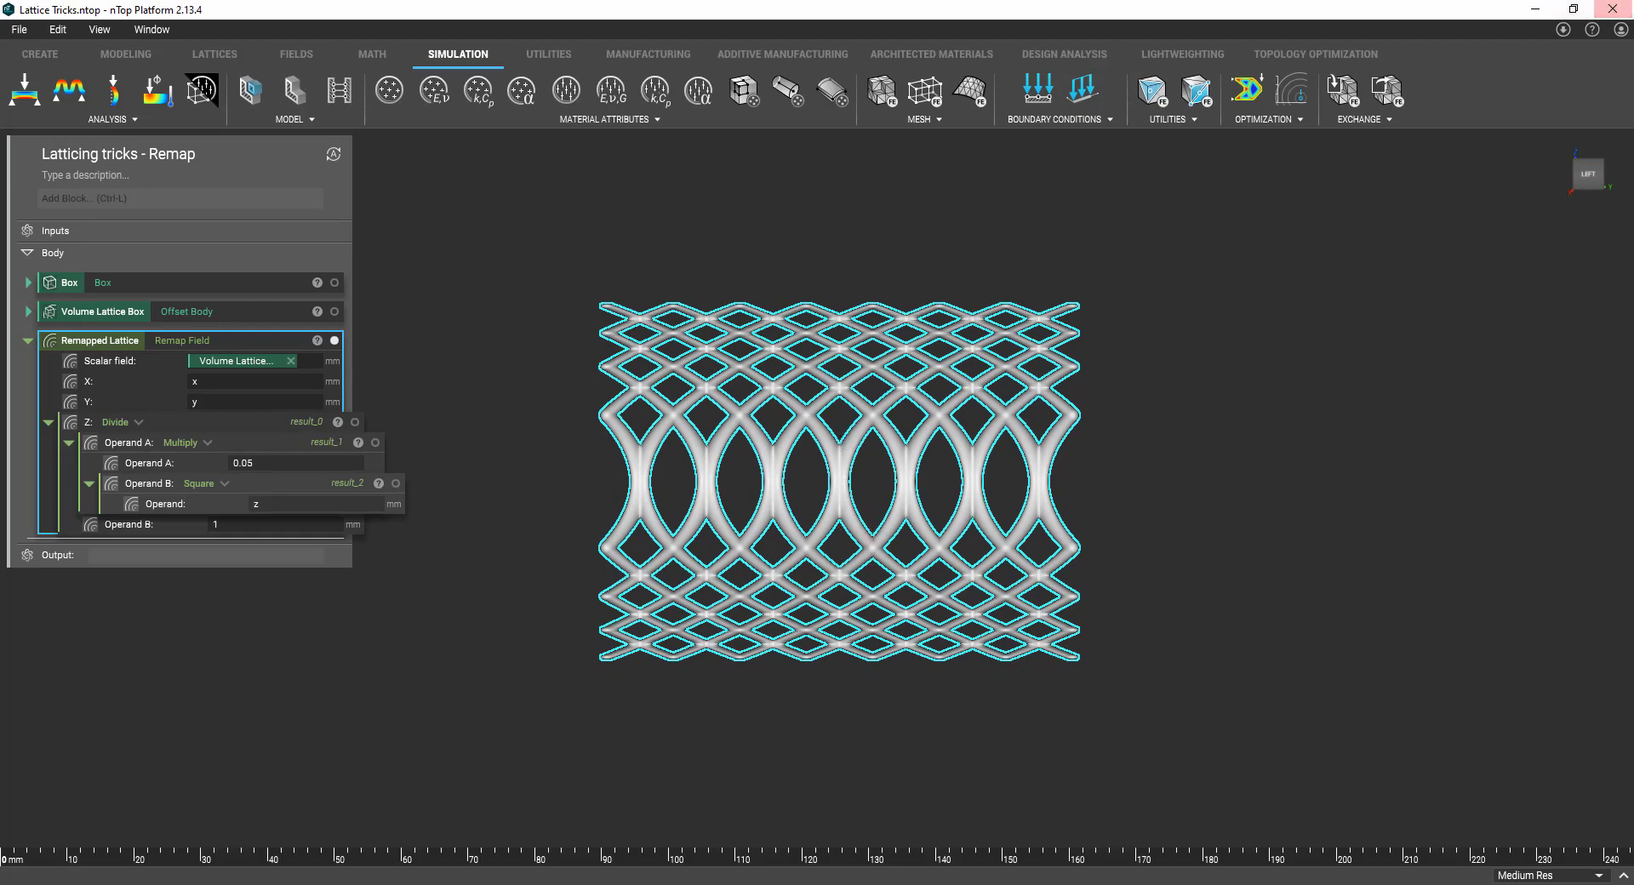
{"action": "right_click_drag", "start_coordinate": [1113, 419], "coordinate": [1121, 461]}
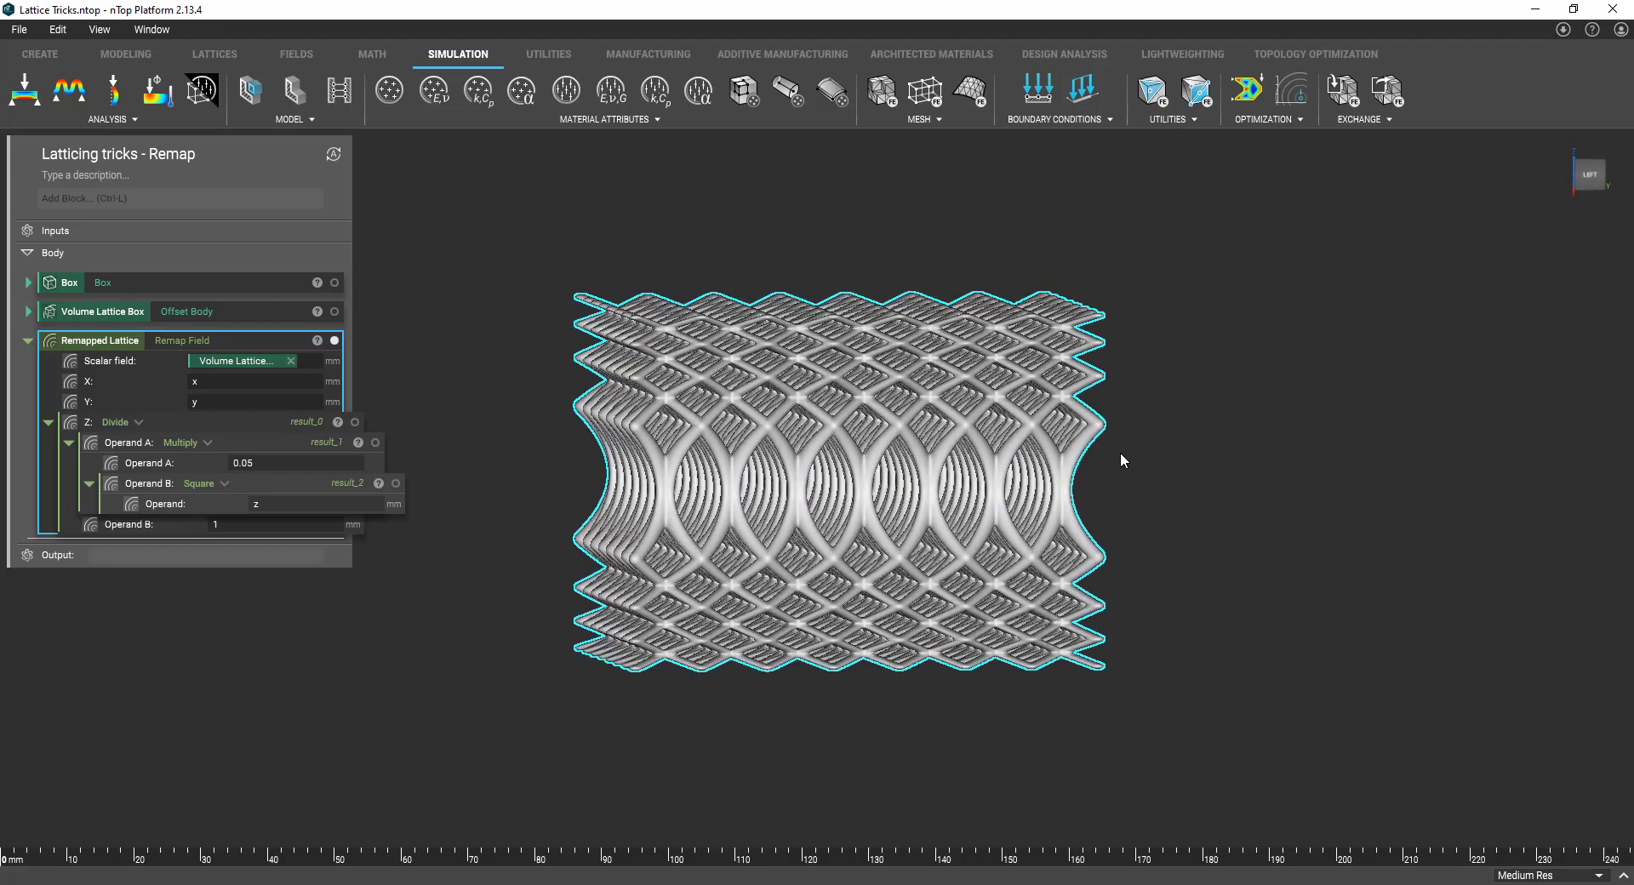
{"action": "key", "text": "super+Tab"}
In the Sin Wave Plate file, show the Sin Wave Remap plate and view it from FRONT
{"action": "left_click", "coordinate": [1100, 474]}
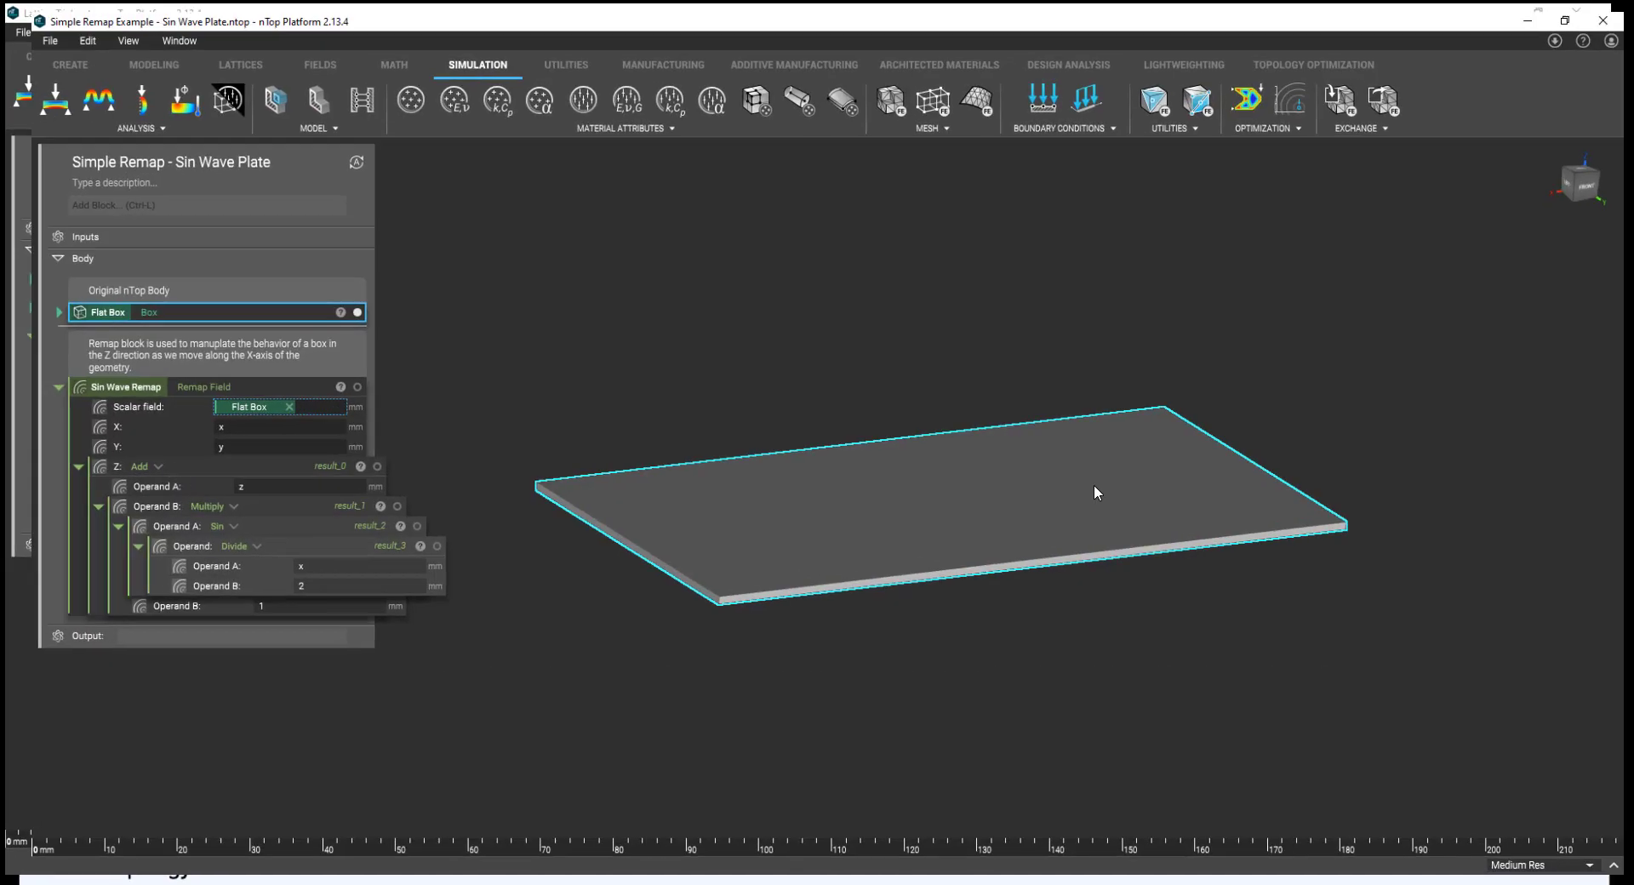
{"action": "right_click_drag", "start_coordinate": [998, 568], "coordinate": [888, 542]}
{"action": "right_click_drag", "start_coordinate": [1120, 562], "coordinate": [1098, 511]}
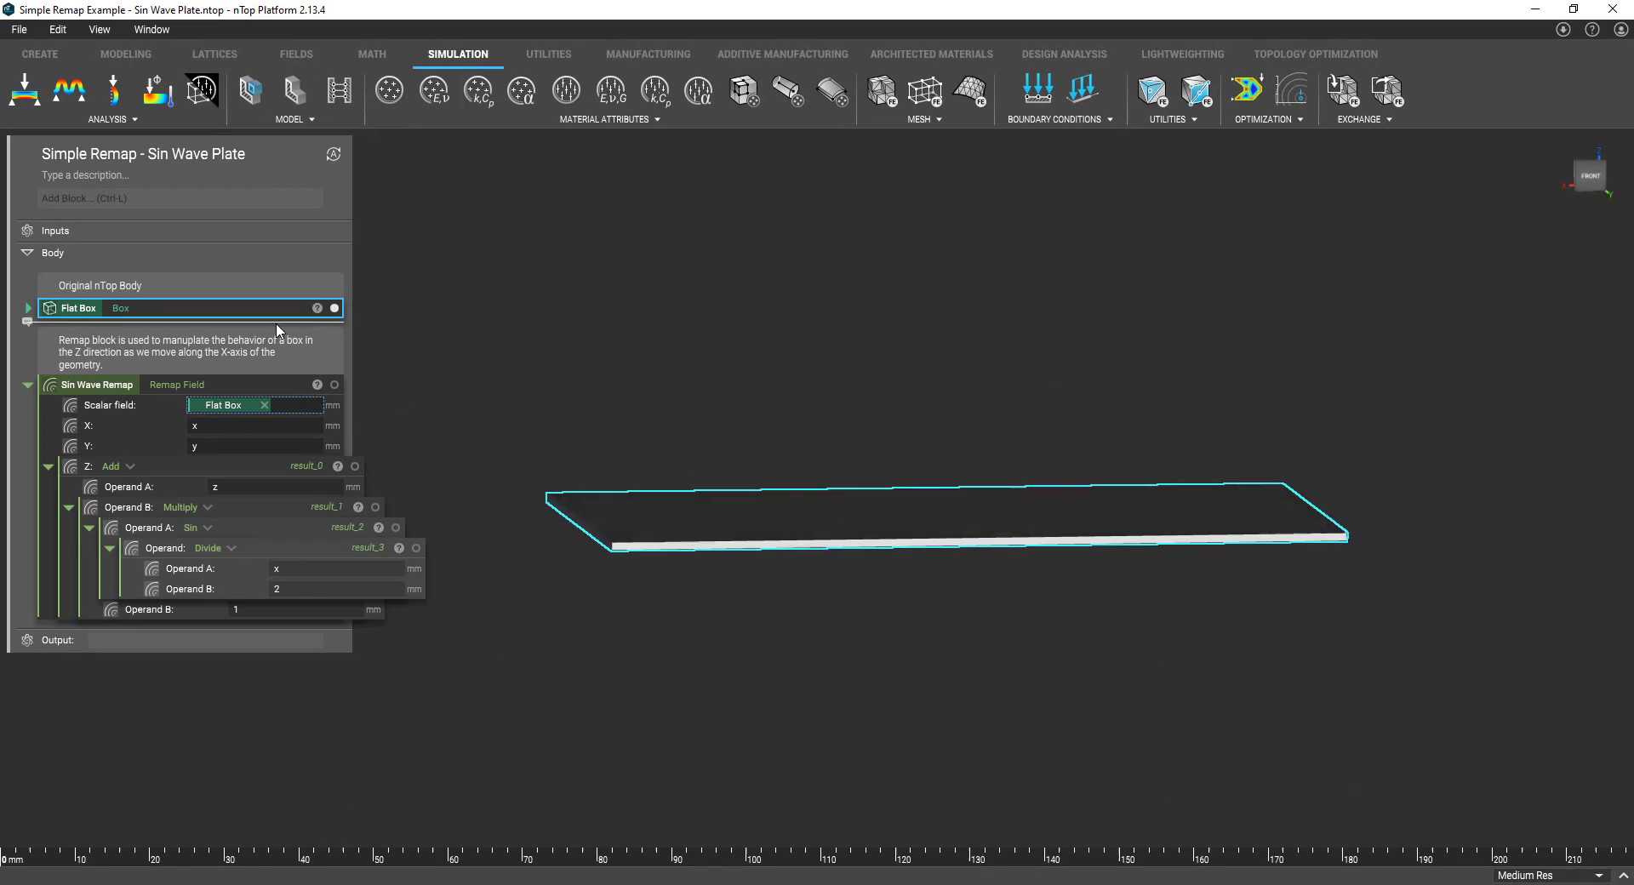
{"action": "left_click", "coordinate": [257, 385]}
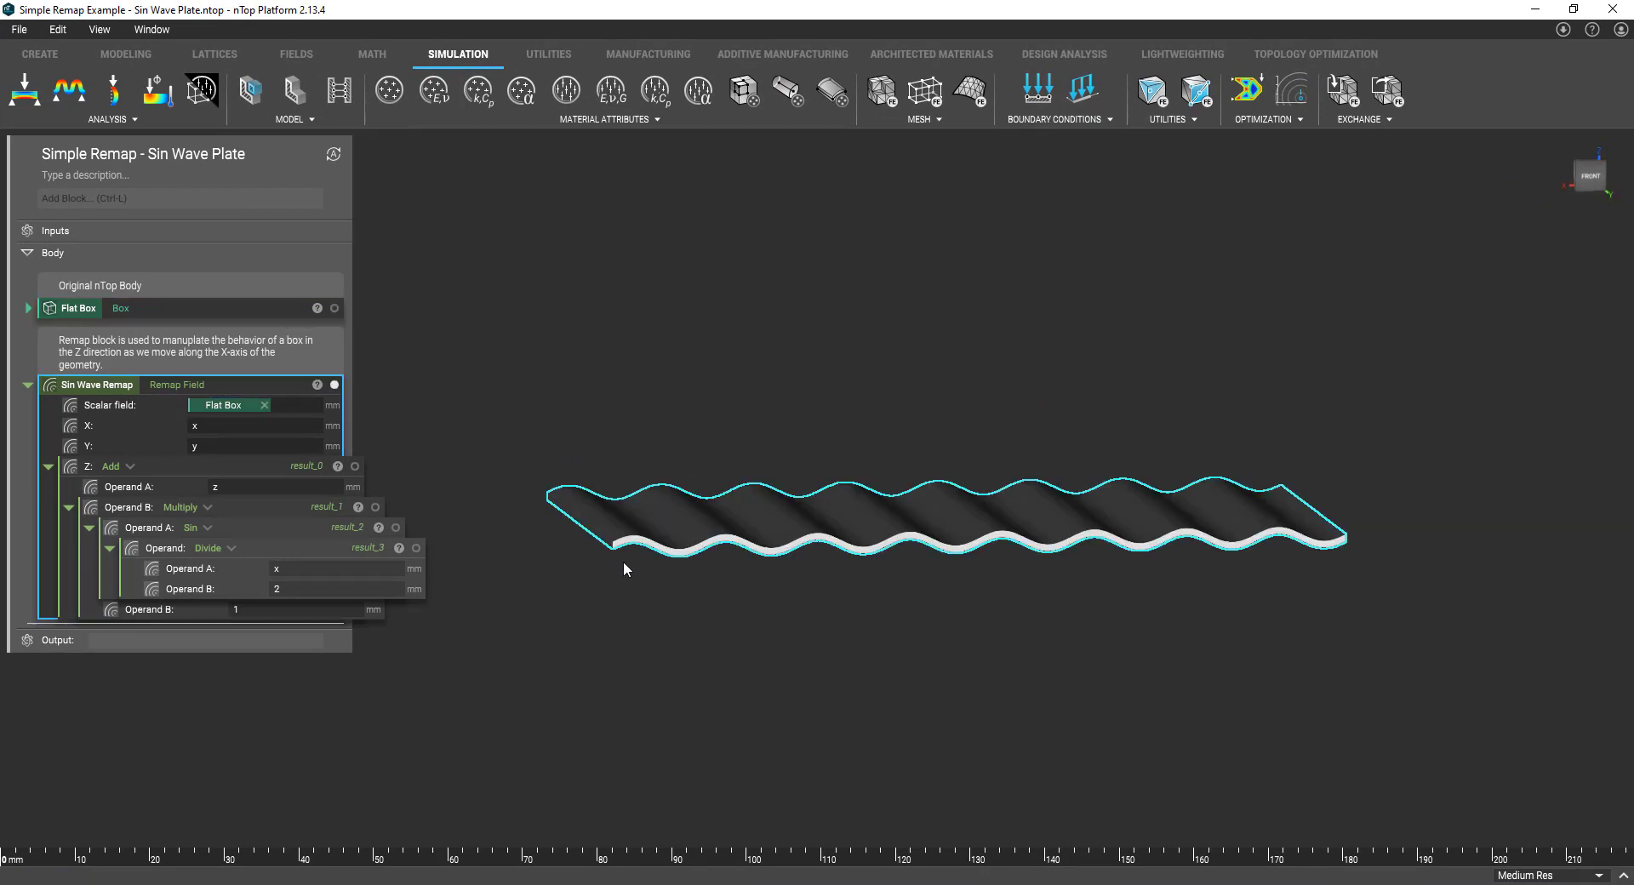
{"action": "right_click_drag", "start_coordinate": [623, 568], "coordinate": [684, 552]}
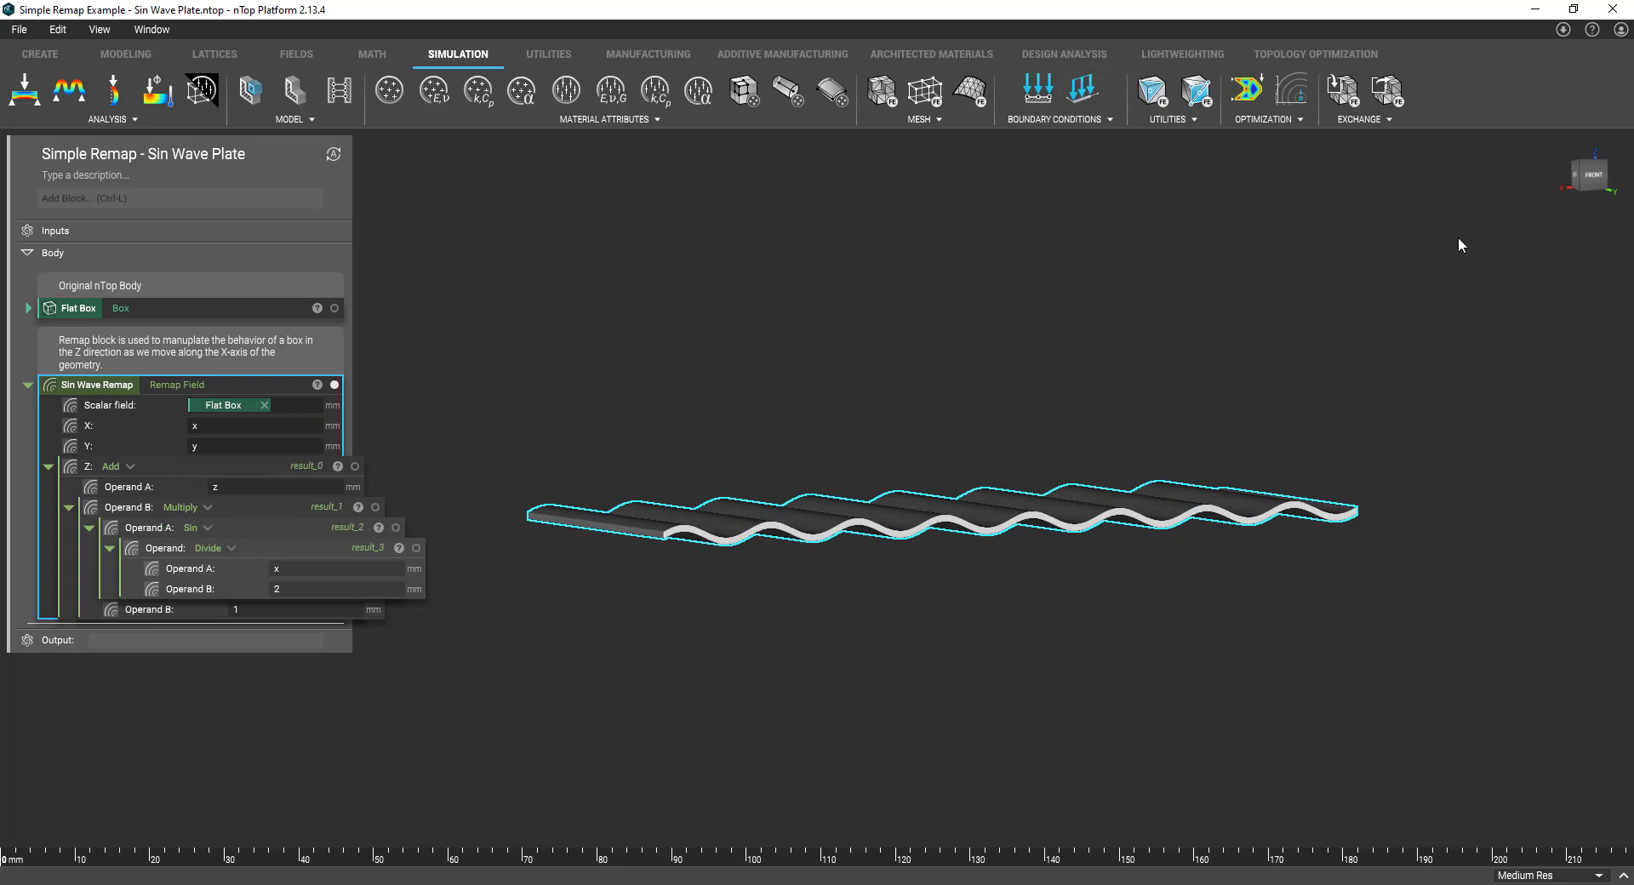
{"action": "left_click", "coordinate": [1592, 175]}
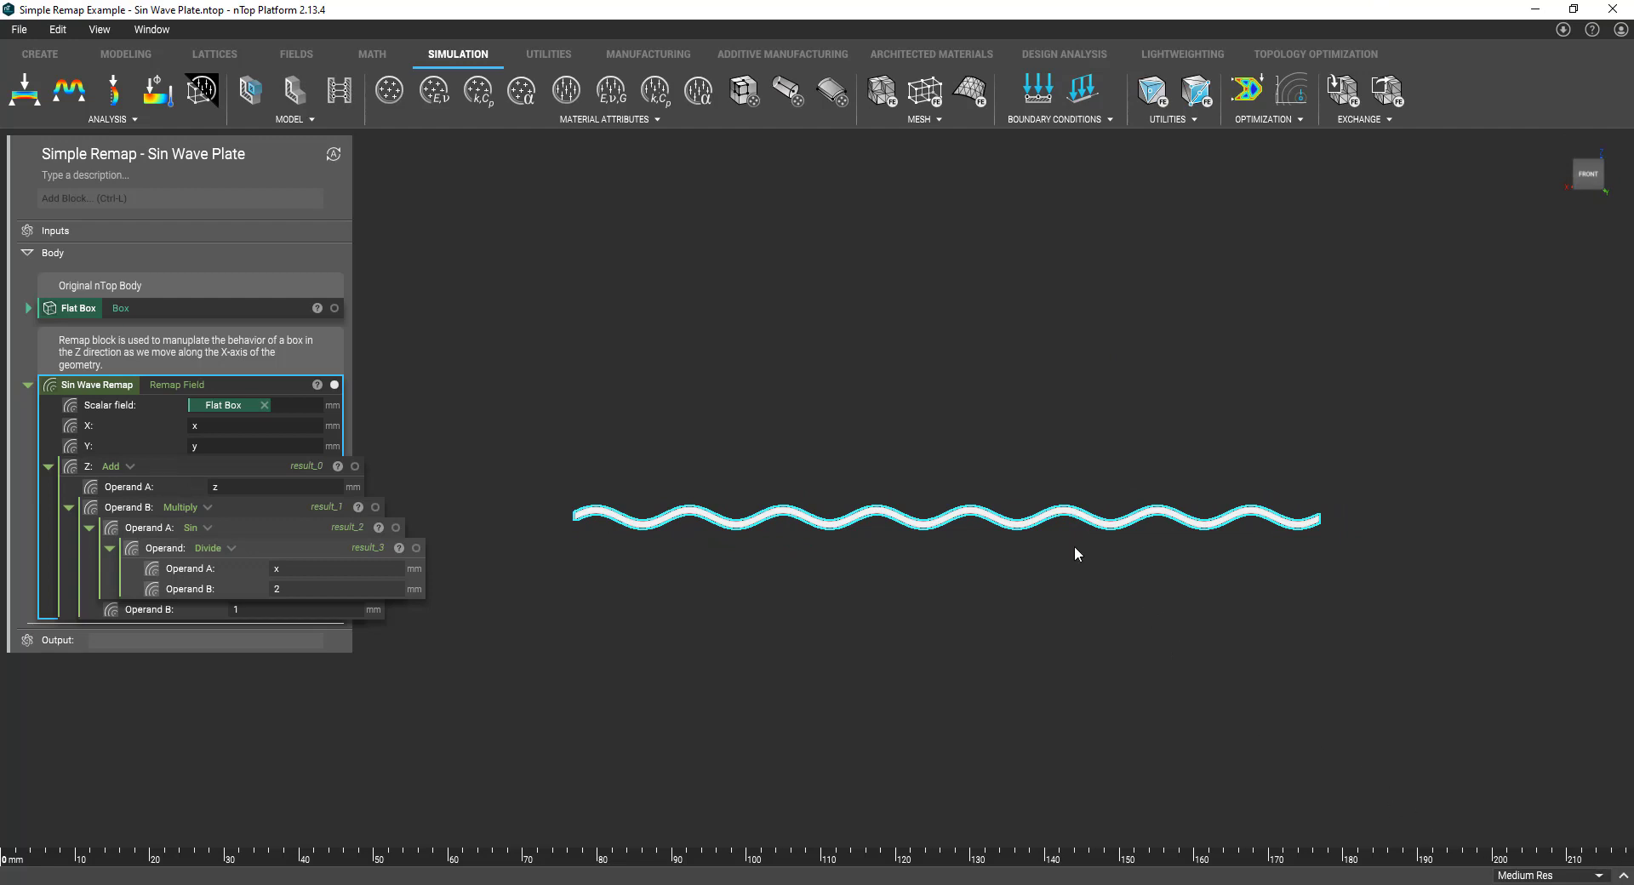
{"action": "right_click_drag", "start_coordinate": [846, 386], "coordinate": [860, 412]}
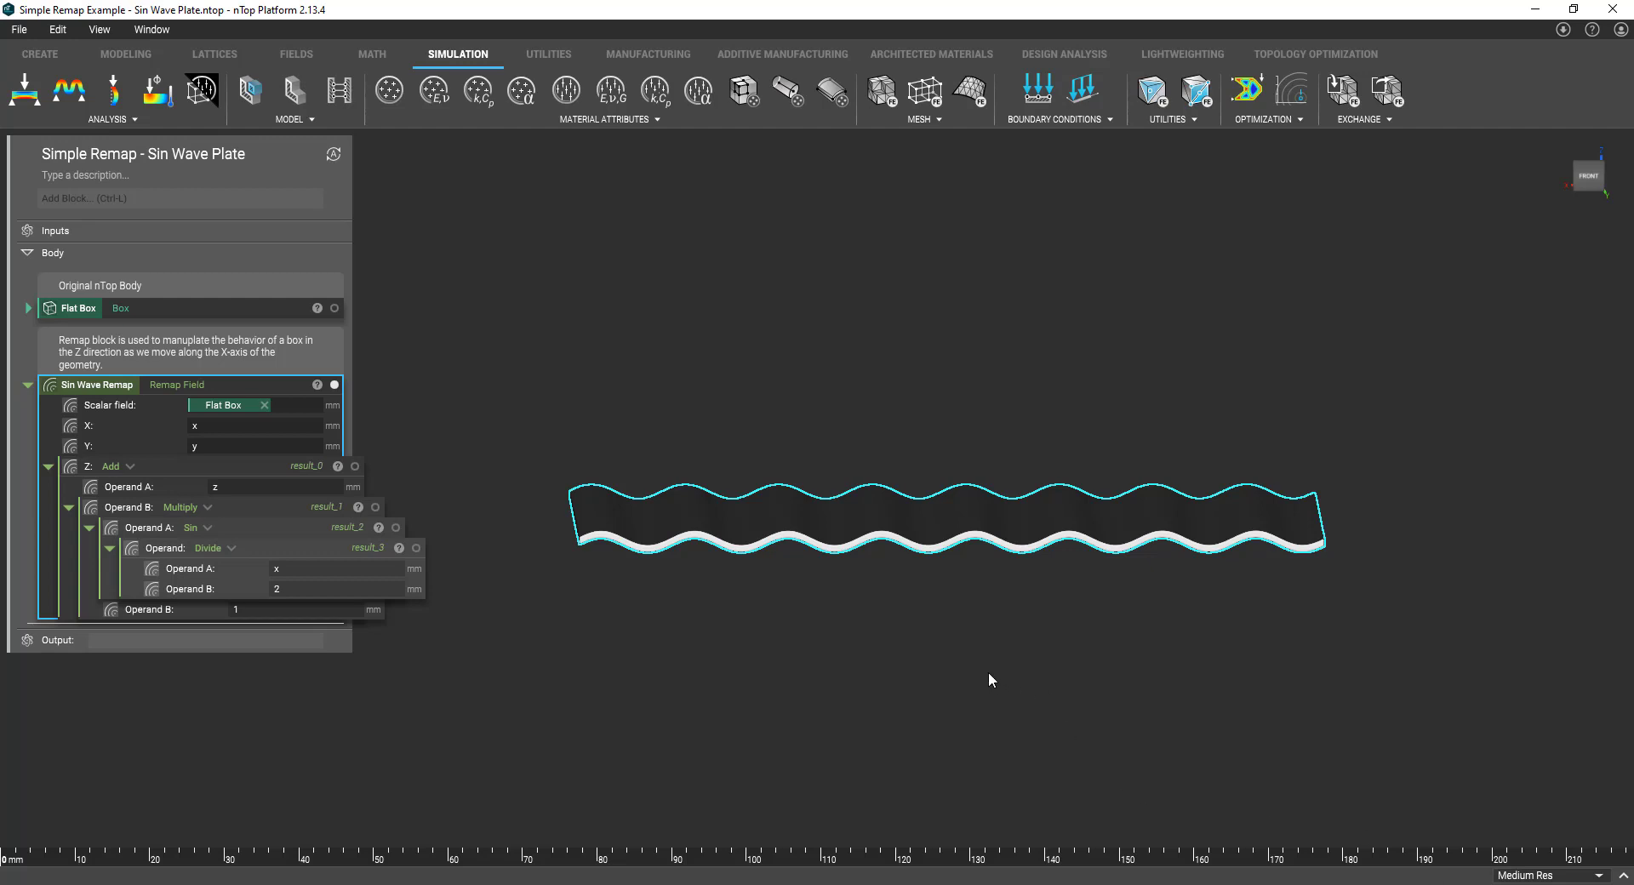
{"action": "key", "text": "super+Tab"}
In the pressure vessel file, expand the Wall Thickness Ramp, which maps pressure to 1.25–6 mm
{"action": "left_click", "coordinate": [1036, 268]}
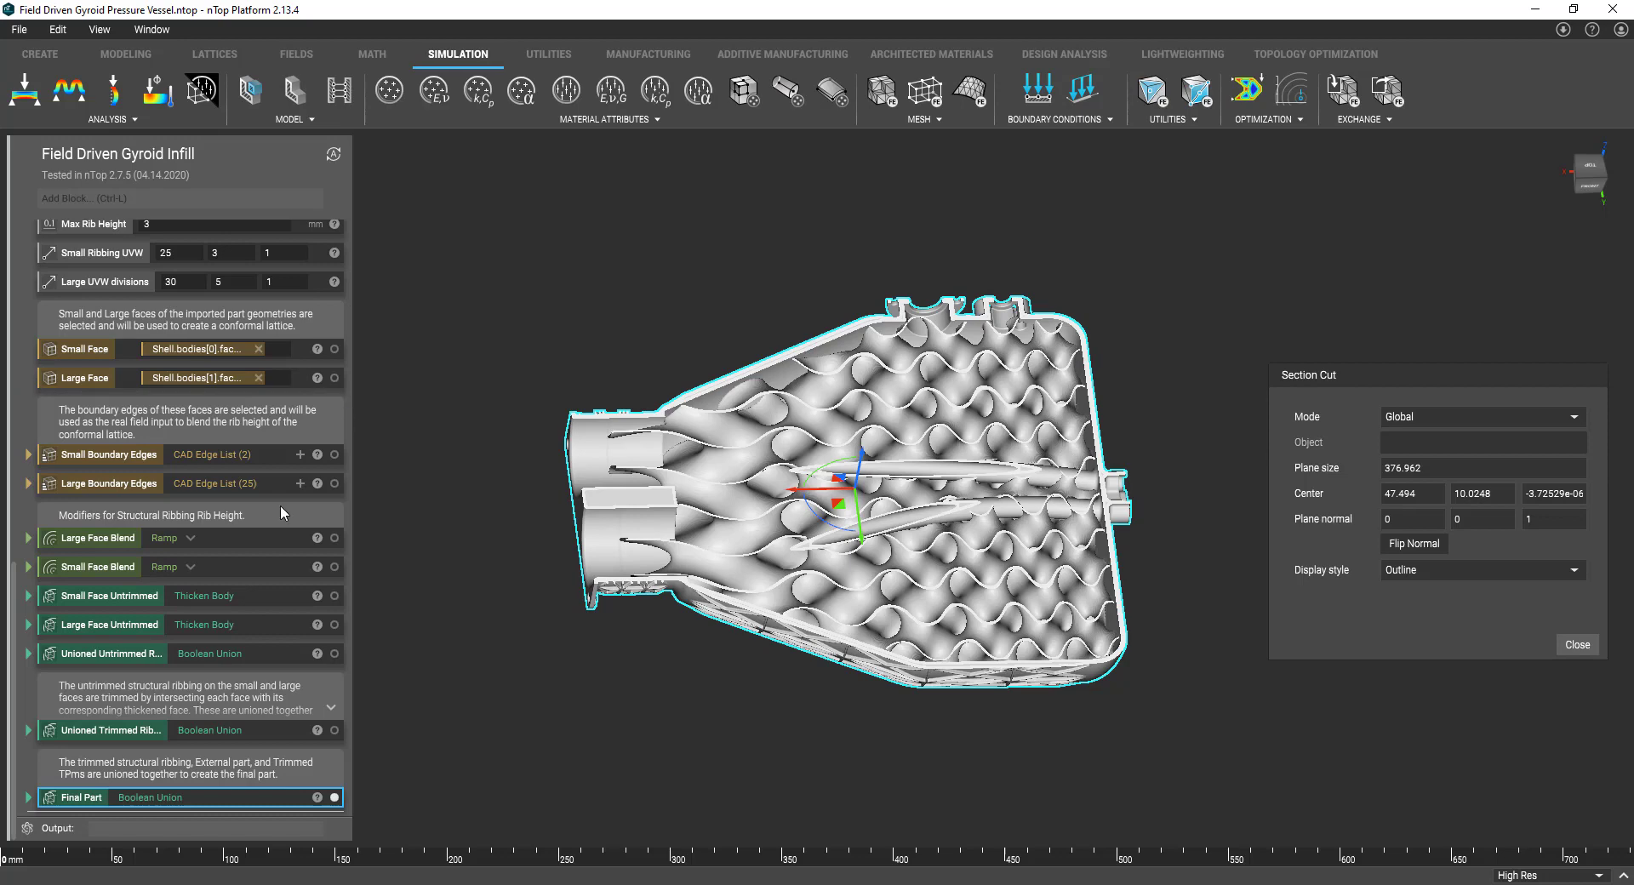
{"action": "scroll", "coordinate": [181, 570], "scroll_direction": "up", "scroll_amount": 6}
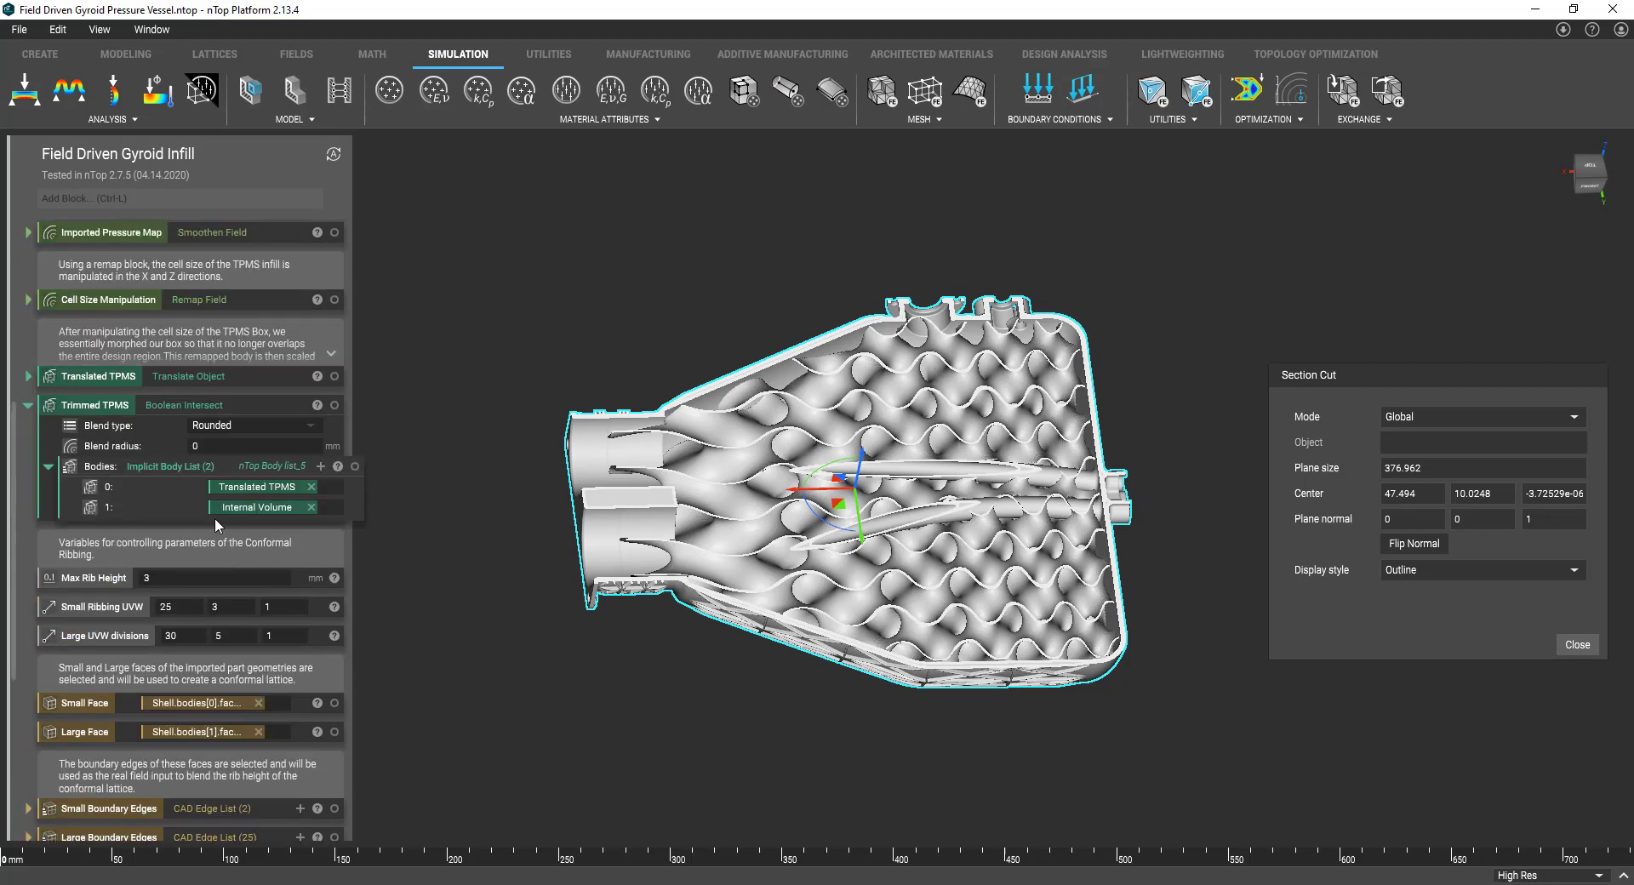
{"action": "scroll", "coordinate": [155, 421], "scroll_direction": "up", "scroll_amount": 2}
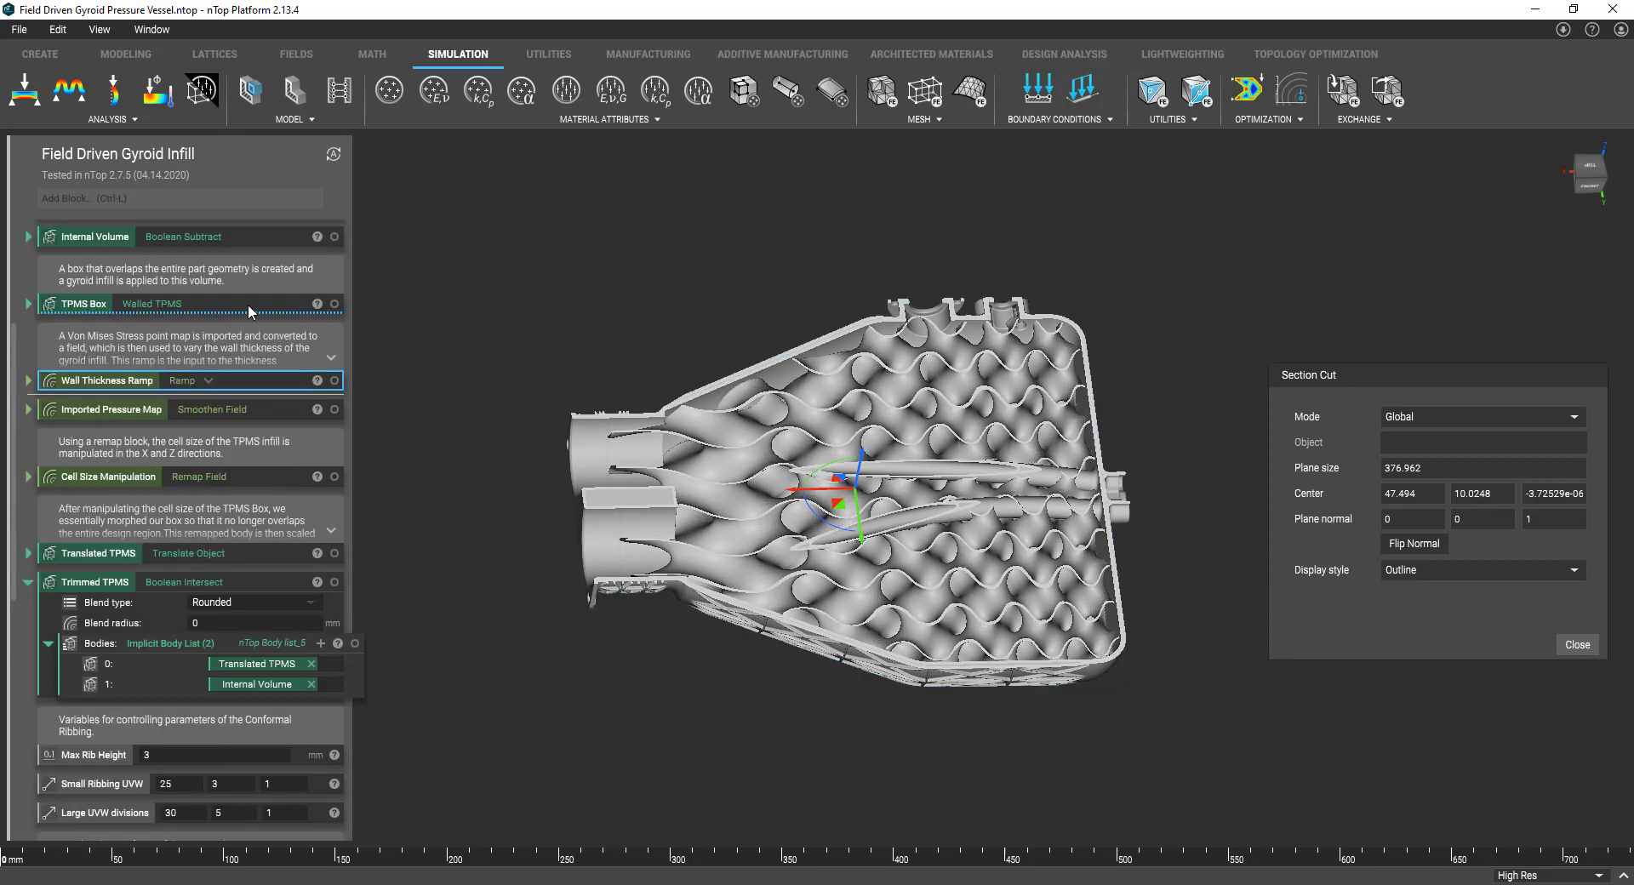
{"action": "left_click", "coordinate": [145, 474]}
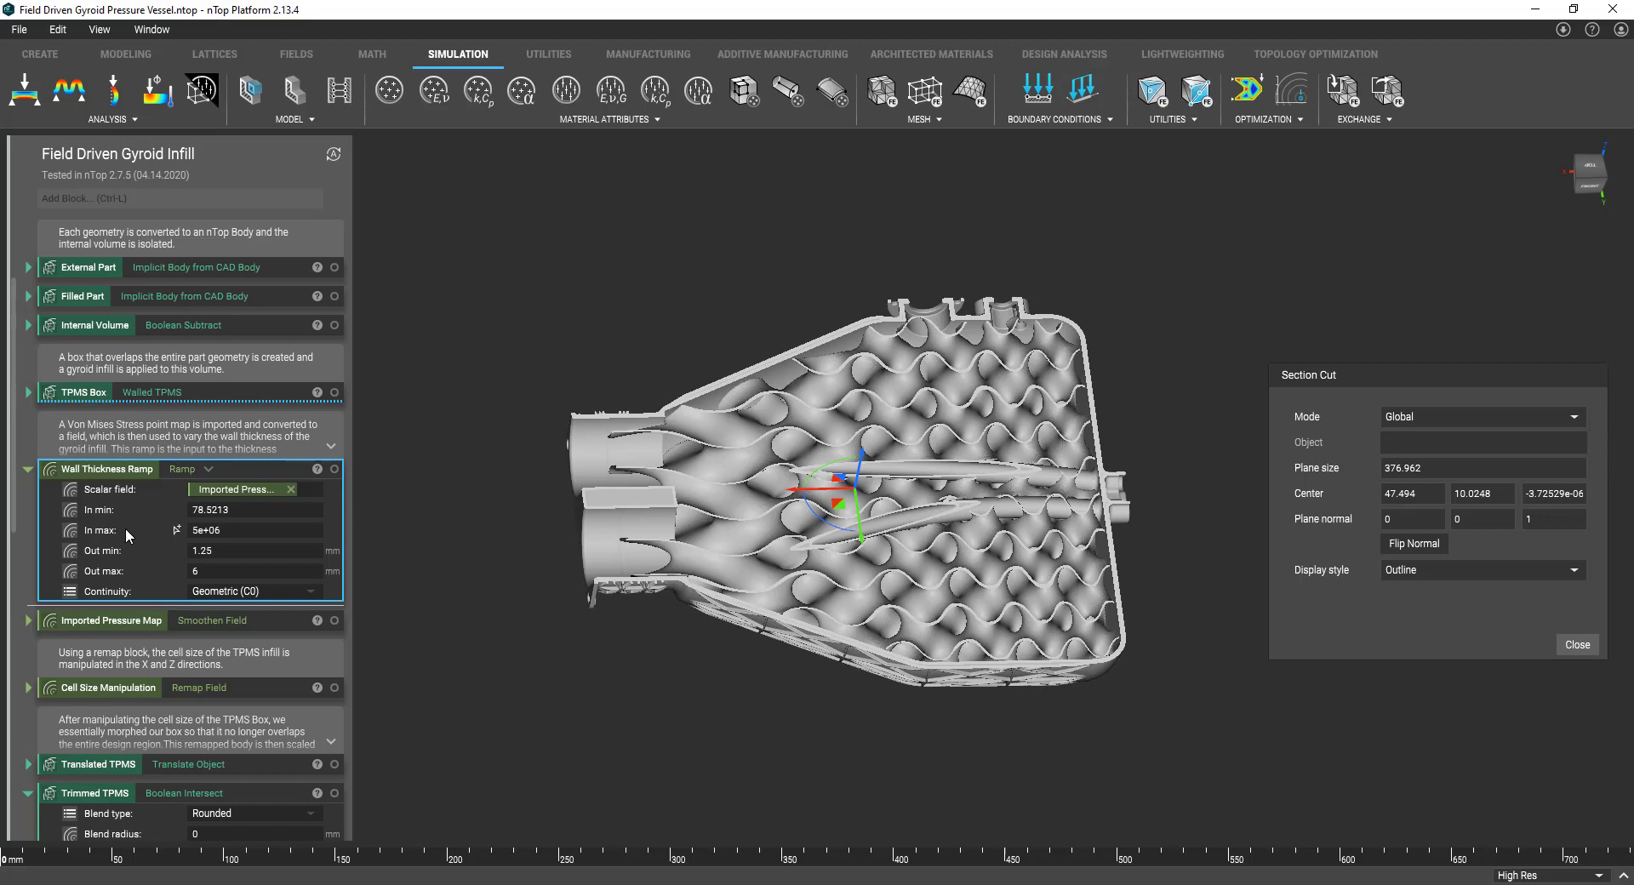
{"action": "right_click_drag", "start_coordinate": [854, 503], "coordinate": [814, 520]}
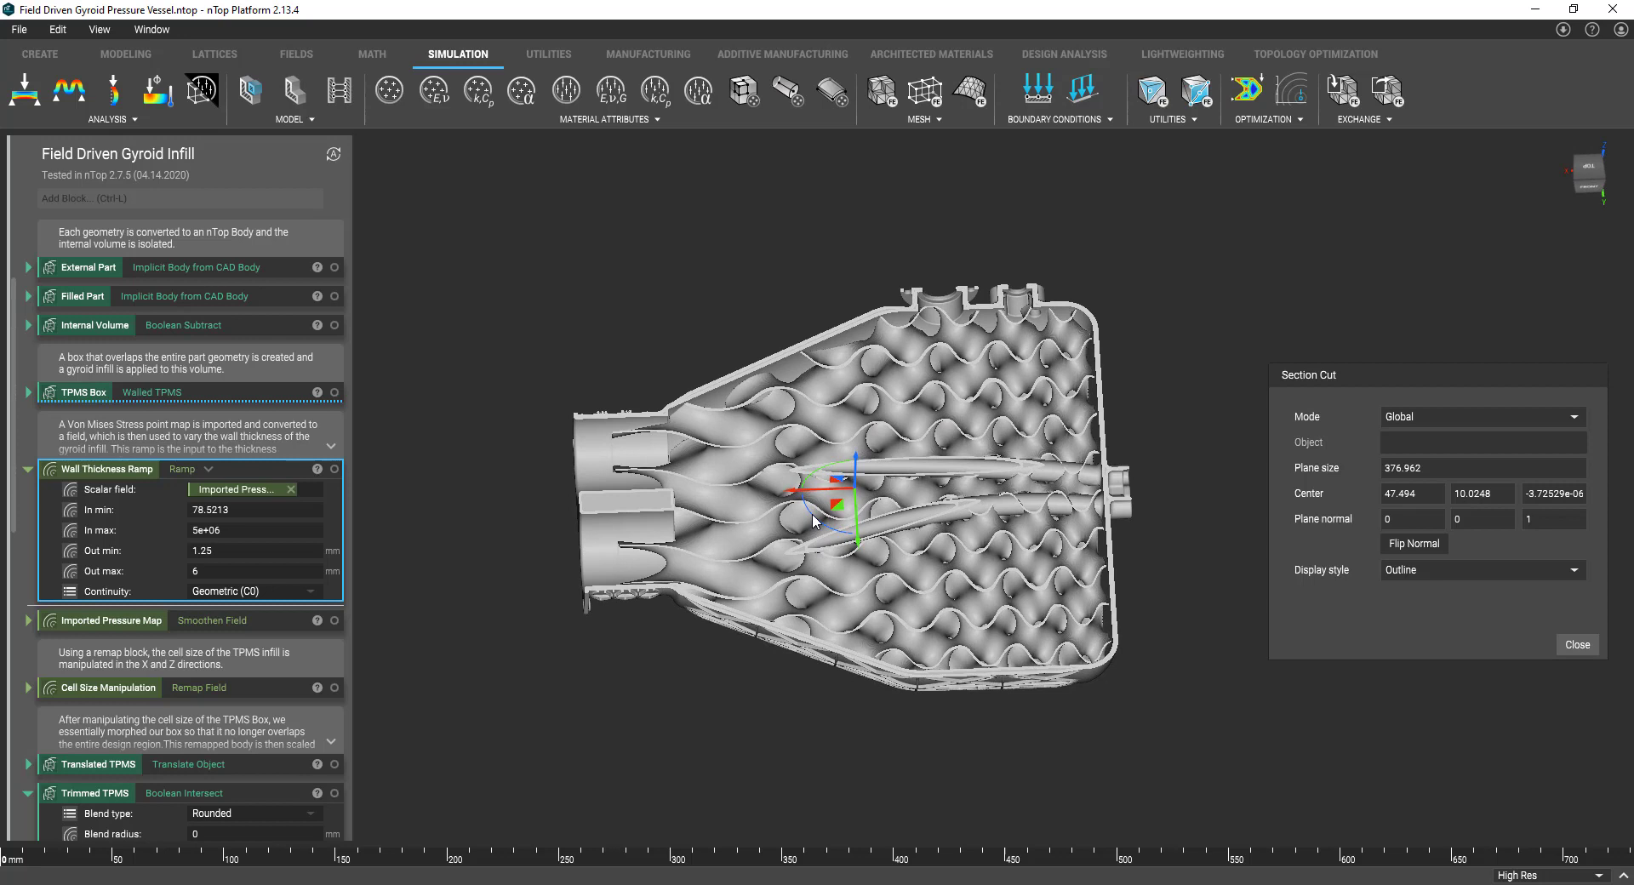
Display the Imported Pressure Map field with the Final Part hidden
{"action": "left_click", "coordinate": [243, 621]}
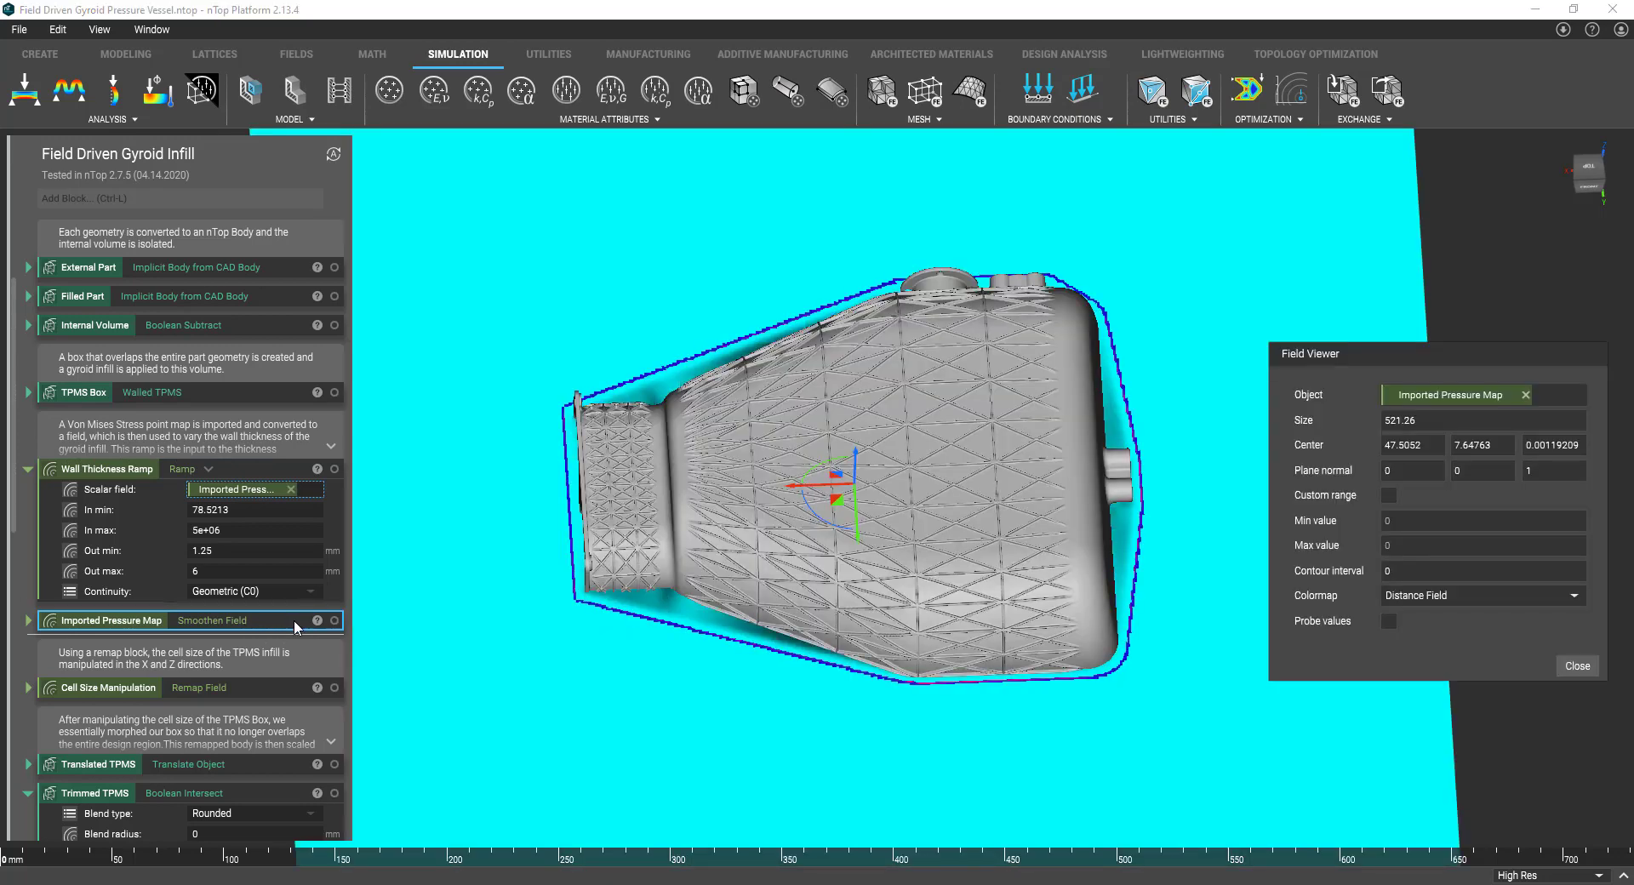
{"action": "scroll", "coordinate": [219, 509], "scroll_direction": "down", "scroll_amount": 15}
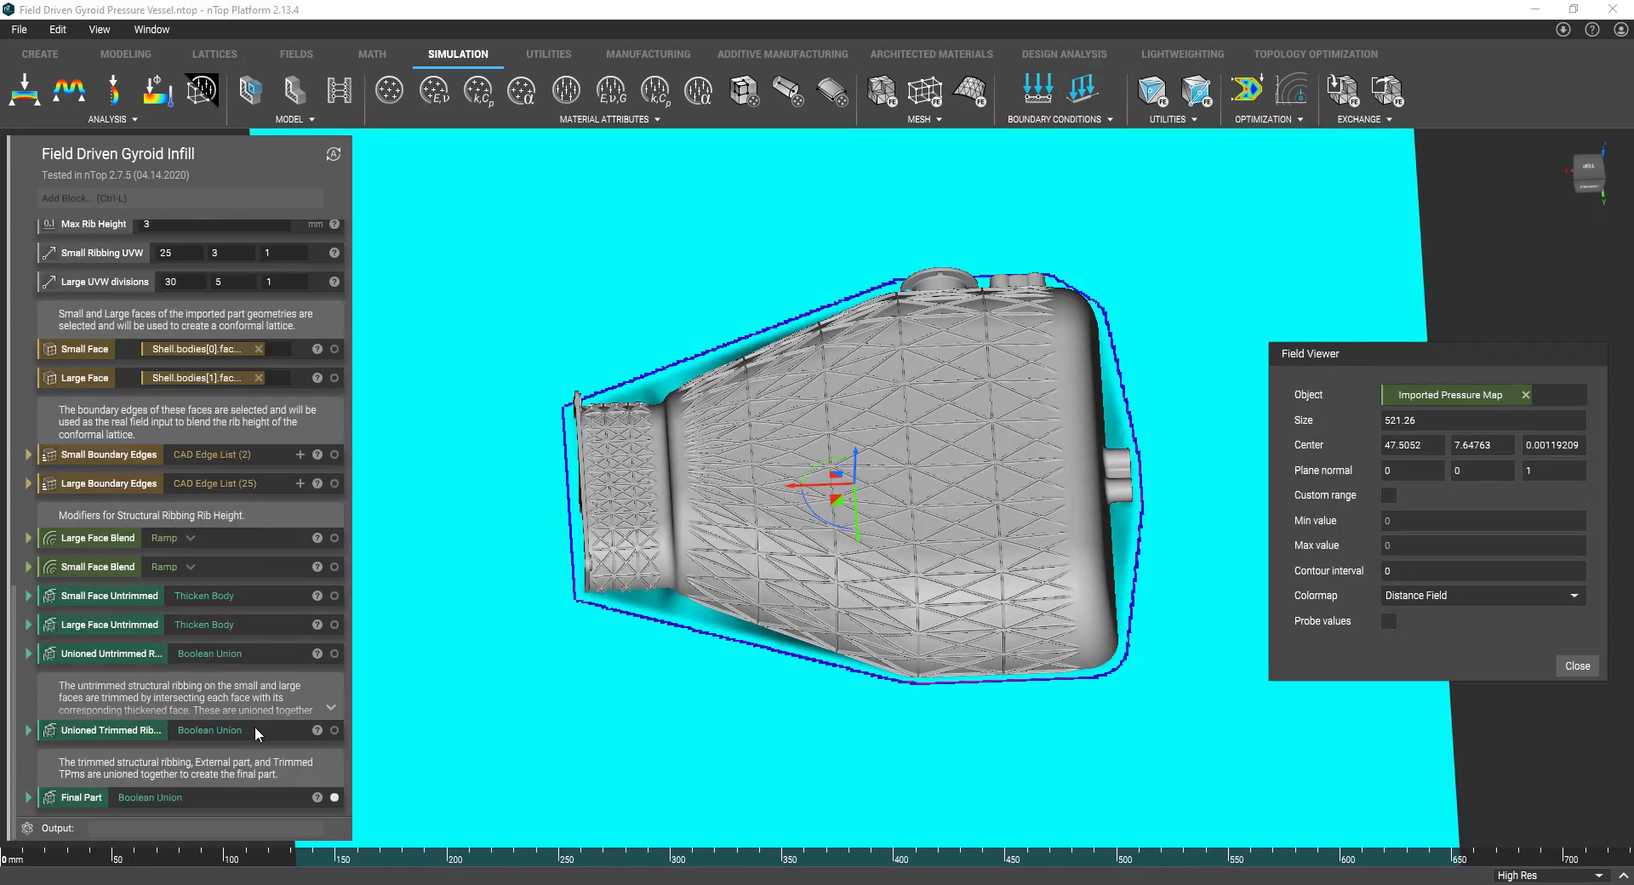
{"action": "left_click", "coordinate": [255, 800]}
{"action": "left_click", "coordinate": [335, 797]}
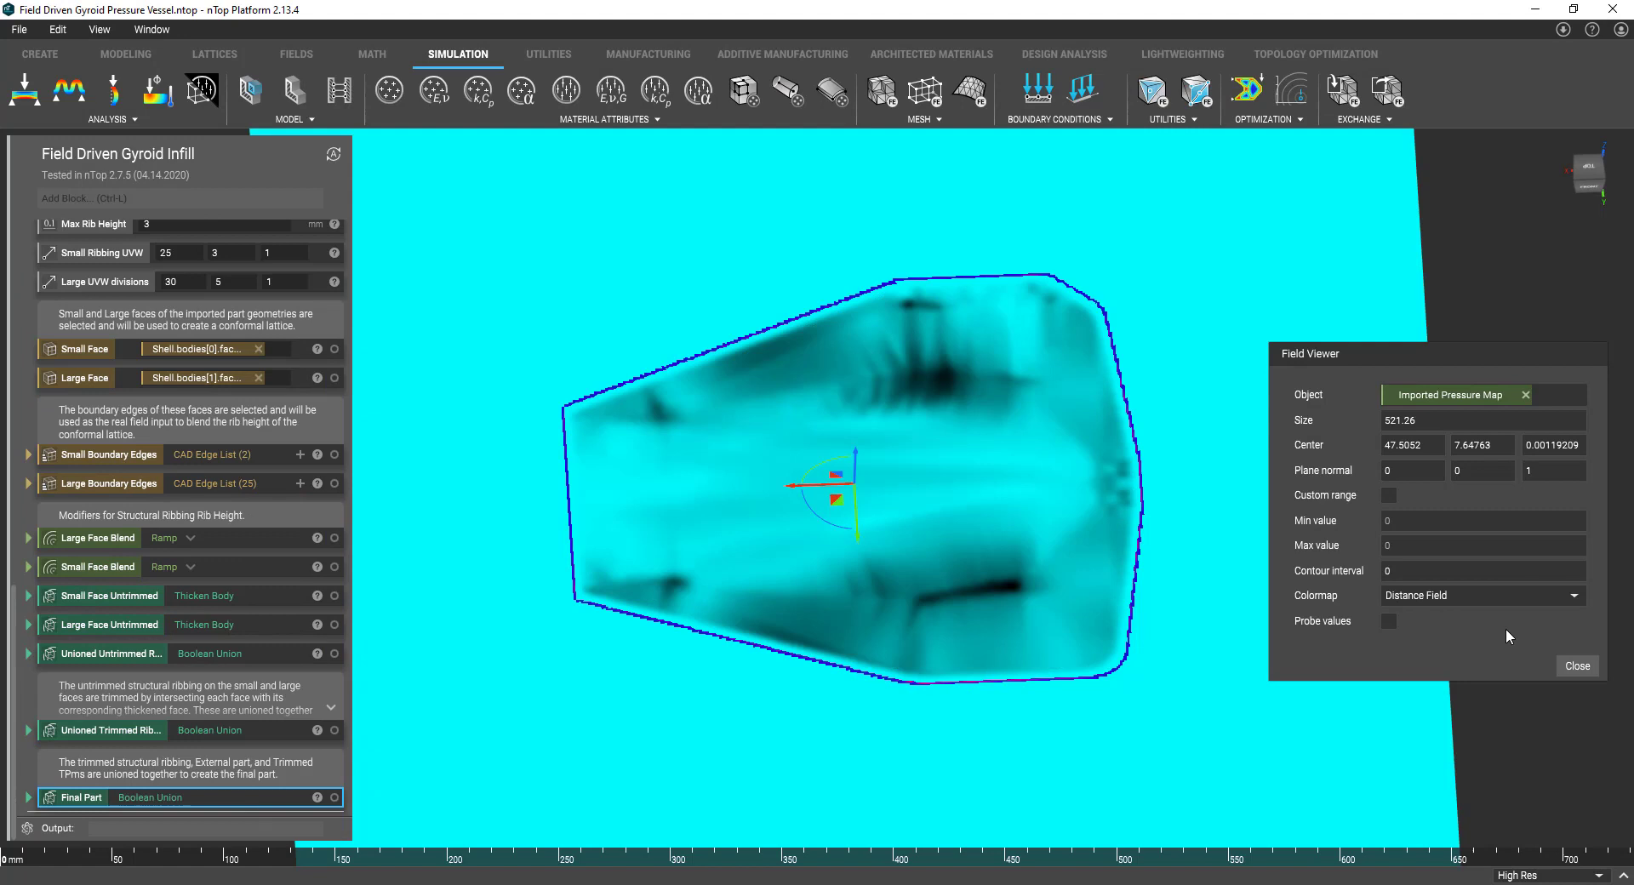
Colour the pressure field with Turbo and raise the slice plane up through the vessel
{"action": "left_click", "coordinate": [1500, 595]}
{"action": "left_click", "coordinate": [1475, 637]}
{"action": "scroll", "coordinate": [942, 571], "scroll_direction": "up", "scroll_amount": 2}
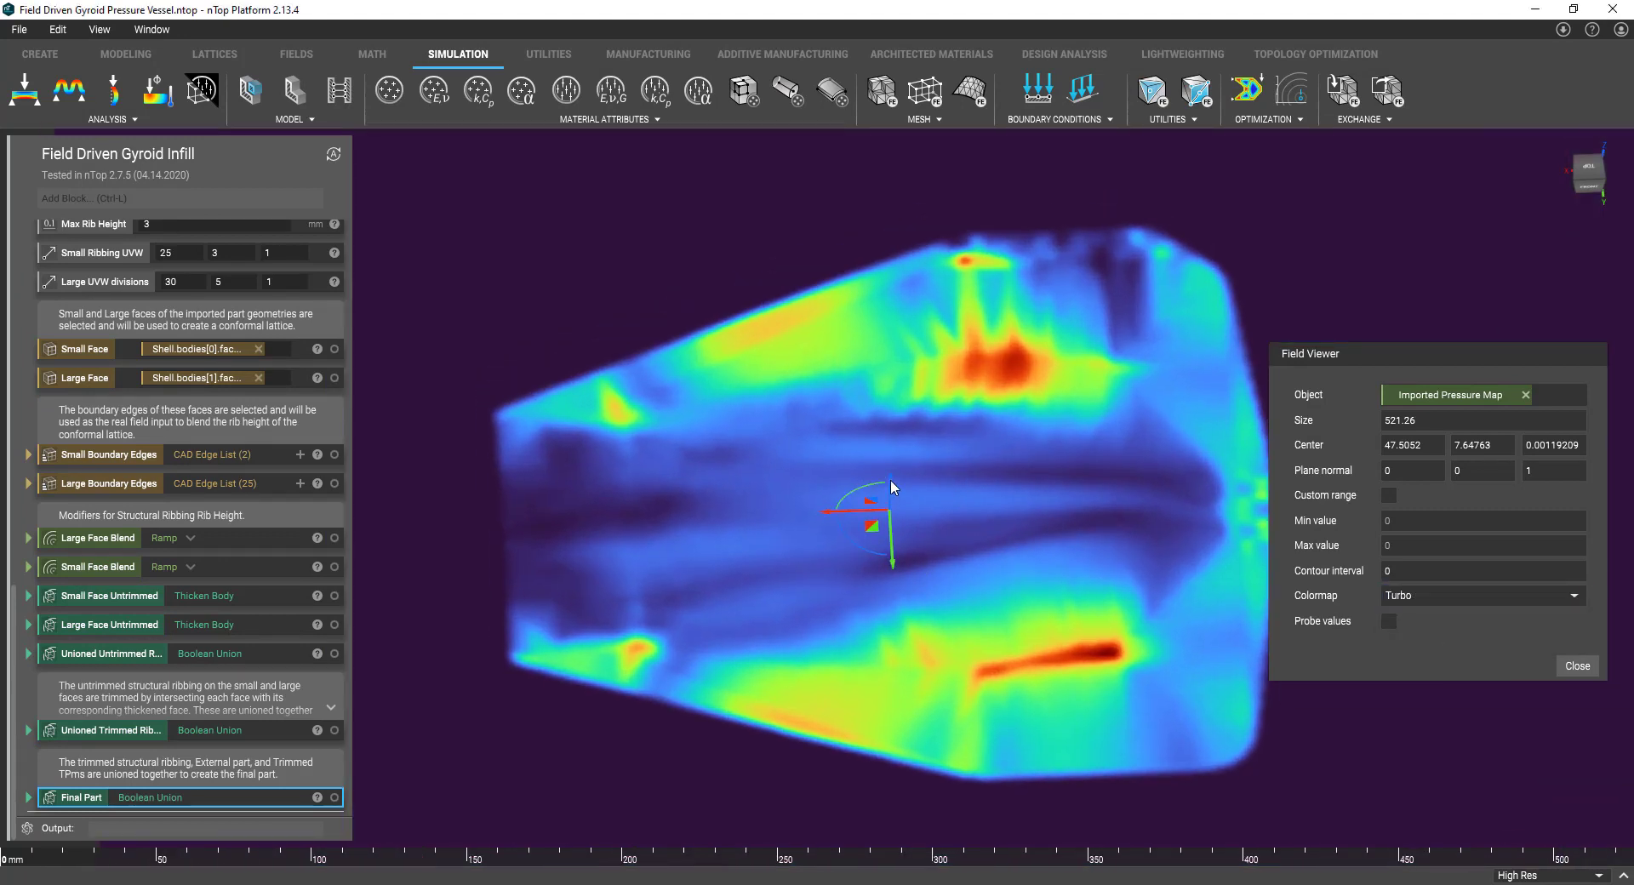
{"action": "left_click_drag", "start_coordinate": [890, 479], "coordinate": [903, 452]}
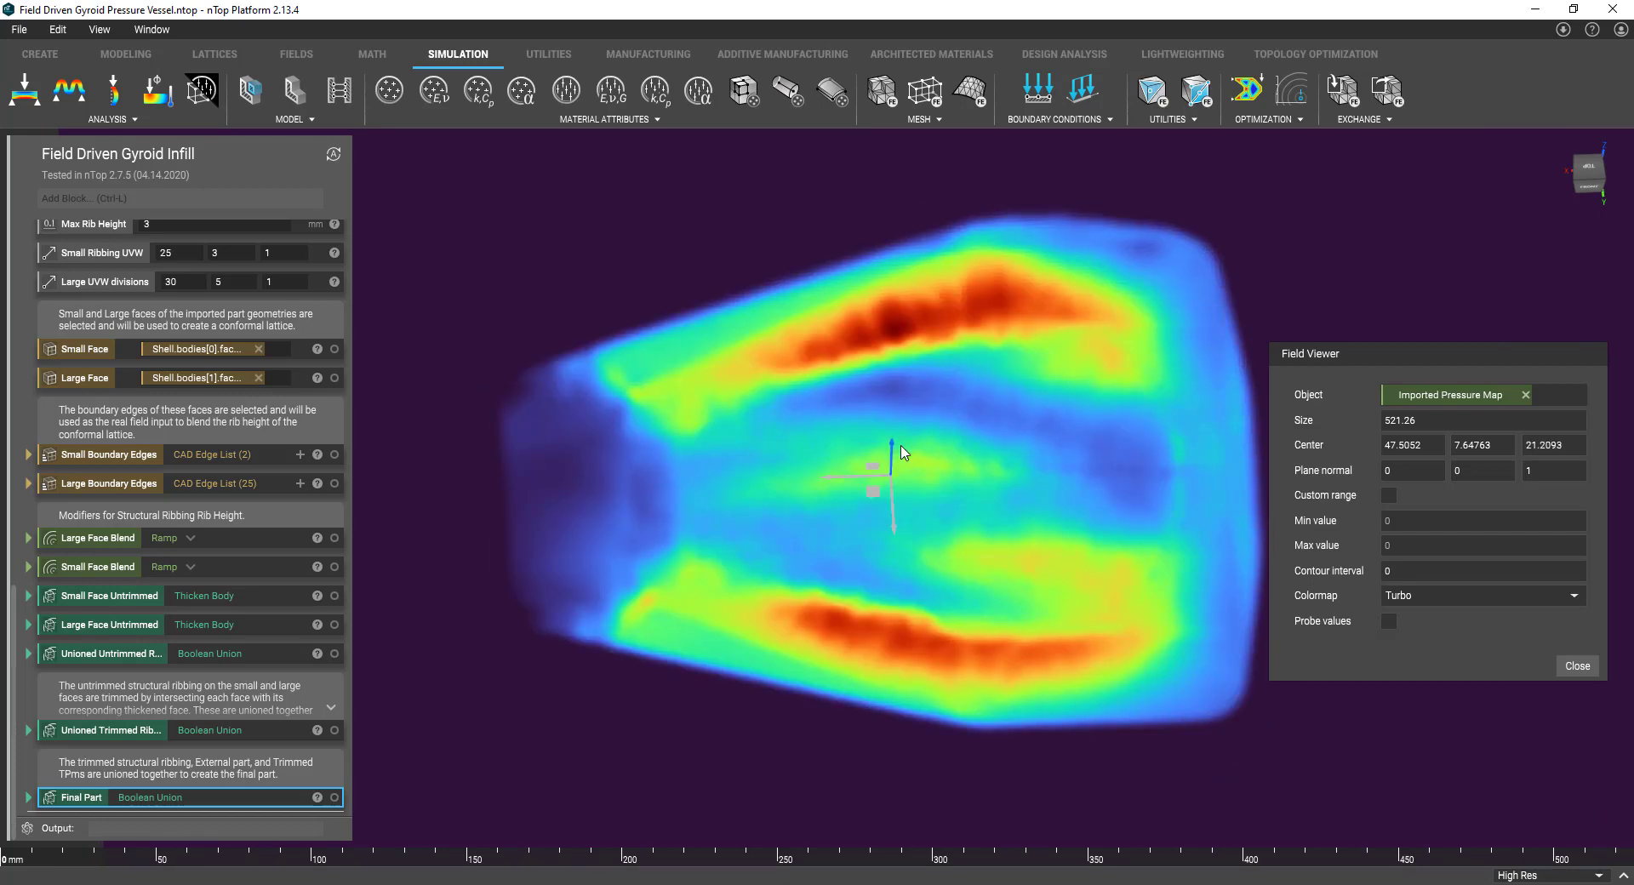
{"action": "left_click_drag", "start_coordinate": [903, 452], "coordinate": [904, 452]}
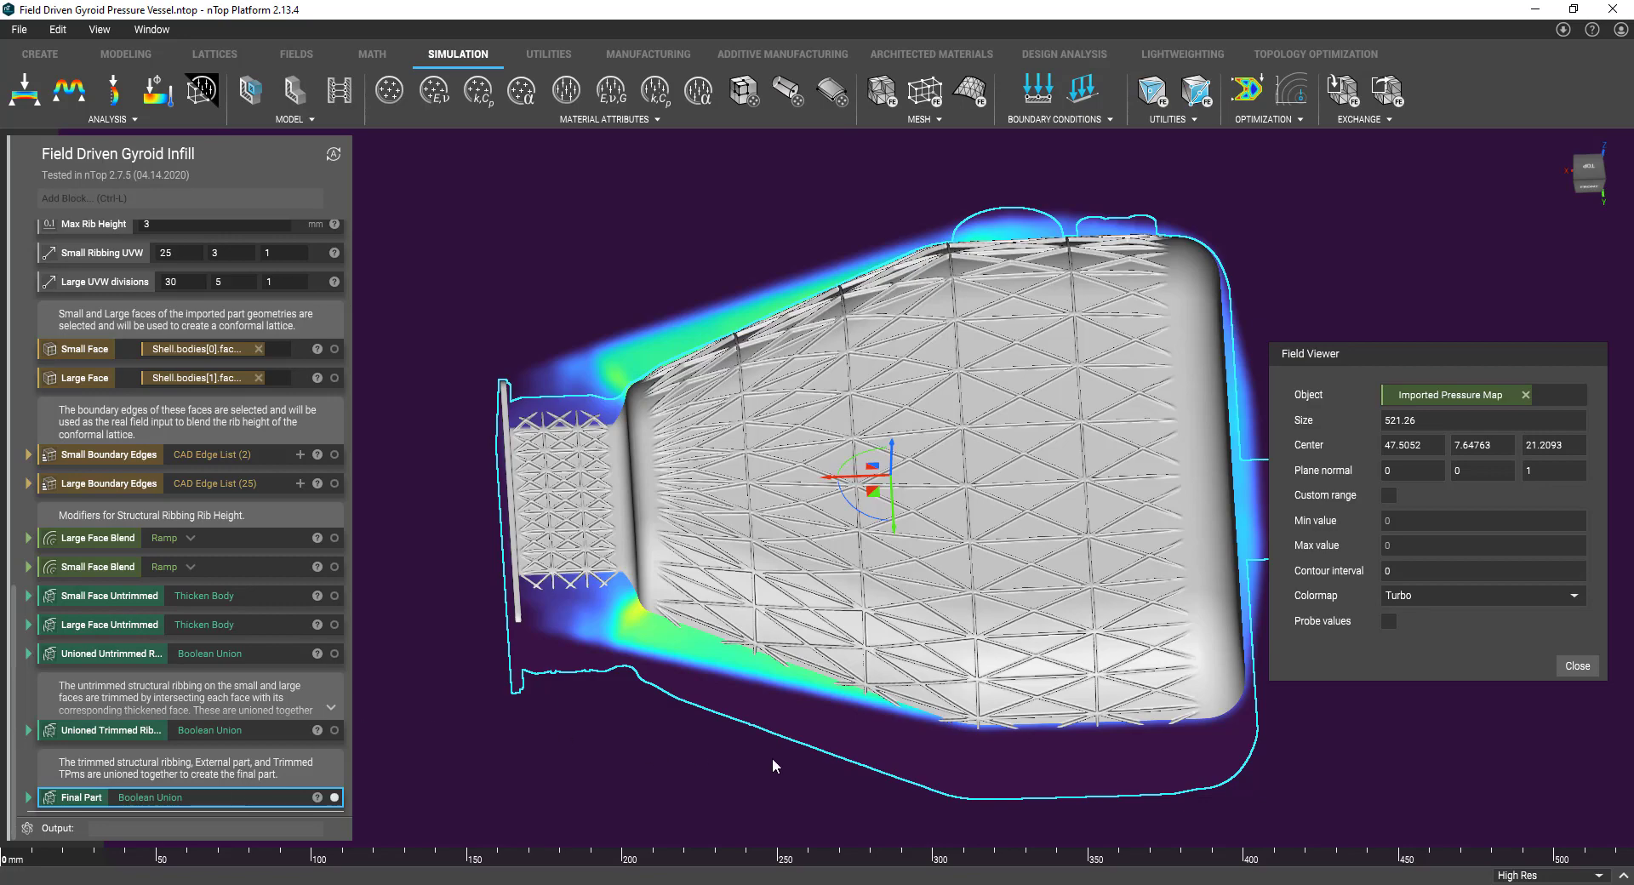
Close the pressure-map Field Viewer and orbit the ribbed vessel to show its flanged end
{"action": "left_click", "coordinate": [1574, 666]}
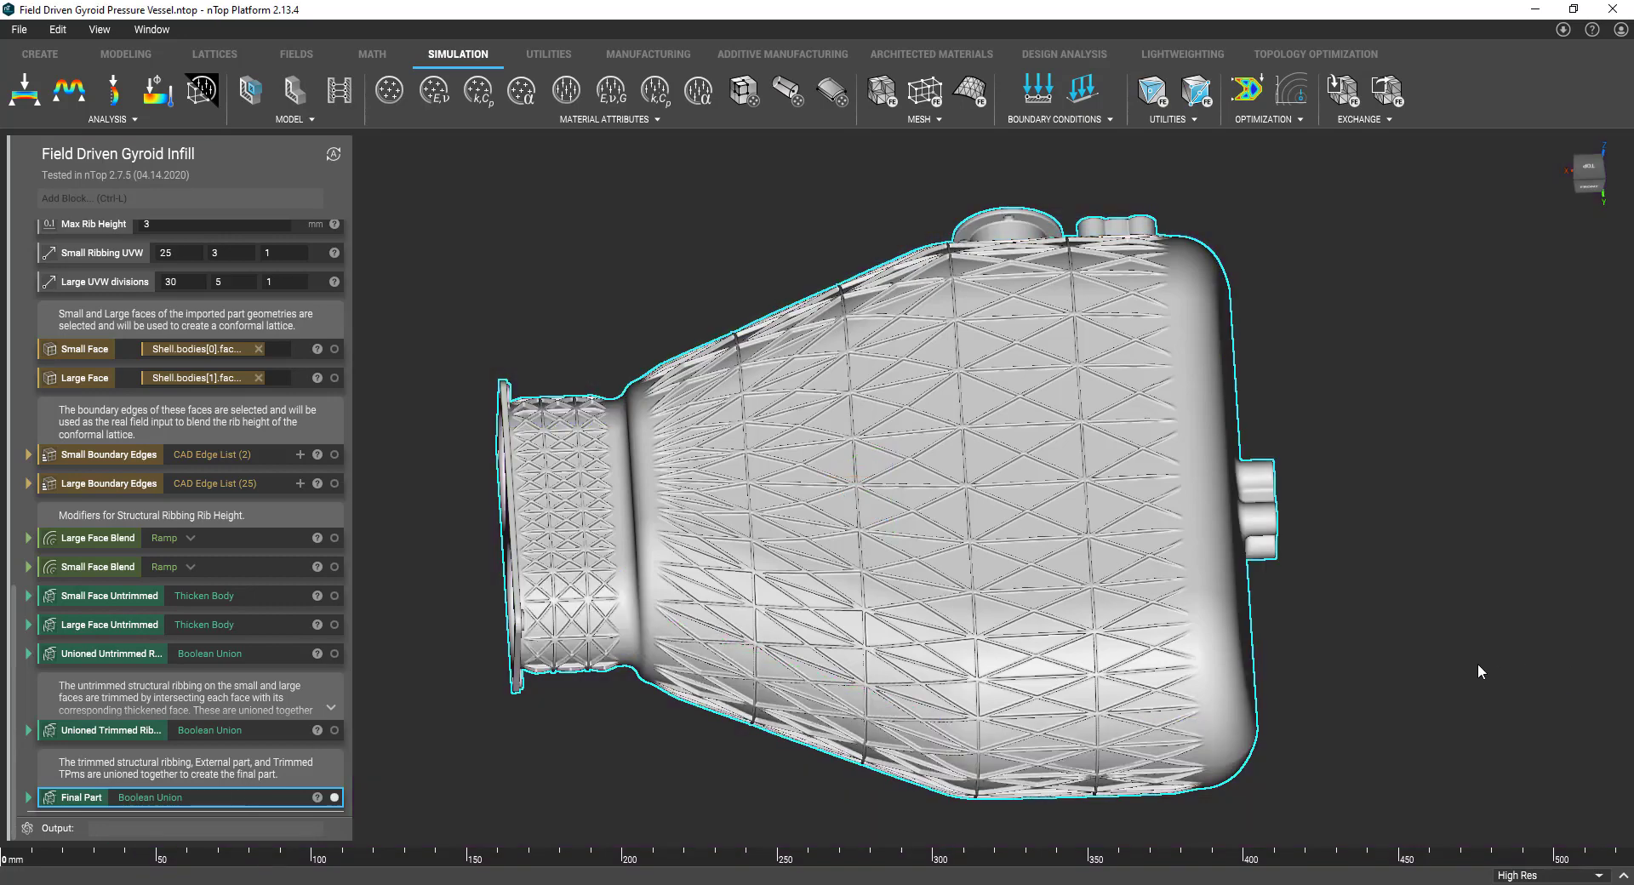
{"action": "right_click_drag", "start_coordinate": [1043, 638], "coordinate": [1075, 538]}
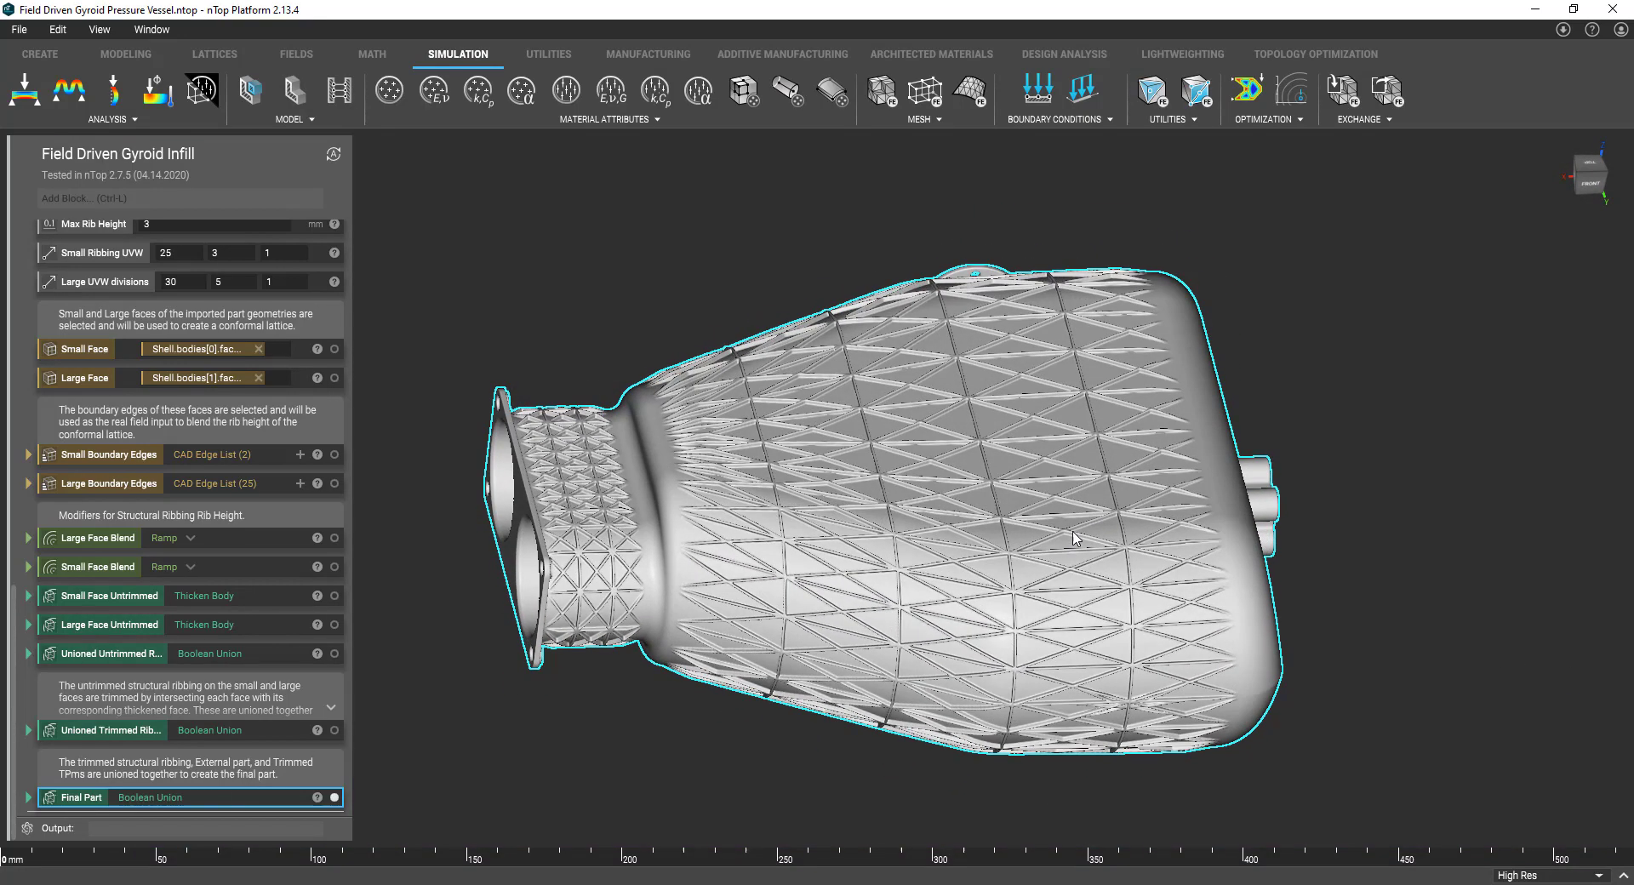